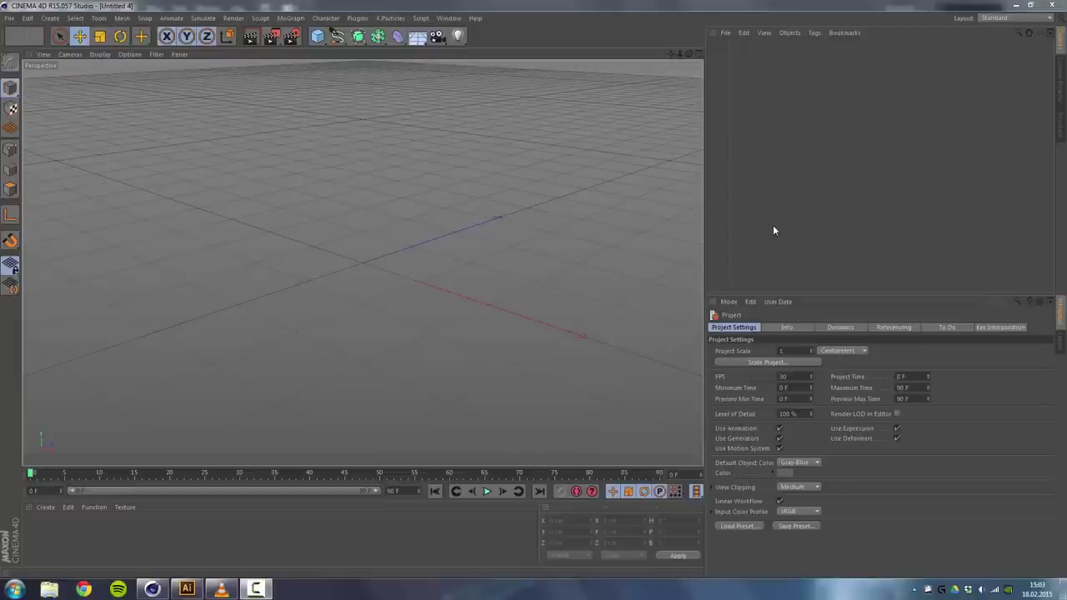
# Switch to Illustrator and examine the vector leaf artwork in the autumn 2014 file.
pyautogui.click(220, 589)
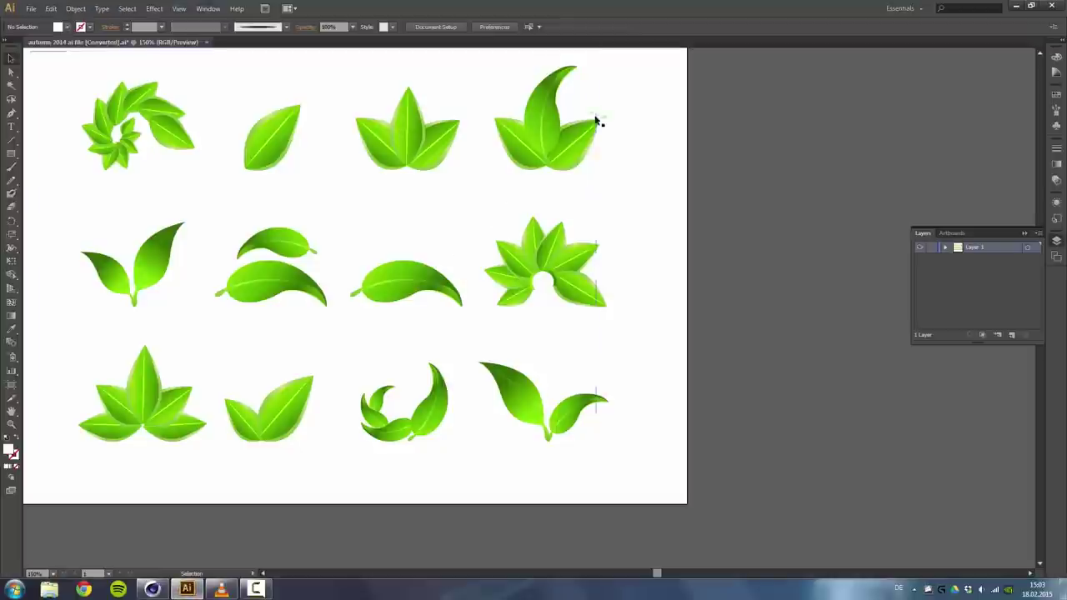
pyautogui.hotkey('ctrl', 'a')
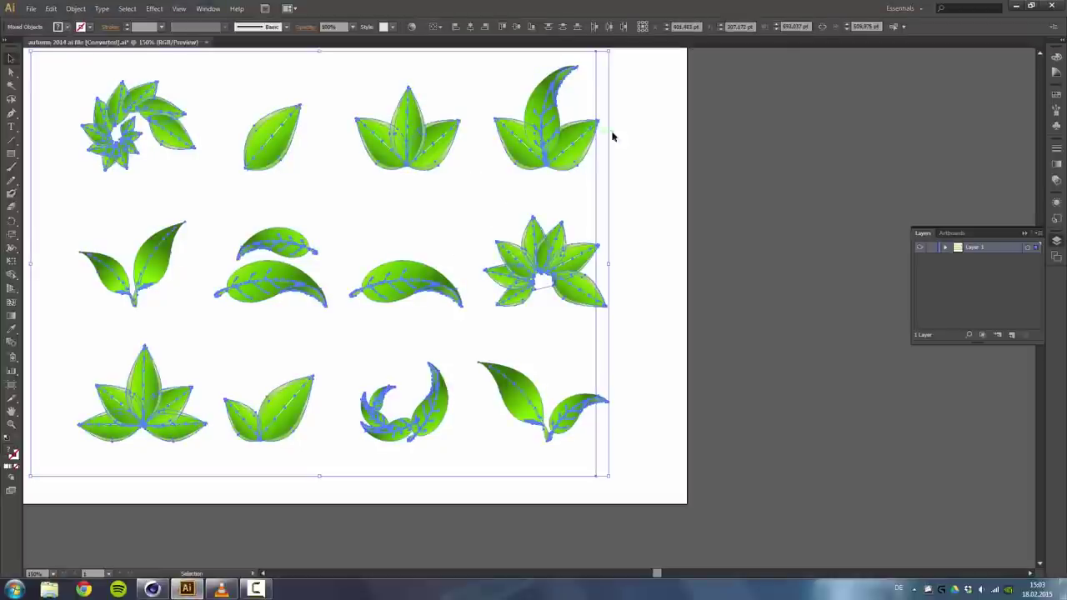
pyautogui.click(628, 125)
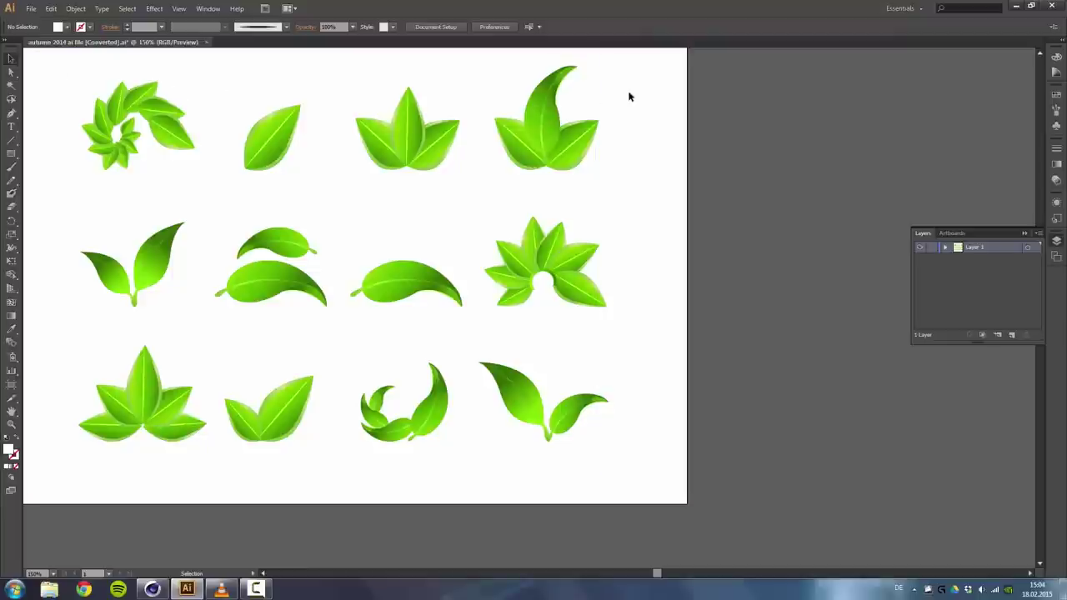
# Switch to Cinema 4D and open the Autumn leafs project file from the Autumn 2014 folder.
pyautogui.click(153, 589)
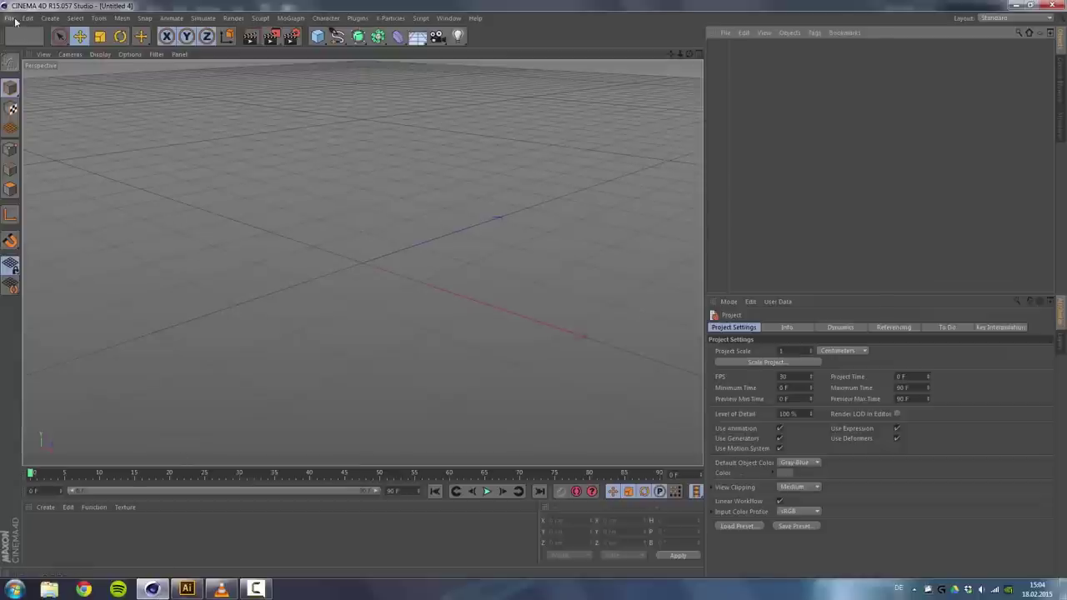
pyautogui.click(11, 19)
pyautogui.click(22, 47)
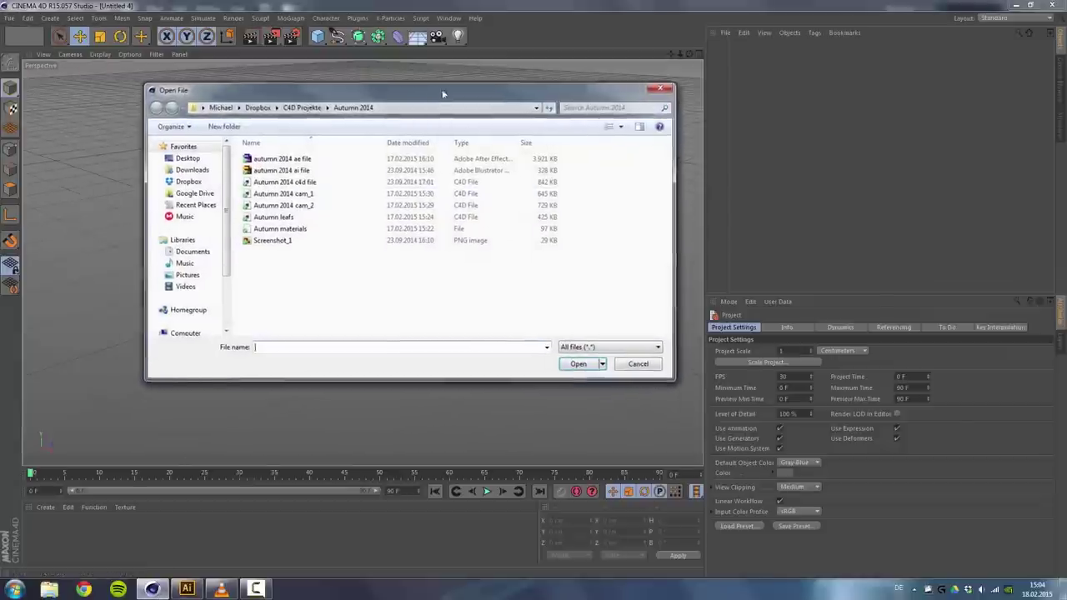
pyautogui.click(335, 212)
pyautogui.click(599, 356)
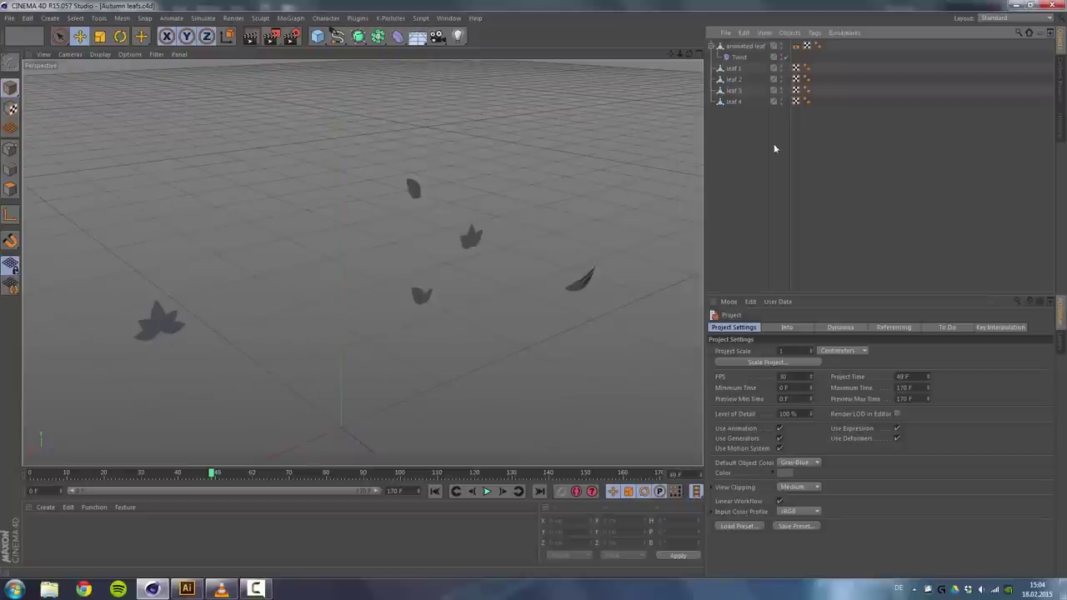
pyautogui.moveTo(736, 135); pyautogui.dragTo(730, 68)
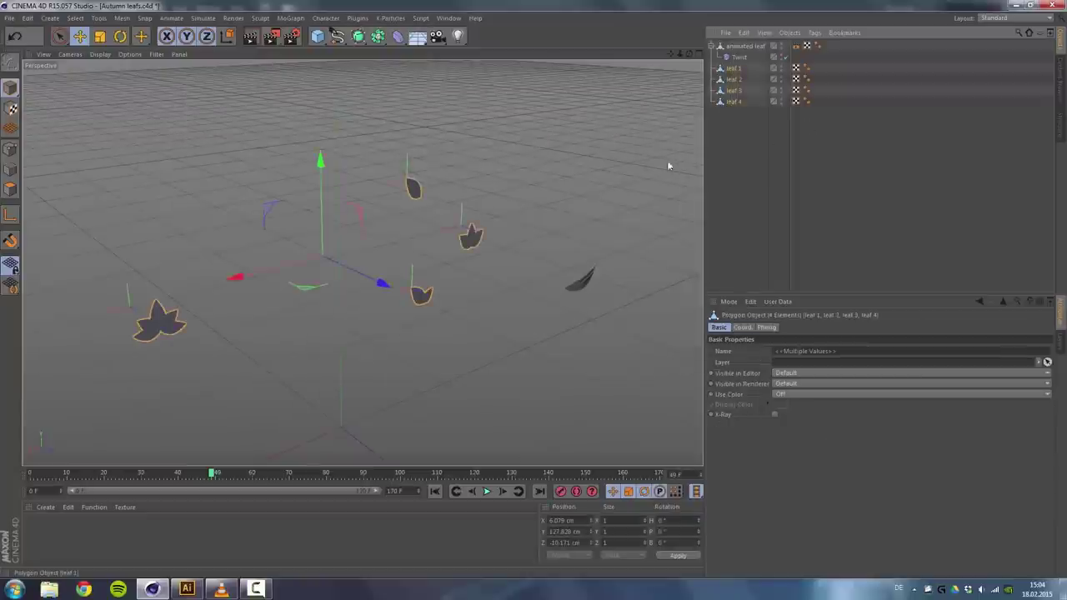
pyautogui.click(359, 36)
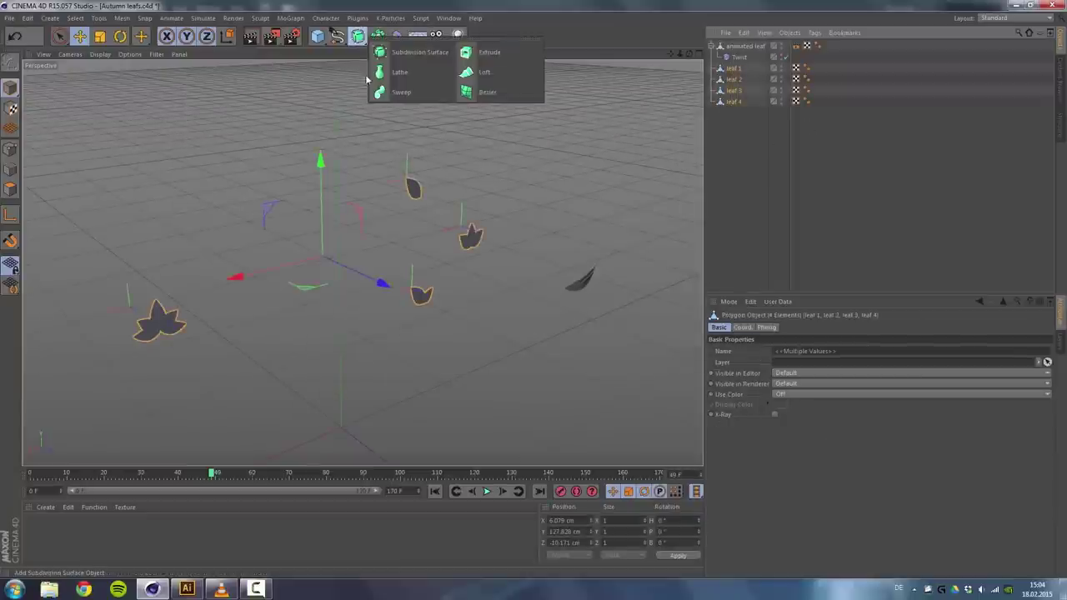
pyautogui.click(479, 74)
pyautogui.hotkey('ctrl', 'z')
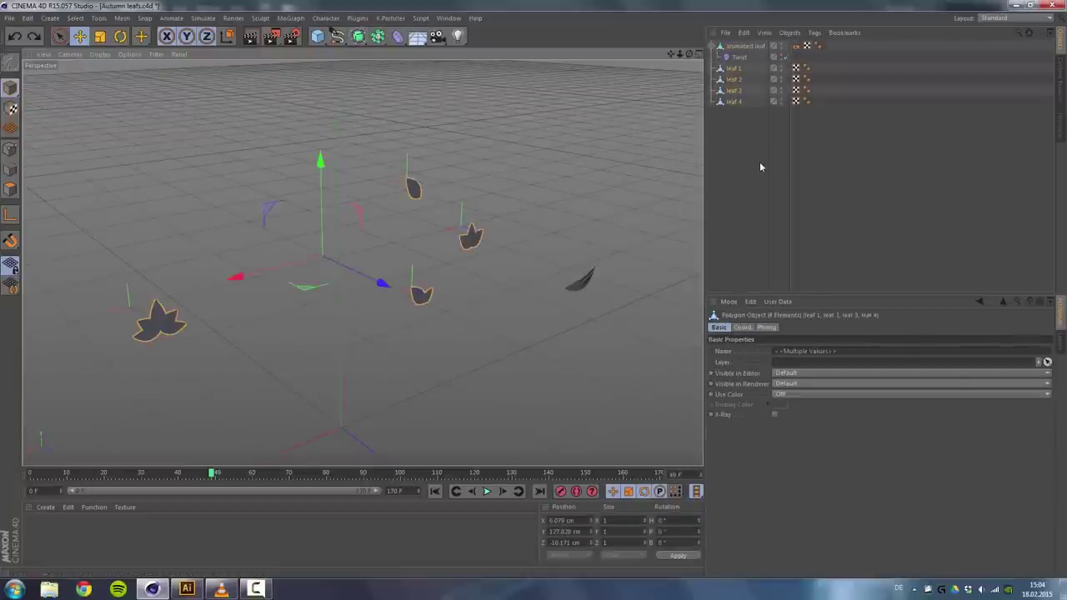
pyautogui.click(760, 164)
# Examine the animated leaf's motion and twist by scrubbing through the timeline, returning to frame 0.
pyautogui.keyDown('alt'); pyautogui.moveTo(491, 301); pyautogui.dragTo(525, 278, button='right'); pyautogui.keyUp('alt')
pyautogui.keyDown('alt'); pyautogui.moveTo(546, 233); pyautogui.dragTo(456, 248, button='middle'); pyautogui.keyUp('alt')
pyautogui.keyDown('alt'); pyautogui.moveTo(456, 248); pyautogui.dragTo(505, 269); pyautogui.keyUp('alt')
pyautogui.keyDown('alt'); pyautogui.moveTo(504, 269); pyautogui.dragTo(445, 227, button='middle'); pyautogui.keyUp('alt')
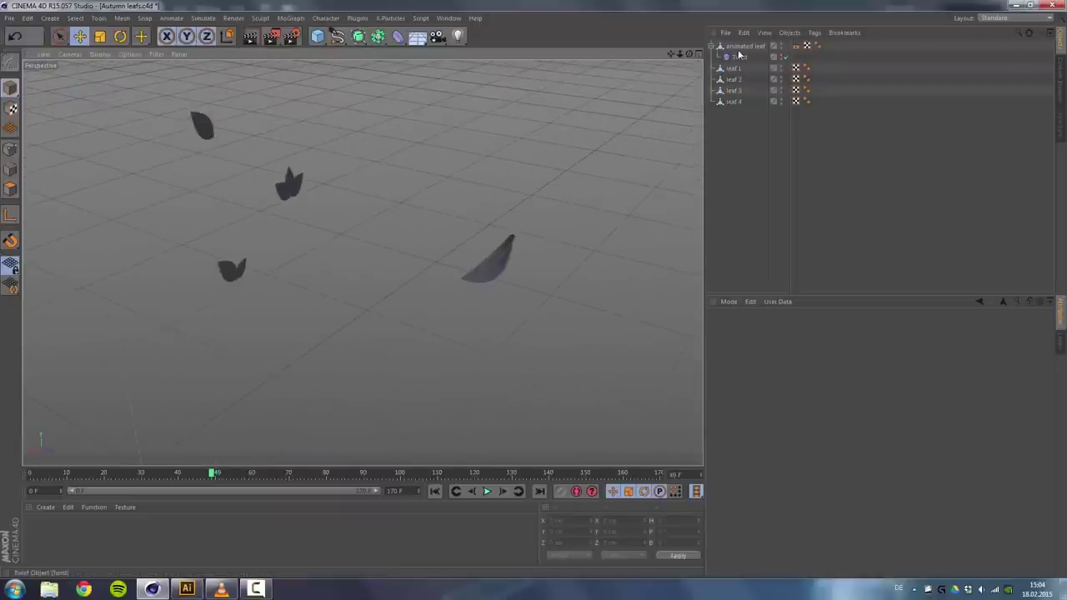
pyautogui.click(498, 259)
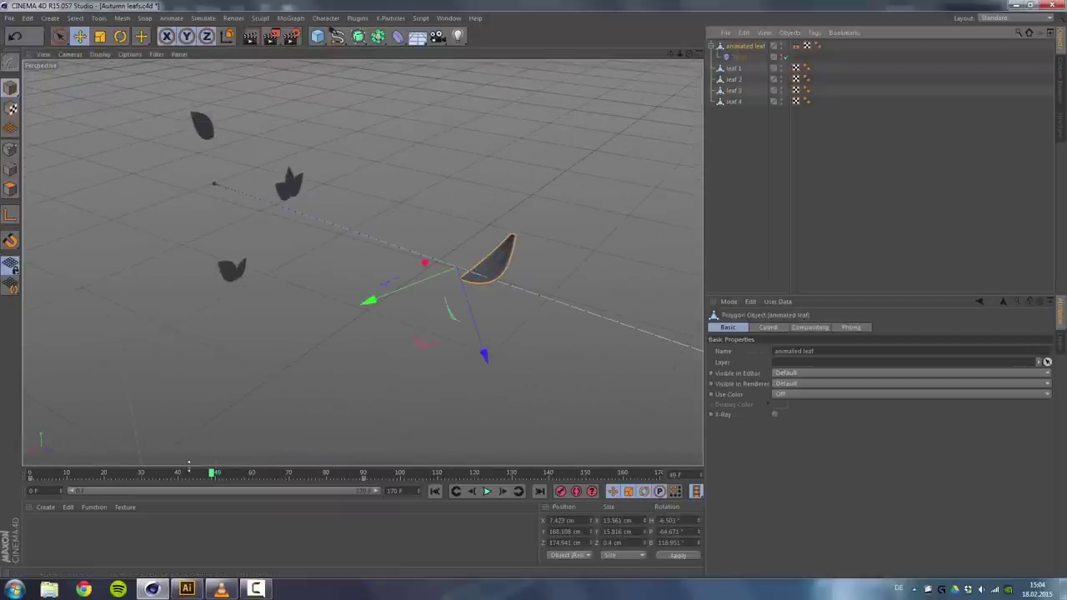
pyautogui.moveTo(215, 473); pyautogui.dragTo(4, 464)
pyautogui.moveTo(391, 461); pyautogui.dragTo(459, 464)
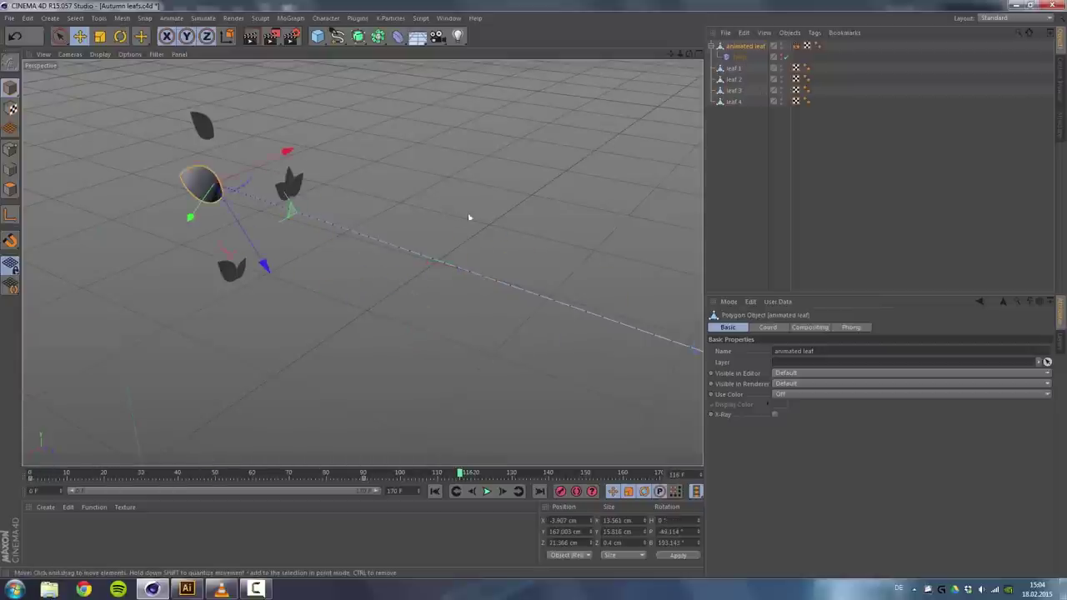
pyautogui.keyDown('alt'); pyautogui.moveTo(469, 215); pyautogui.dragTo(443, 231, button='right'); pyautogui.keyUp('alt')
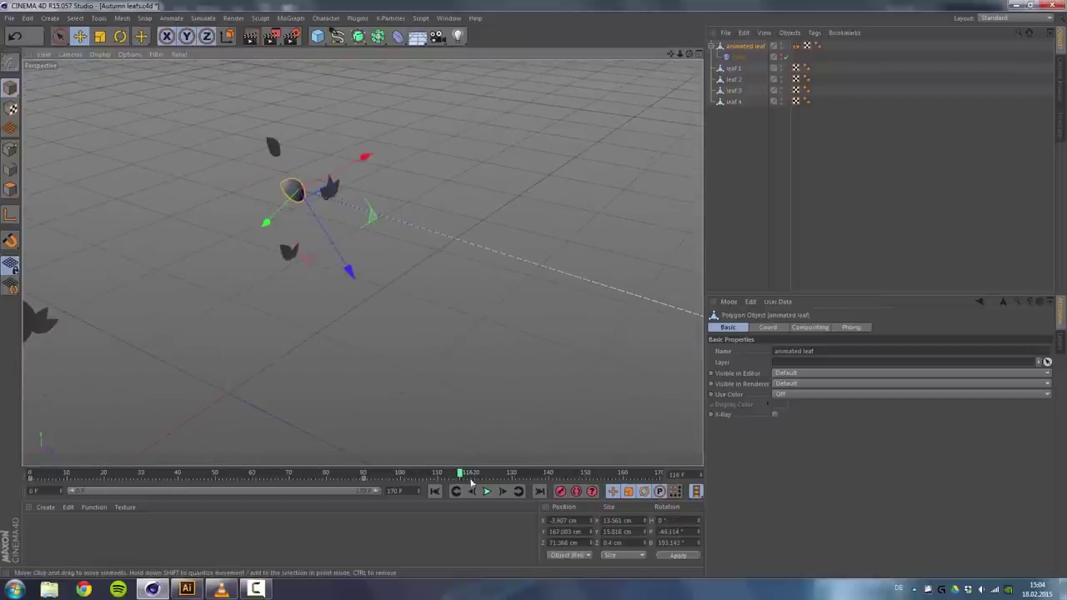
pyautogui.moveTo(467, 474); pyautogui.dragTo(30, 473)
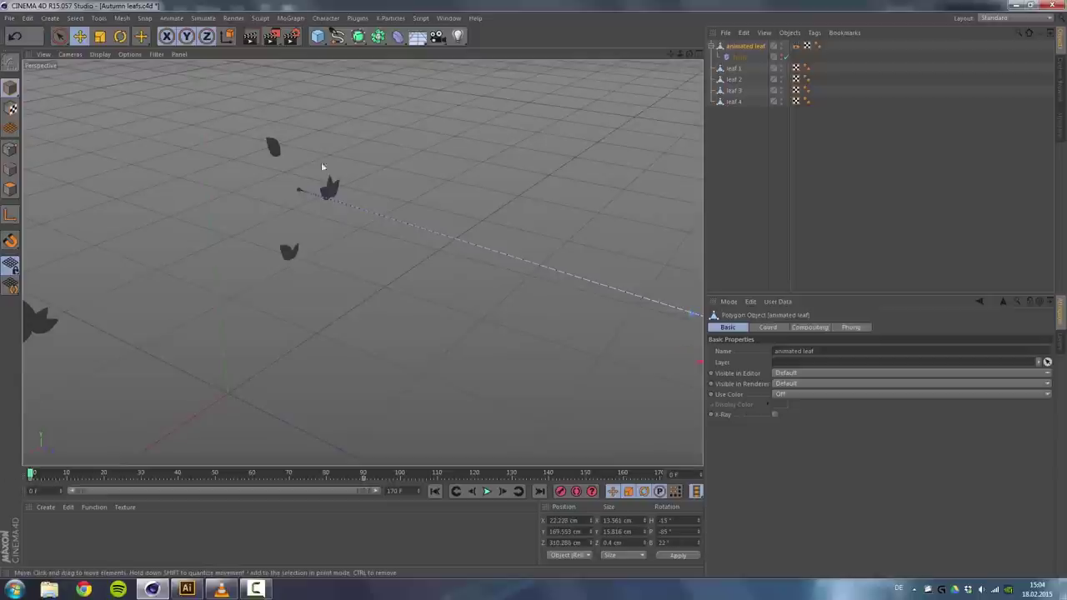
# Add a MoGraph Cloner containing leaf 1 to leaf 4 and set its mode to Object.
pyautogui.click(280, 20)
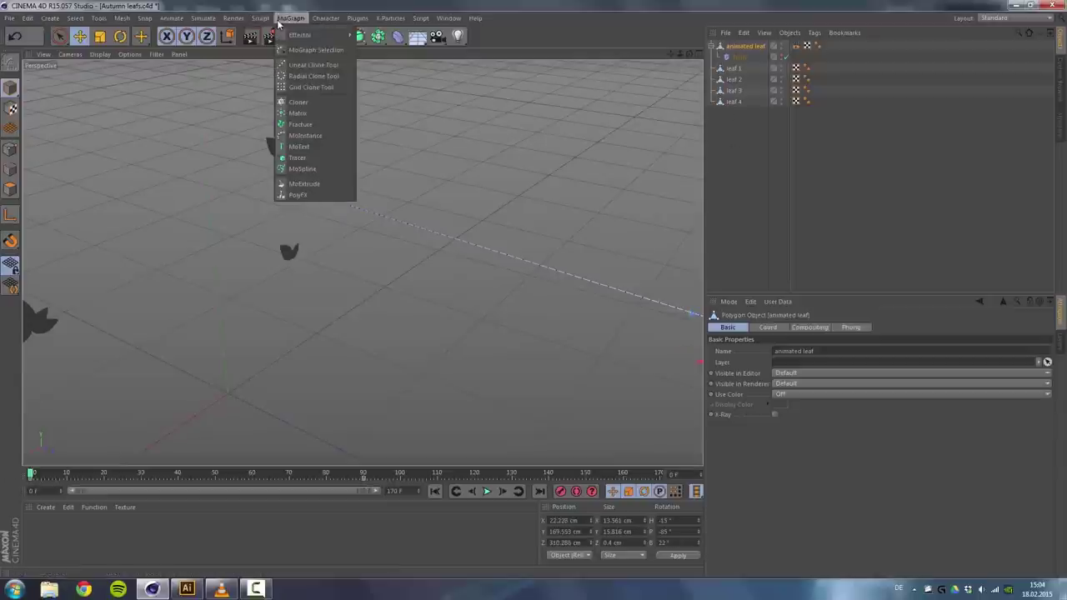
pyautogui.keyDown('alt'); pyautogui.click(324, 106); pyautogui.keyUp('alt')
pyautogui.moveTo(736, 48)
pyautogui.mouseDown()
pyautogui.moveTo(738, 104)
pyautogui.moveTo(736, 47)
pyautogui.mouseUp()
pyautogui.click(735, 46)
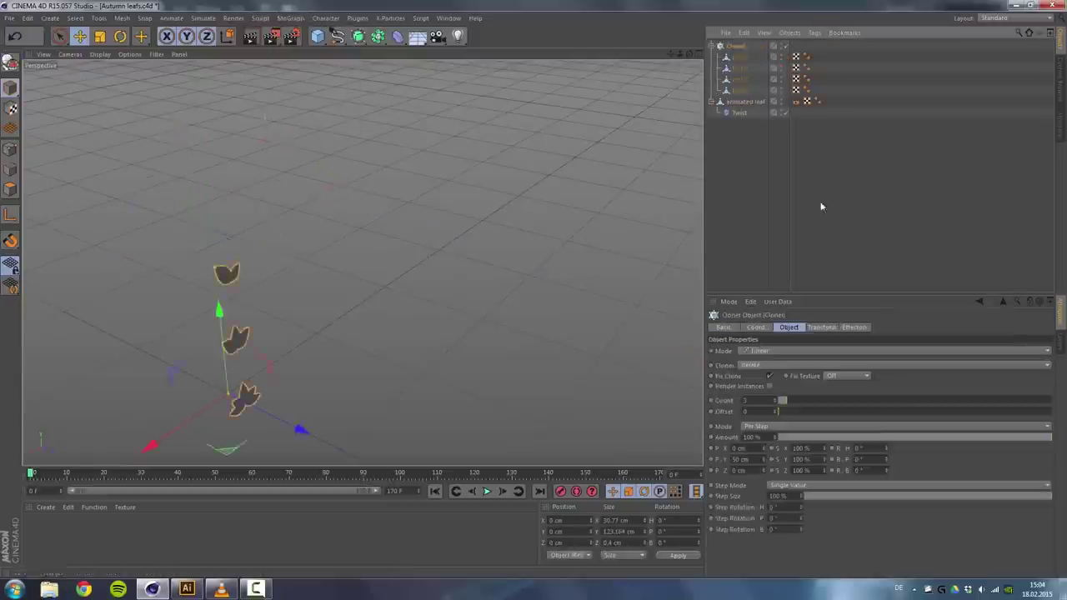
pyautogui.click(756, 352)
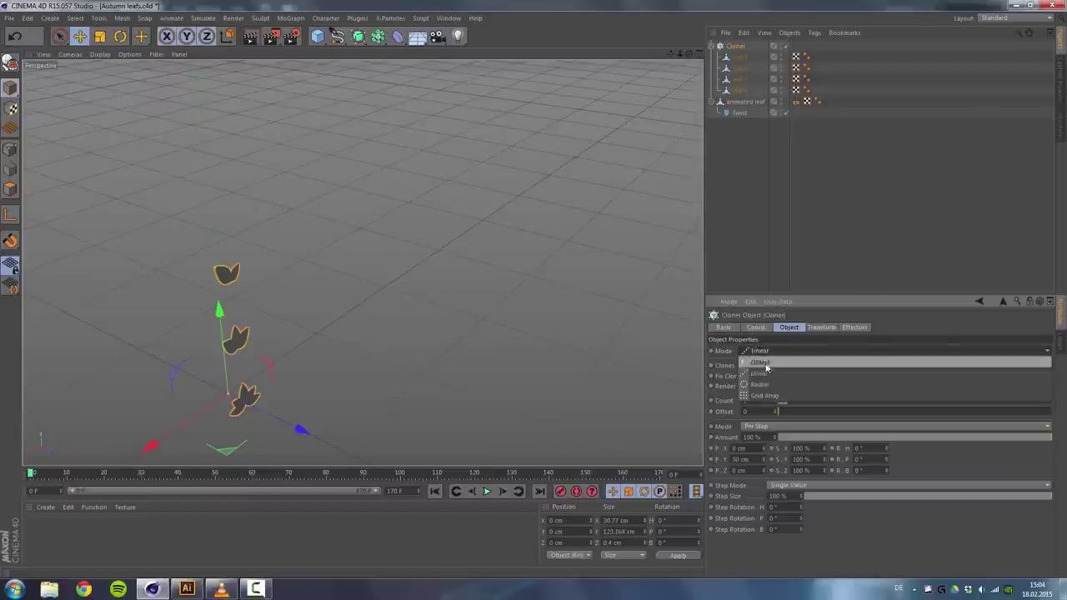
pyautogui.click(759, 355)
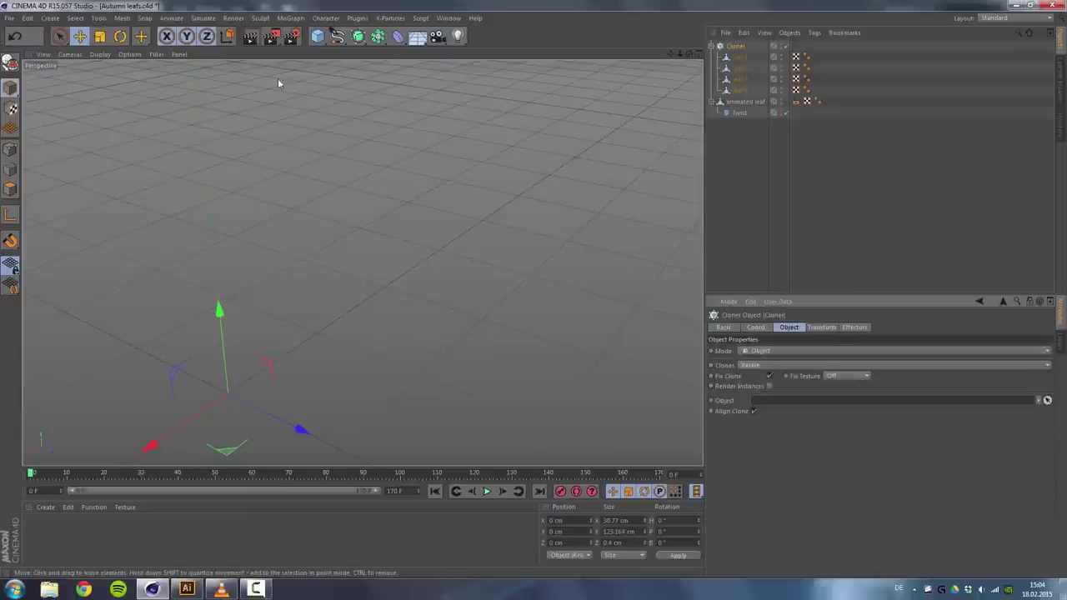
# Add a Sphere primitive and display the viewport in Gouraud Shading (Lines).
pyautogui.click(318, 35)
pyautogui.click(556, 78)
pyautogui.keyDown('alt'); pyautogui.moveTo(432, 265); pyautogui.dragTo(541, 153, button='middle'); pyautogui.keyUp('alt')
pyautogui.click(104, 55)
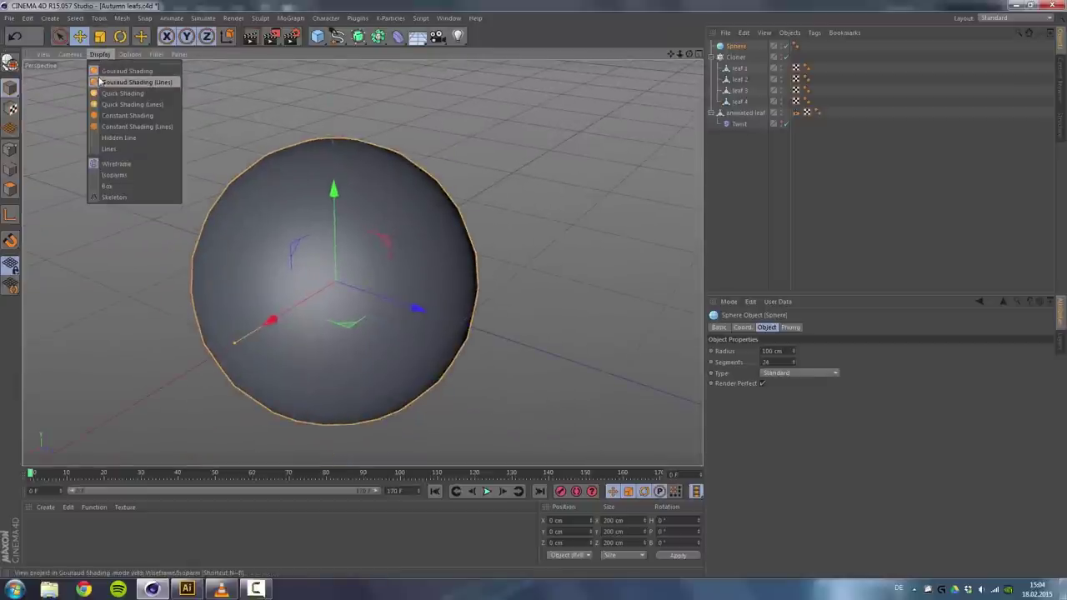
pyautogui.click(116, 82)
# Set the sphere's type to Icosahedron and its radius to 77 cm.
pyautogui.click(786, 374)
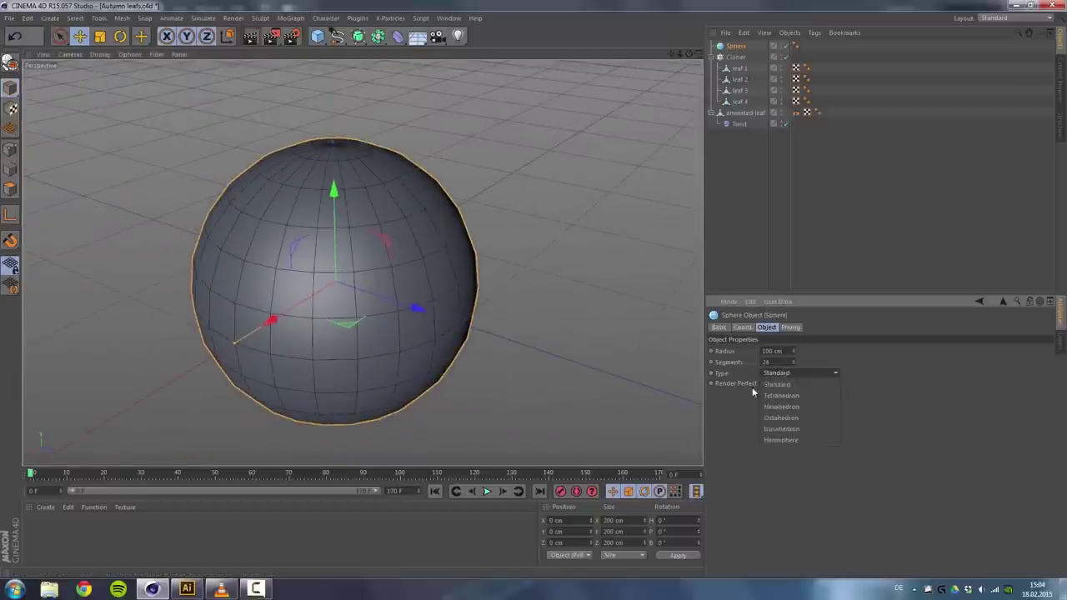
pyautogui.click(781, 432)
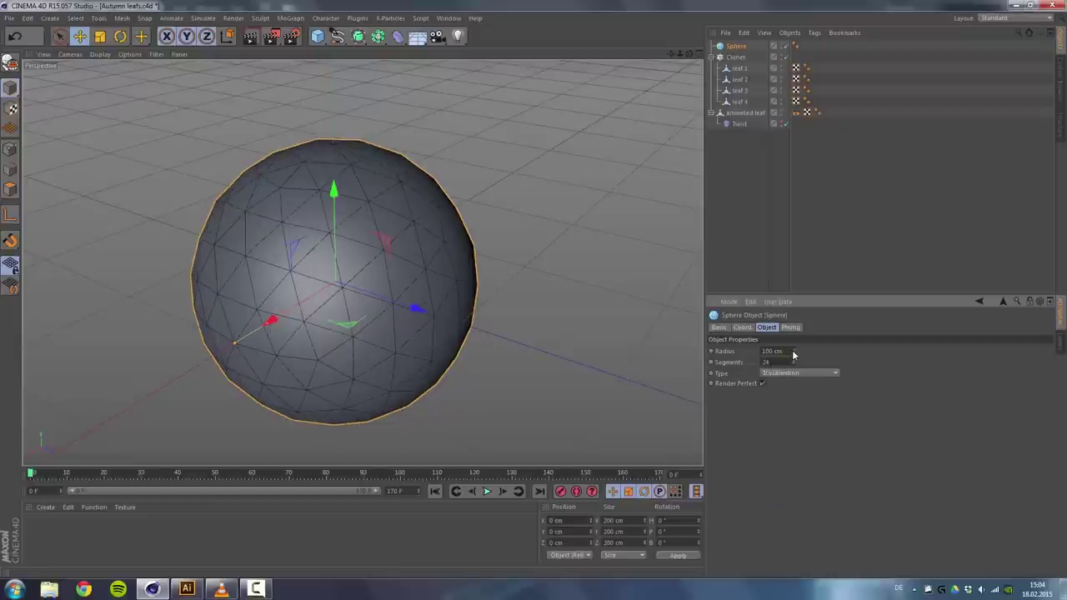
pyautogui.moveTo(793, 356); pyautogui.dragTo(773, 355)
pyautogui.click(731, 212)
pyautogui.keyDown('alt'); pyautogui.moveTo(479, 184); pyautogui.dragTo(455, 259, button='right'); pyautogui.keyUp('alt')
# Assign the Sphere as the Cloner's target object and hide the sphere itself.
pyautogui.click(734, 57)
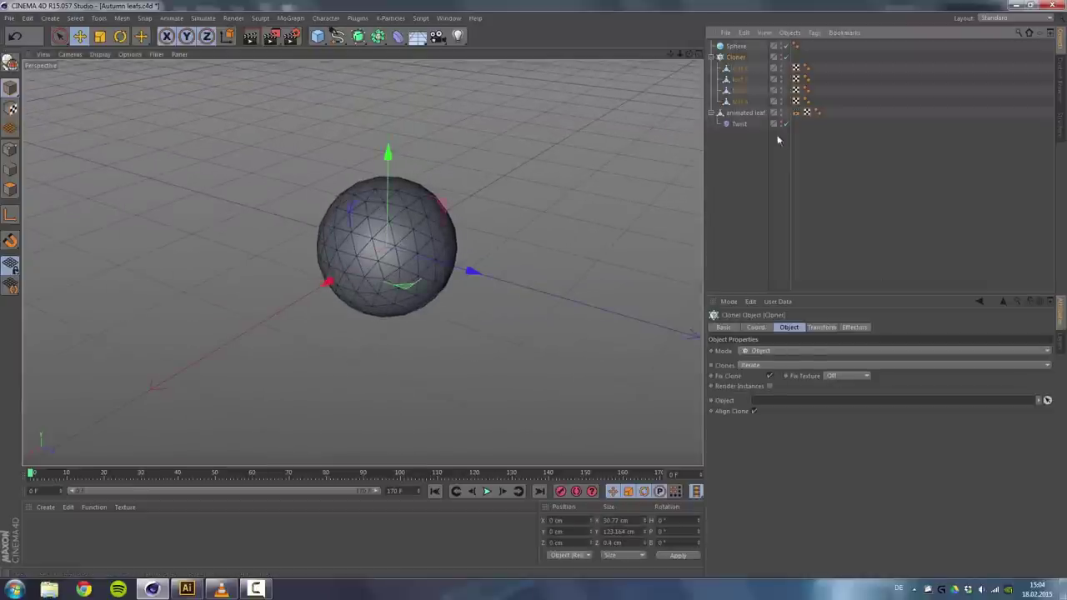
pyautogui.moveTo(797, 404); pyautogui.dragTo(797, 402)
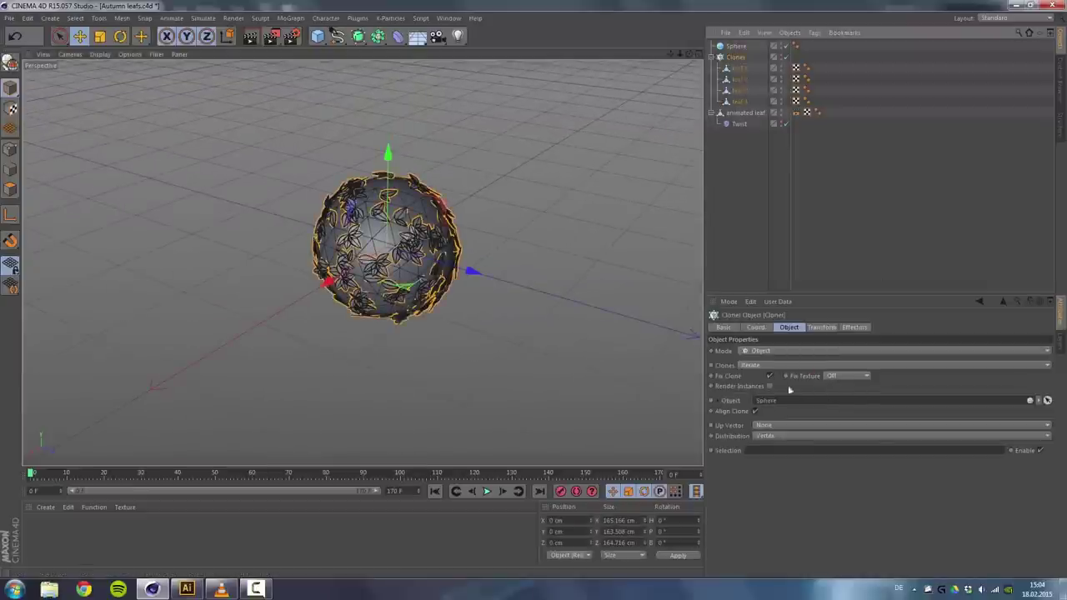
pyautogui.keyDown('alt'); pyautogui.moveTo(350, 212); pyautogui.dragTo(505, 245, button='right'); pyautogui.keyUp('alt')
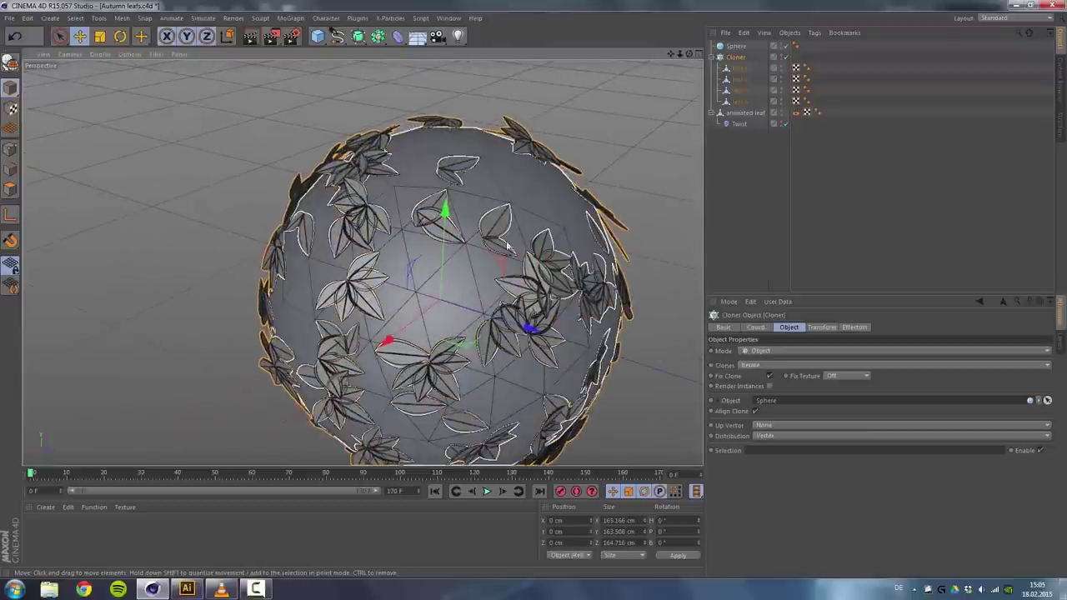
pyautogui.keyDown('alt'); pyautogui.moveTo(505, 245); pyautogui.dragTo(486, 185, button='middle'); pyautogui.keyUp('alt')
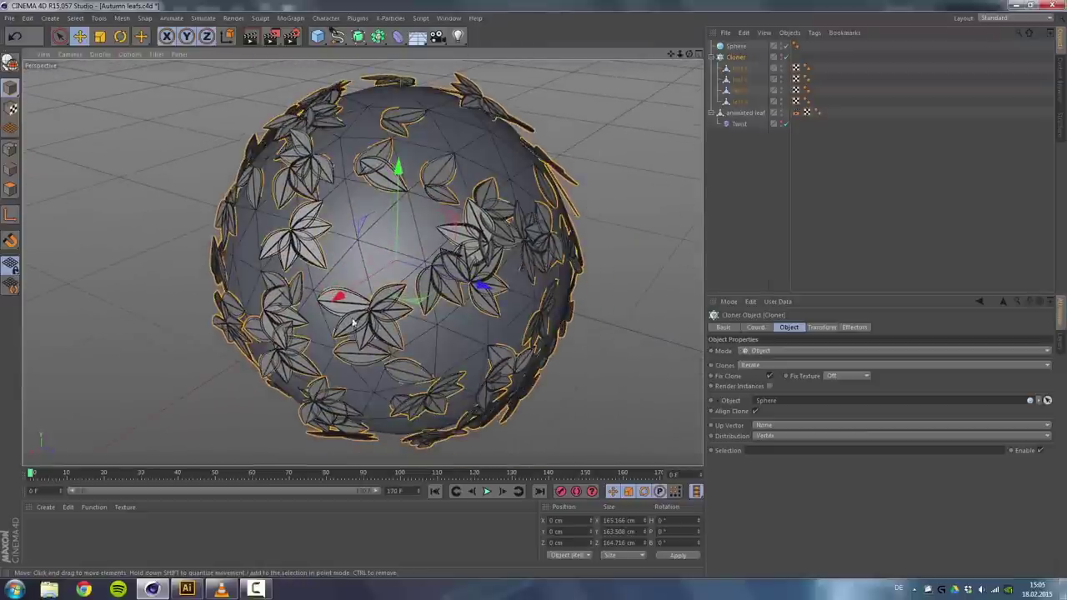
pyautogui.click(782, 46)
pyautogui.click(782, 45)
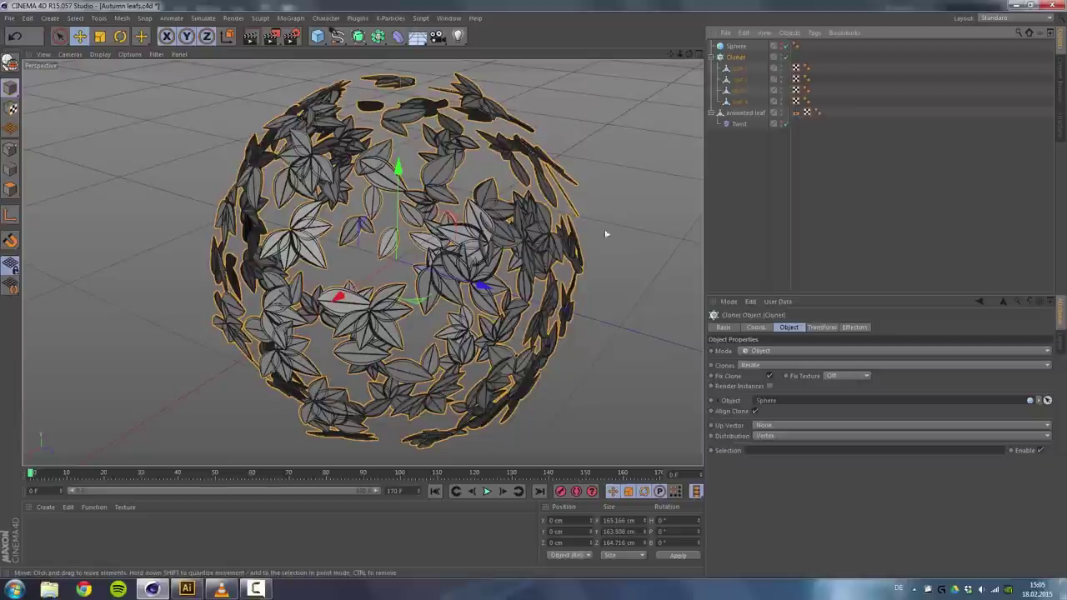
# Set the Cloner's distribution to Edge with an offset of 100 %.
pyautogui.click(739, 46)
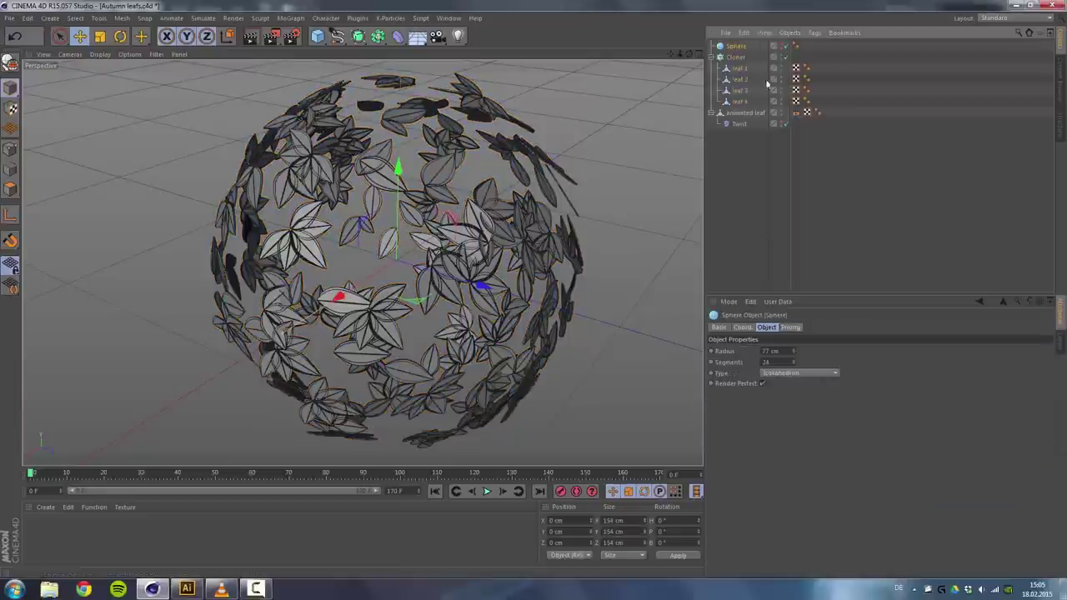
pyautogui.click(737, 57)
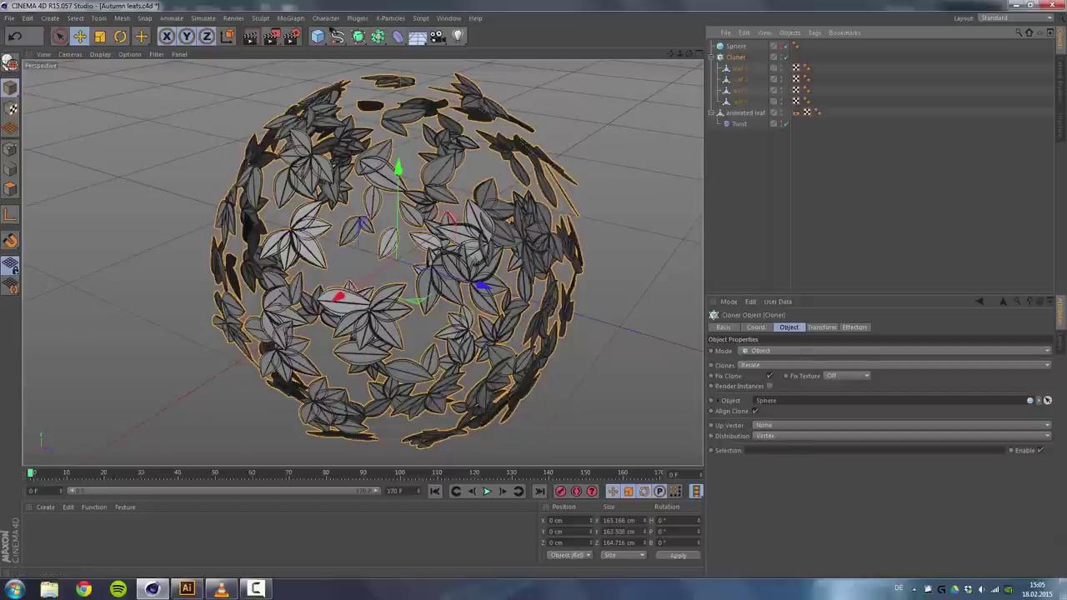
pyautogui.click(782, 437)
pyautogui.click(784, 447)
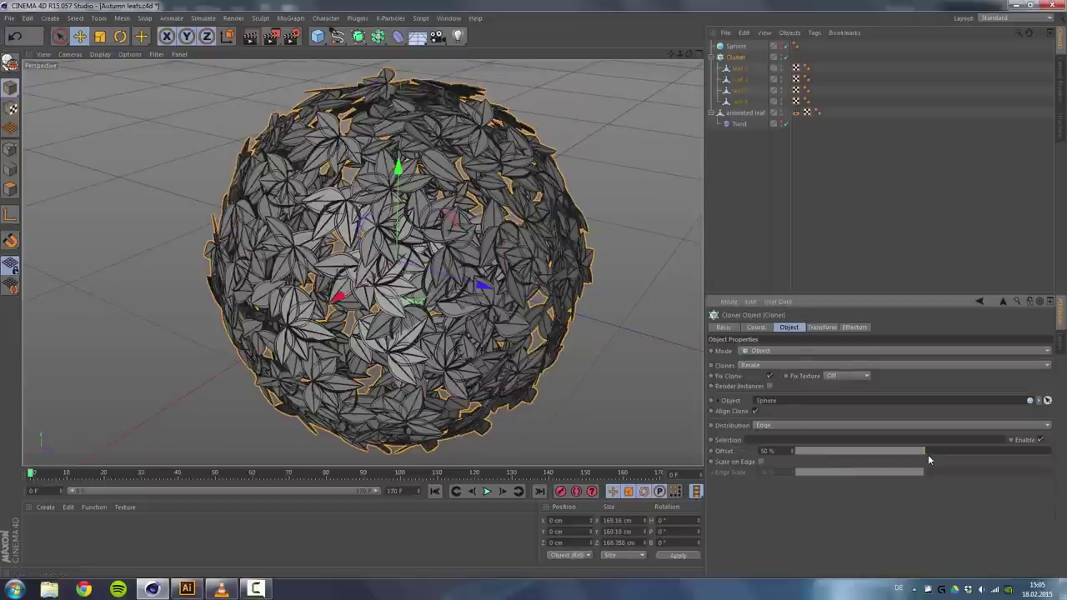
pyautogui.moveTo(930, 455); pyautogui.dragTo(1052, 452)
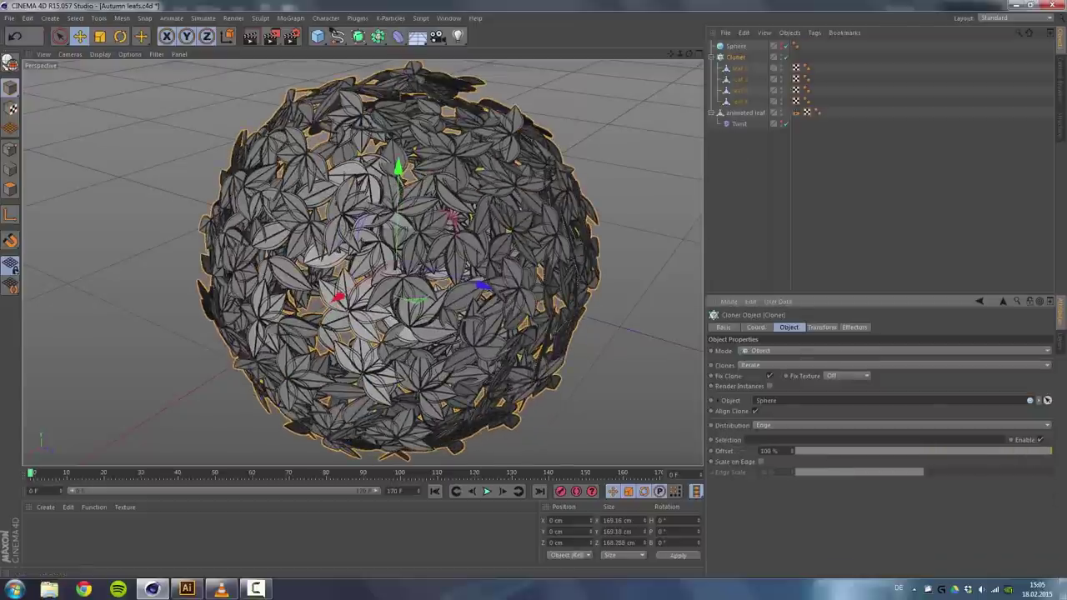
# Deselect everything and display the leaf-covered sphere in plain Gouraud Shading without lines.
pyautogui.click(752, 228)
pyautogui.keyDown('alt'); pyautogui.moveTo(472, 219); pyautogui.dragTo(639, 23); pyautogui.keyUp('alt')
pyautogui.click(131, 55)
pyautogui.moveTo(102, 54)
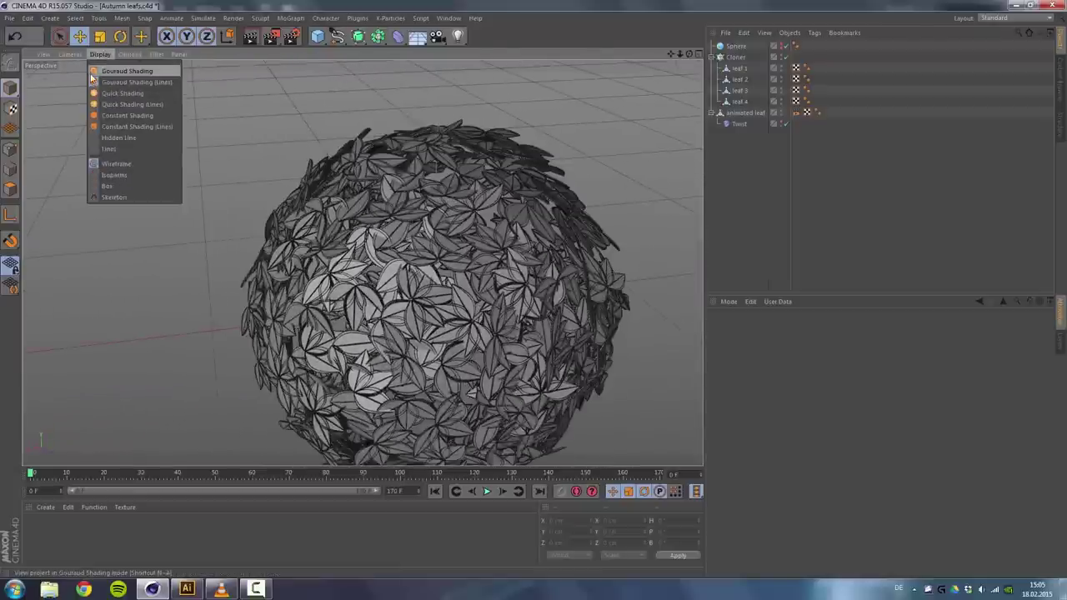
pyautogui.click(93, 71)
pyautogui.keyDown('alt'); pyautogui.moveTo(470, 230); pyautogui.dragTo(401, 180, button='middle'); pyautogui.keyUp('alt')
# Duplicate the Sphere object and rename the copy BG.
pyautogui.click(737, 59)
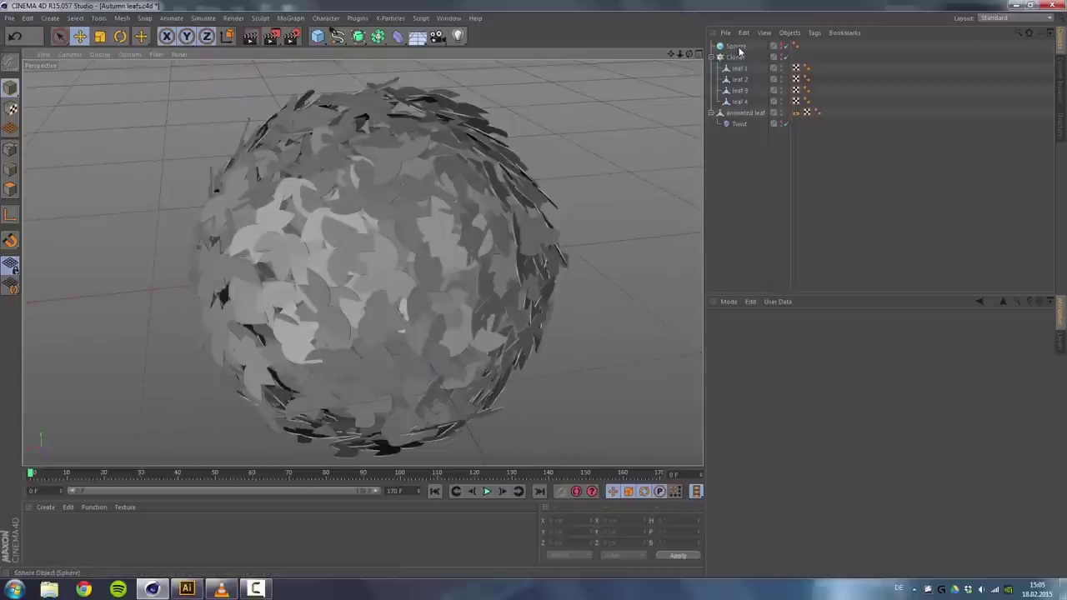
pyautogui.click(738, 48)
pyautogui.hotkey('ctrl', 'c')
pyautogui.hotkey('ctrl', 'v')
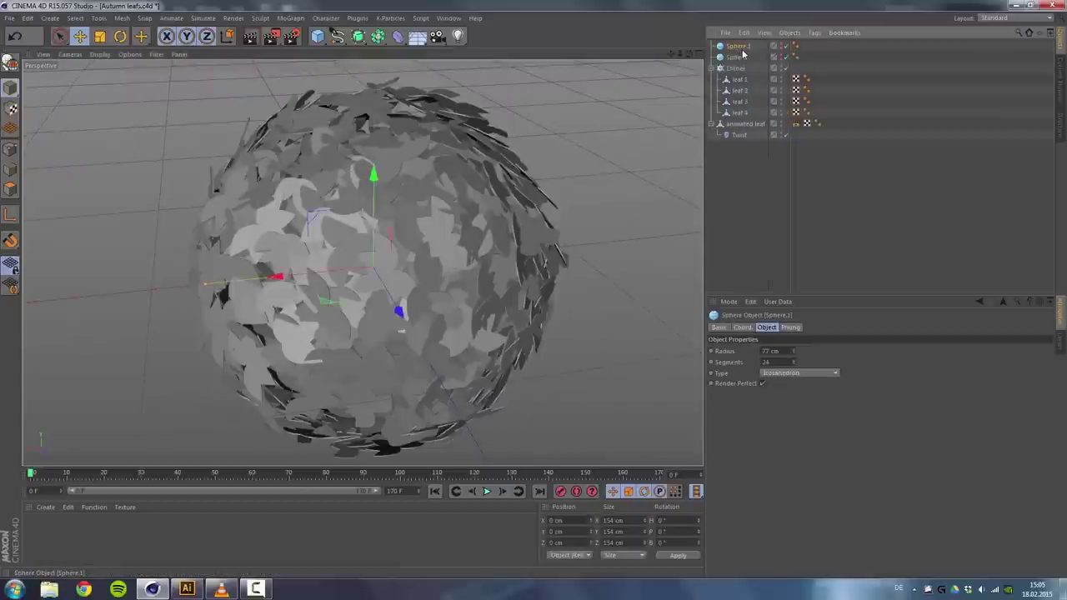
pyautogui.doubleClick(739, 47)
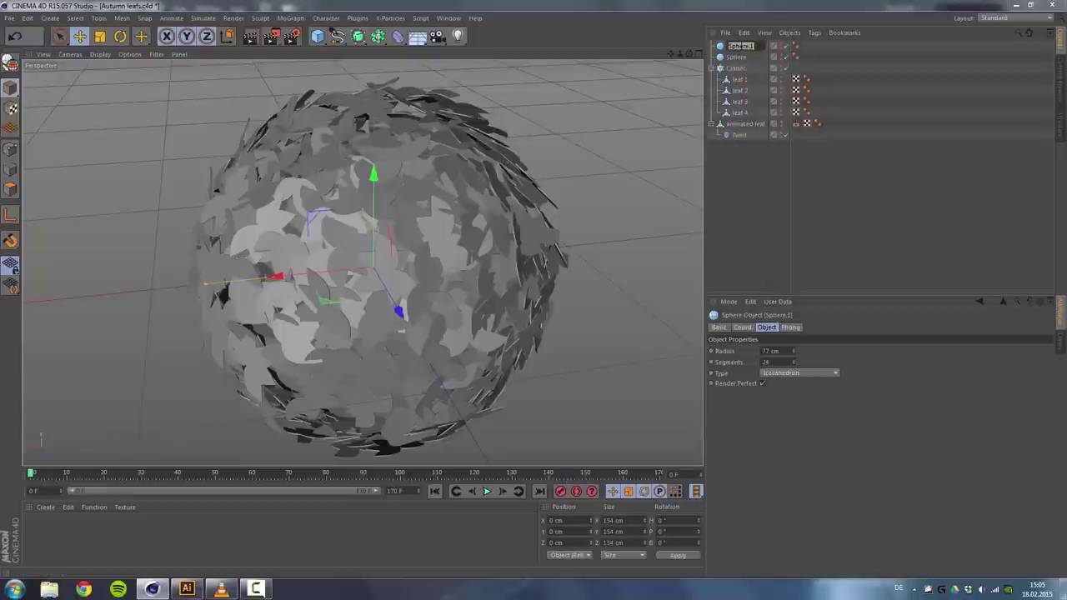
pyautogui.write('BG')
pyautogui.press('Return')
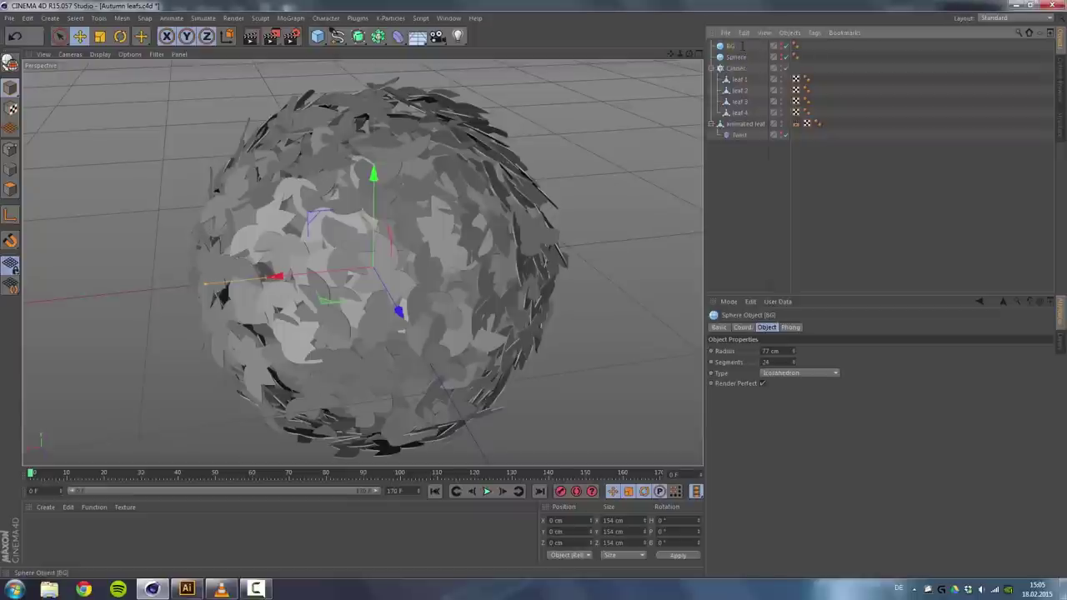
# Make the BG sphere visible, switch to VLC to check the leaf ball in Autumn.mp4, and return to Cinema 4D.
pyautogui.click(780, 48)
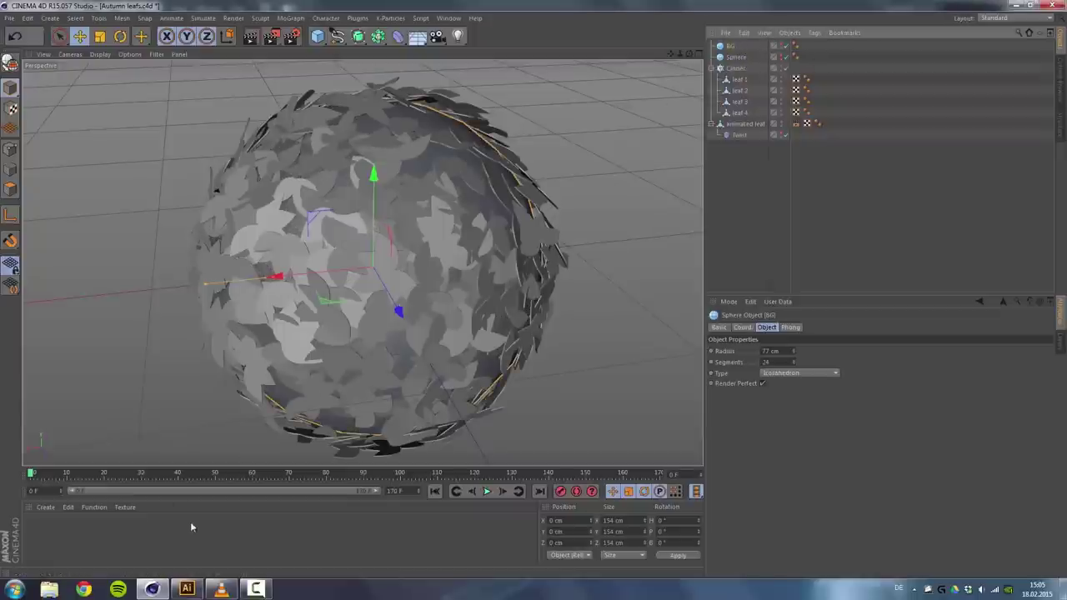
pyautogui.click(237, 593)
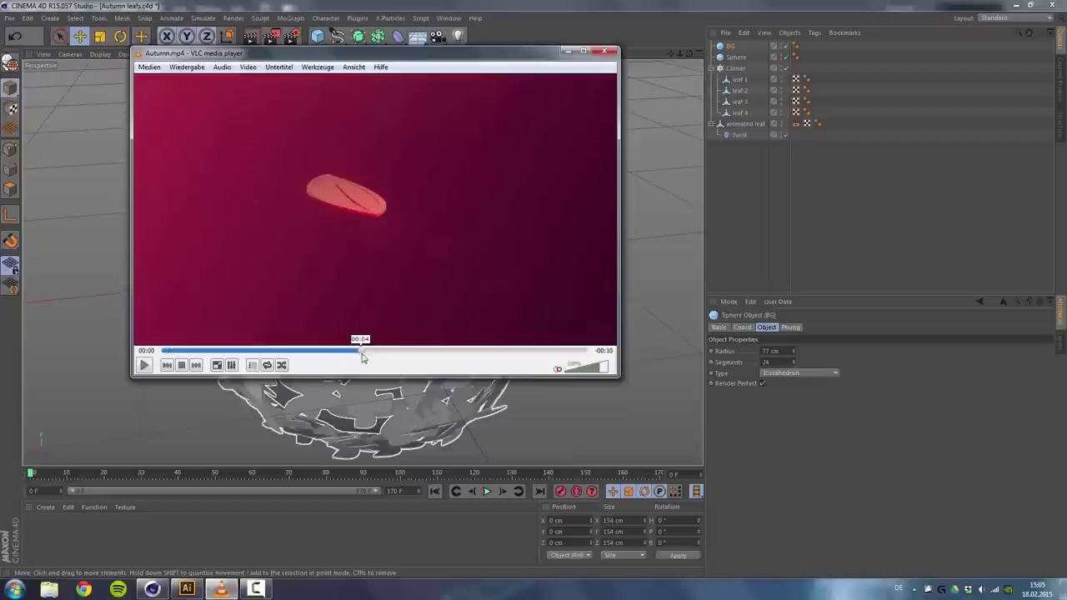
pyautogui.moveTo(362, 356); pyautogui.dragTo(376, 354)
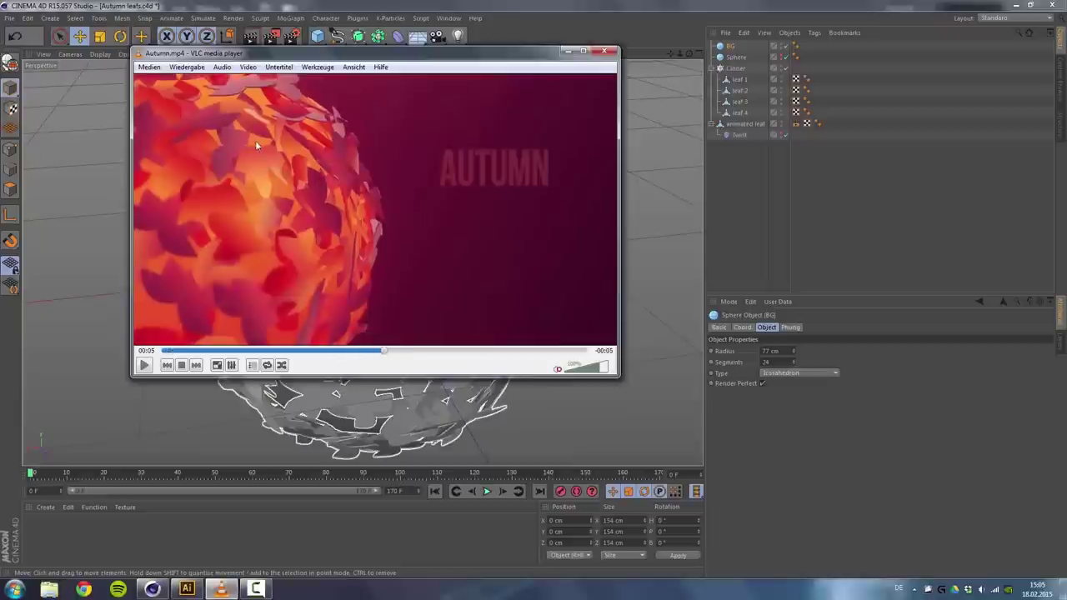
pyautogui.click(551, 11)
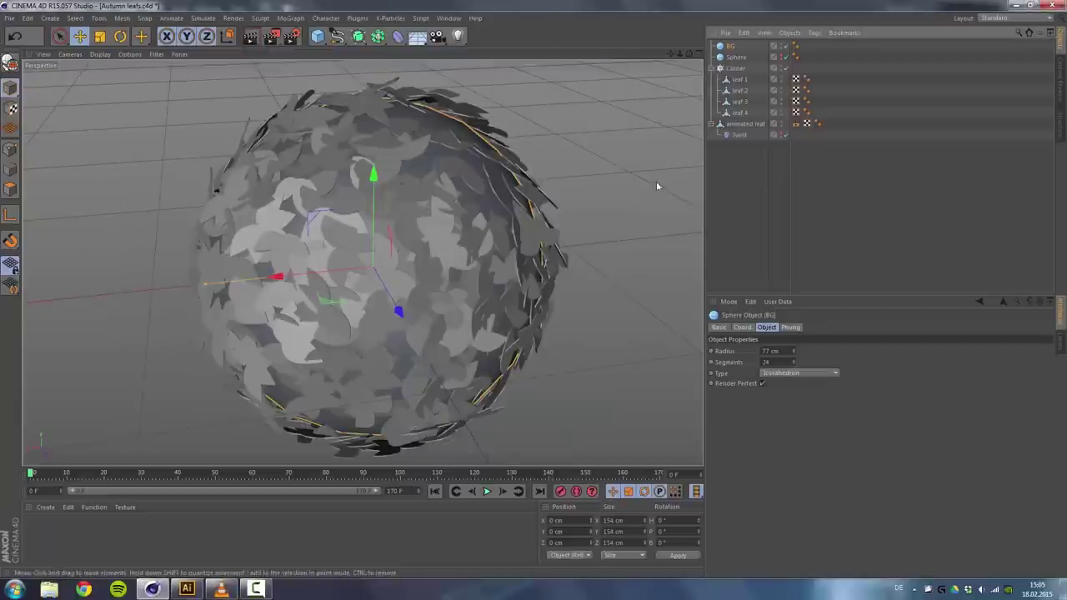
# Raise the BG and Sphere objects together along Y to about 141.5 cm.
pyautogui.keyDown('alt'); pyautogui.moveTo(478, 229); pyautogui.dragTo(421, 263, button='middle'); pyautogui.keyUp('alt')
pyautogui.keyDown('alt'); pyautogui.moveTo(505, 181); pyautogui.dragTo(445, 233, button='right'); pyautogui.keyUp('alt')
pyautogui.keyDown('alt'); pyautogui.moveTo(583, 241); pyautogui.dragTo(616, 179); pyautogui.keyUp('alt')
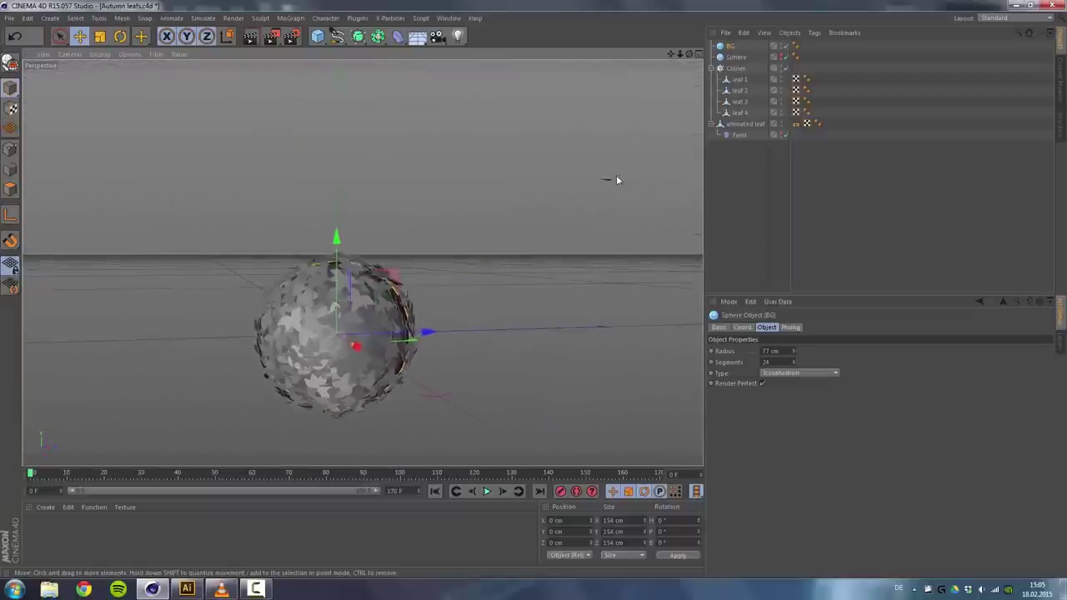
pyautogui.keyDown('alt'); pyautogui.moveTo(512, 229); pyautogui.dragTo(491, 250); pyautogui.keyUp('alt')
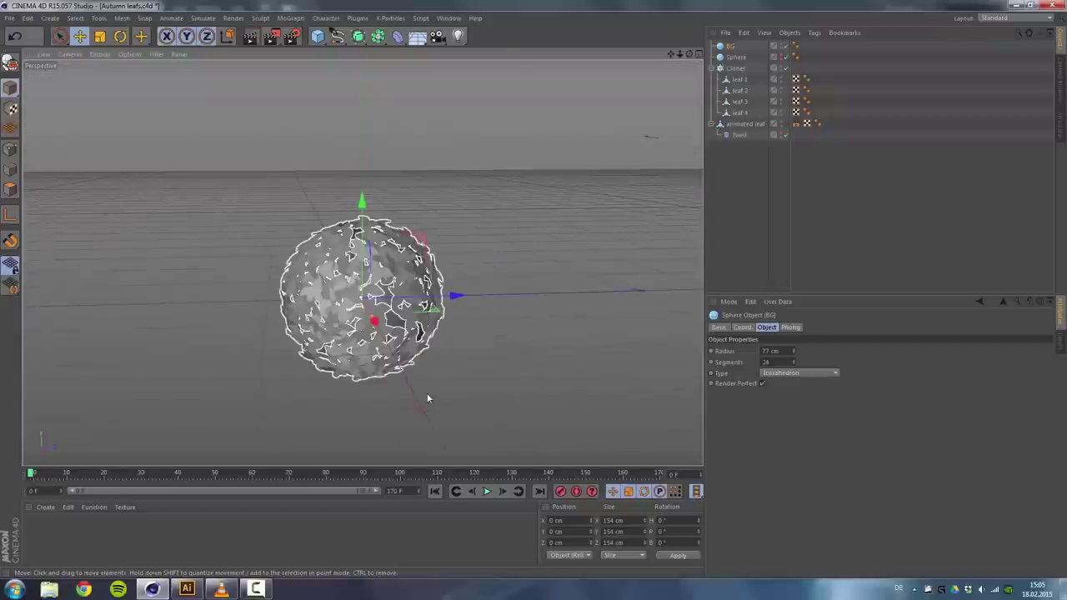
pyautogui.keyDown('ctrl'); pyautogui.click(737, 57); pyautogui.keyUp('ctrl')
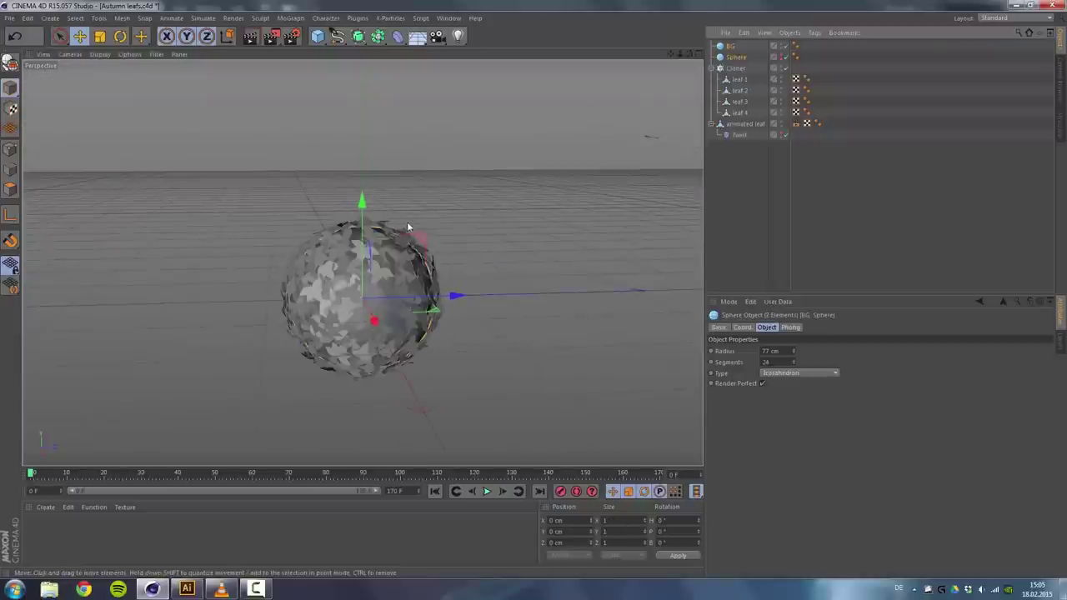
pyautogui.moveTo(364, 207); pyautogui.dragTo(360, 78)
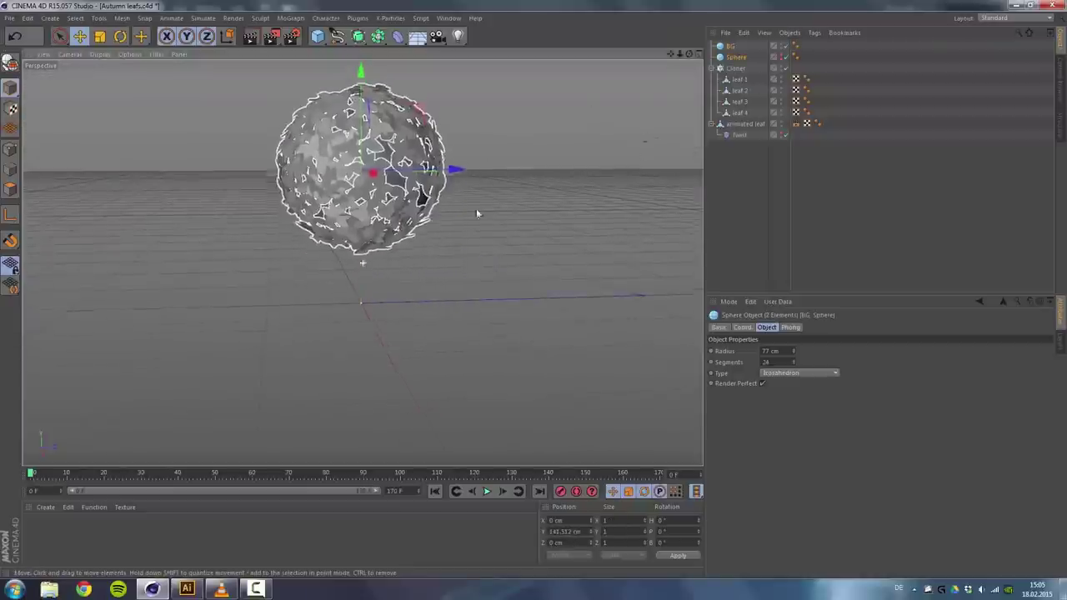
# Go to frame 107 and shift both spheres to about X -10.8 cm and Z -1.7 cm so the animated leaf meets the surface.
pyautogui.keyDown('alt'); pyautogui.moveTo(476, 210); pyautogui.dragTo(460, 277, button='middle'); pyautogui.keyUp('alt')
pyautogui.keyDown('alt'); pyautogui.moveTo(436, 277); pyautogui.dragTo(464, 218, button='right'); pyautogui.keyUp('alt')
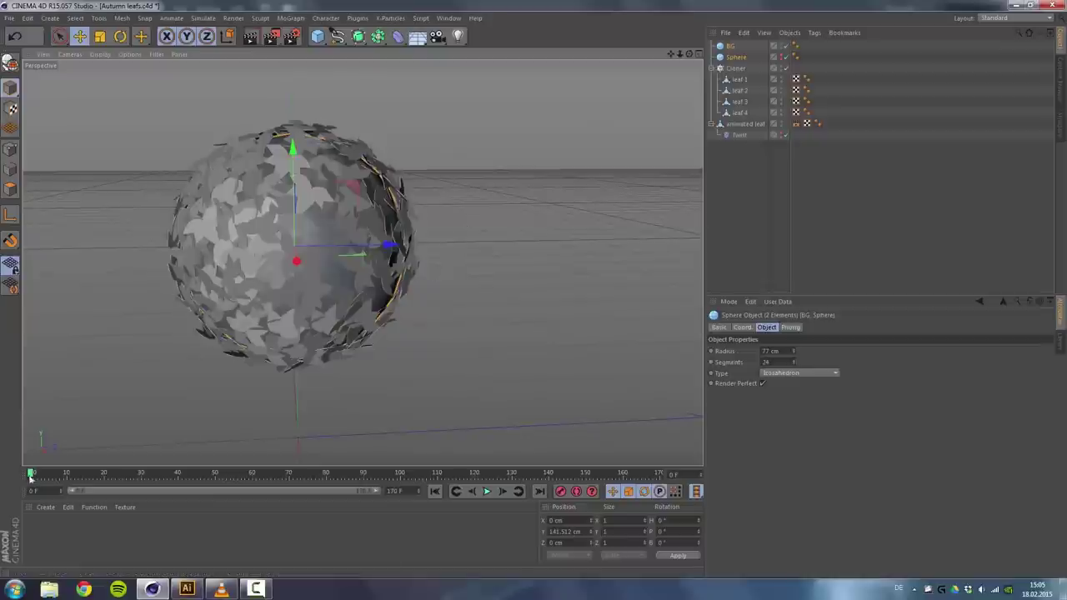
pyautogui.moveTo(31, 474); pyautogui.dragTo(39, 475)
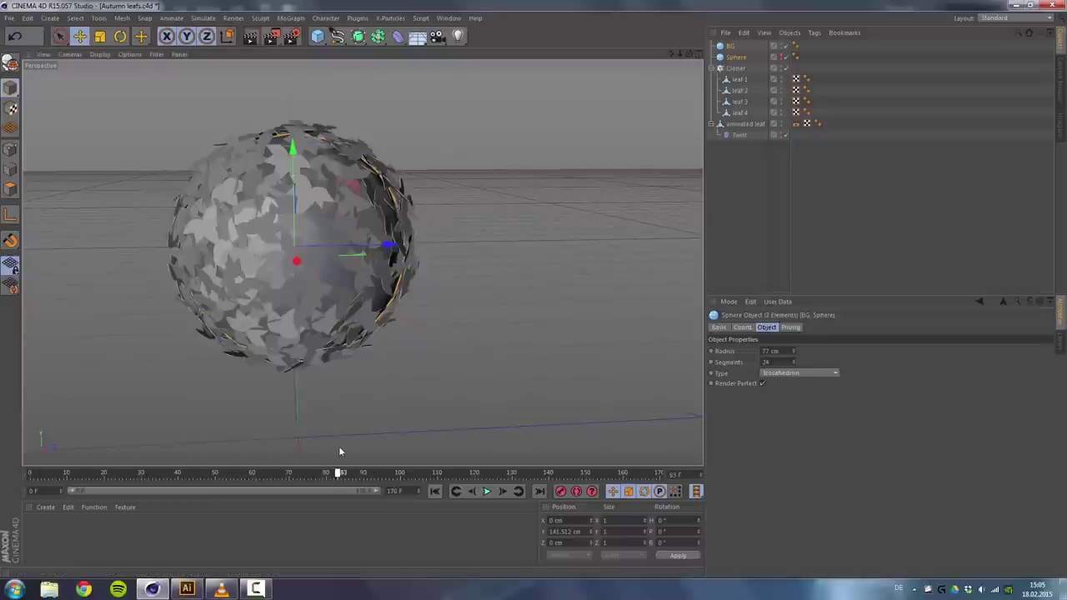
pyautogui.keyDown('alt'); pyautogui.moveTo(345, 169); pyautogui.dragTo(493, 226); pyautogui.keyUp('alt')
pyautogui.keyDown('alt'); pyautogui.moveTo(507, 213); pyautogui.dragTo(564, 164, button='right'); pyautogui.keyUp('alt')
pyautogui.keyDown('alt'); pyautogui.moveTo(451, 234); pyautogui.dragTo(476, 271, button='middle'); pyautogui.keyUp('alt')
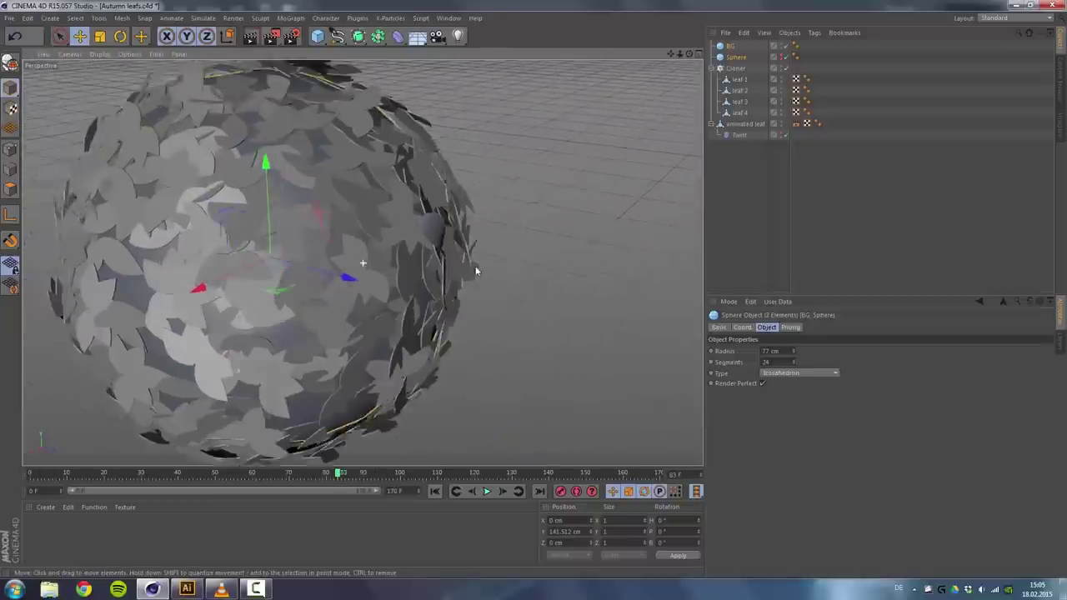
pyautogui.keyDown('alt'); pyautogui.moveTo(442, 269); pyautogui.dragTo(367, 257); pyautogui.keyUp('alt')
pyautogui.keyDown('alt'); pyautogui.moveTo(543, 272); pyautogui.dragTo(596, 250, button='right'); pyautogui.keyUp('alt')
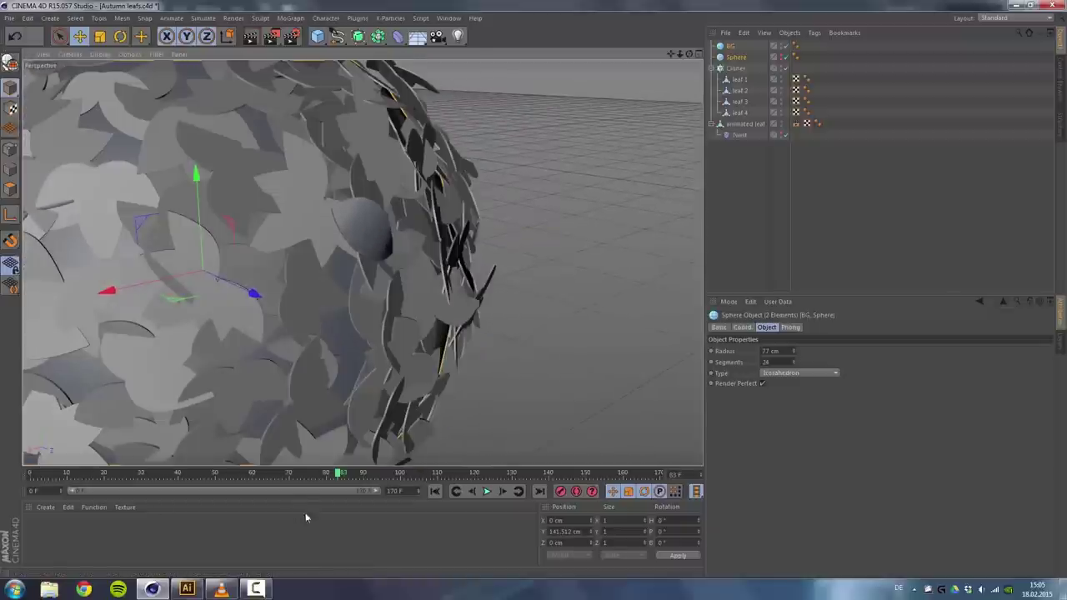
pyautogui.moveTo(335, 474); pyautogui.dragTo(357, 474)
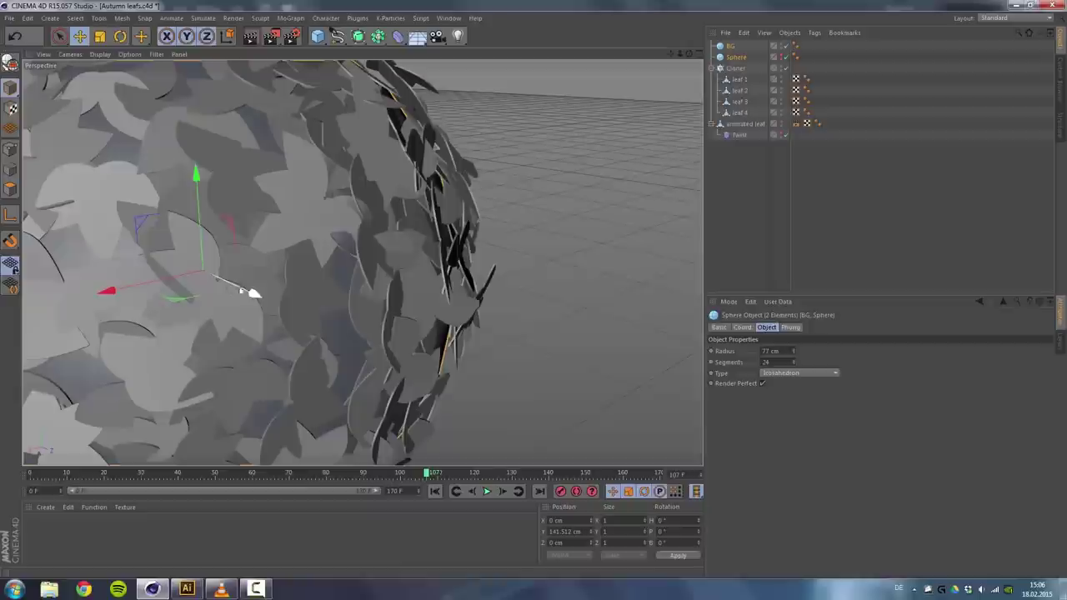
pyautogui.moveTo(242, 290); pyautogui.dragTo(225, 266)
# Examine from several angles how the animated leaf sits on the leaf-covered sphere.
pyautogui.keyDown('alt'); pyautogui.moveTo(345, 223); pyautogui.dragTo(100, 290); pyautogui.keyUp('alt')
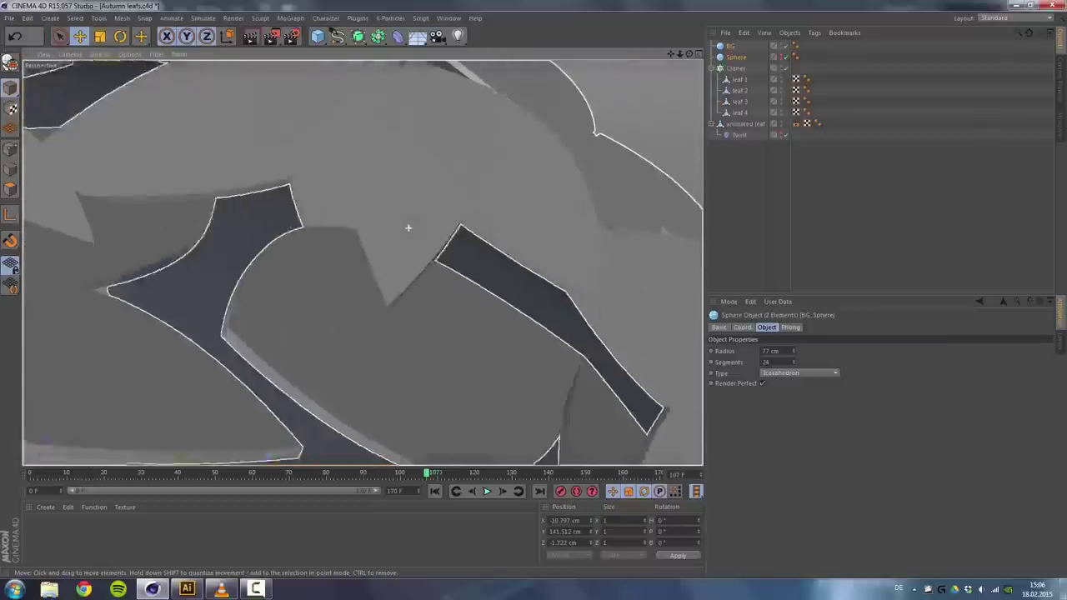
pyautogui.keyDown('alt'); pyautogui.moveTo(409, 227); pyautogui.dragTo(254, 282); pyautogui.keyUp('alt')
pyautogui.keyDown('alt'); pyautogui.moveTo(307, 203); pyautogui.dragTo(284, 348, button='right'); pyautogui.keyUp('alt')
pyautogui.keyDown('alt'); pyautogui.moveTo(284, 348); pyautogui.dragTo(324, 381); pyautogui.keyUp('alt')
pyautogui.keyDown('alt'); pyautogui.moveTo(324, 381); pyautogui.dragTo(408, 290, button='right'); pyautogui.keyUp('alt')
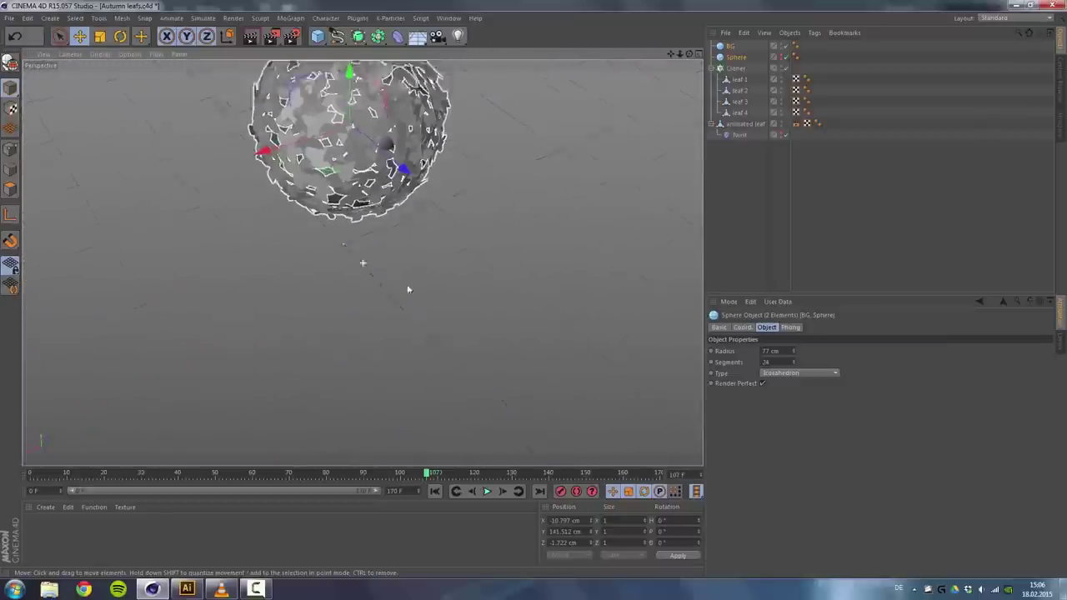
pyautogui.keyDown('alt'); pyautogui.moveTo(407, 289); pyautogui.dragTo(342, 297); pyautogui.keyUp('alt')
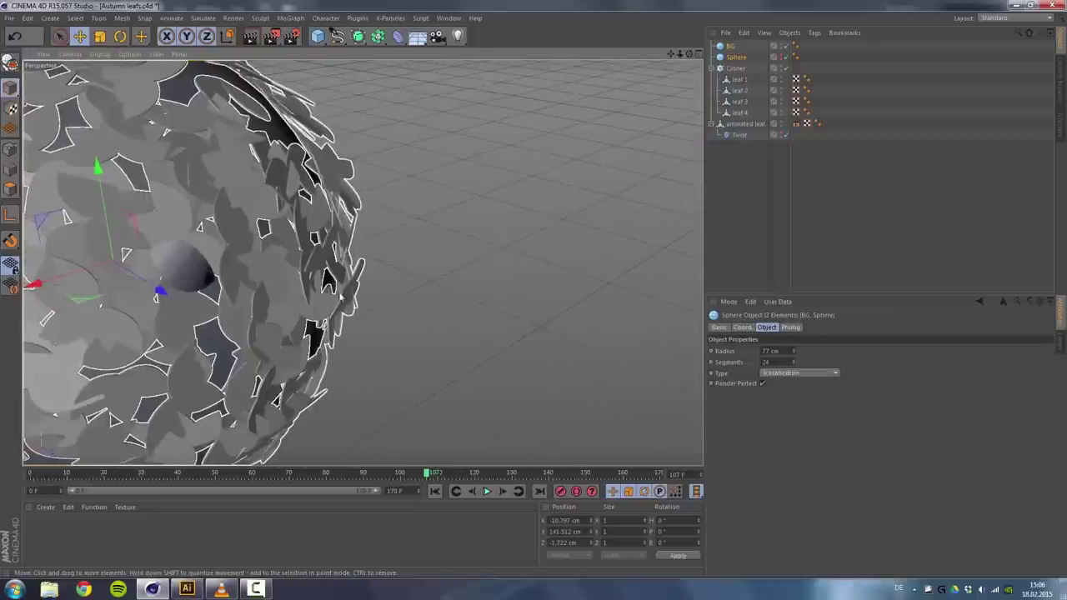
pyautogui.keyDown('alt'); pyautogui.moveTo(340, 297); pyautogui.dragTo(500, 280, button='middle'); pyautogui.keyUp('alt')
pyautogui.keyDown('alt'); pyautogui.moveTo(401, 284); pyautogui.dragTo(359, 283, button='right'); pyautogui.keyUp('alt')
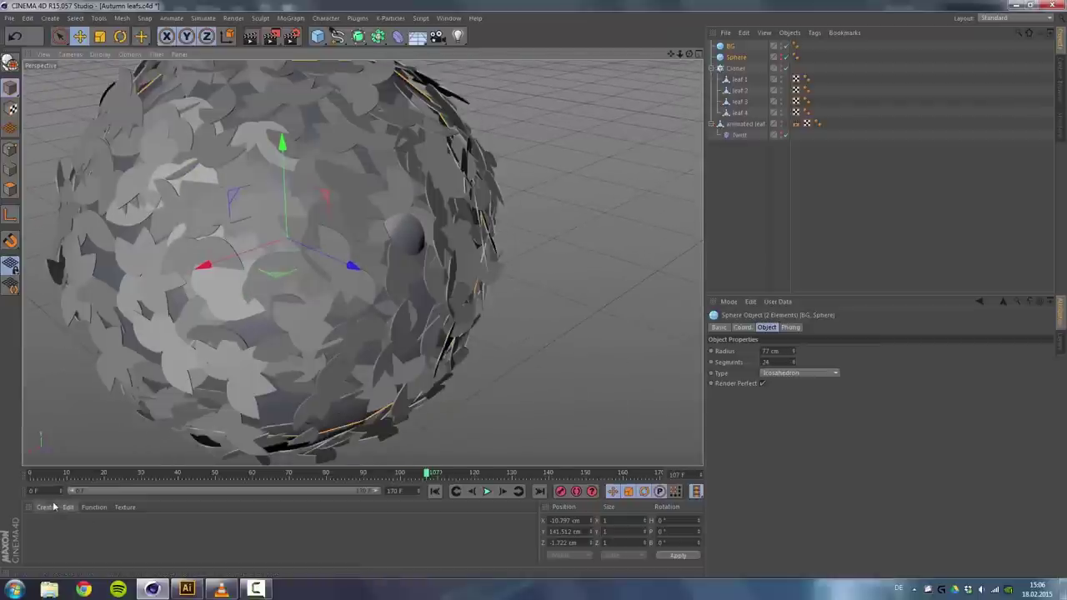
# Load the Autumn materials file into the scene and leave all materials and objects deselected.
pyautogui.click(45, 507)
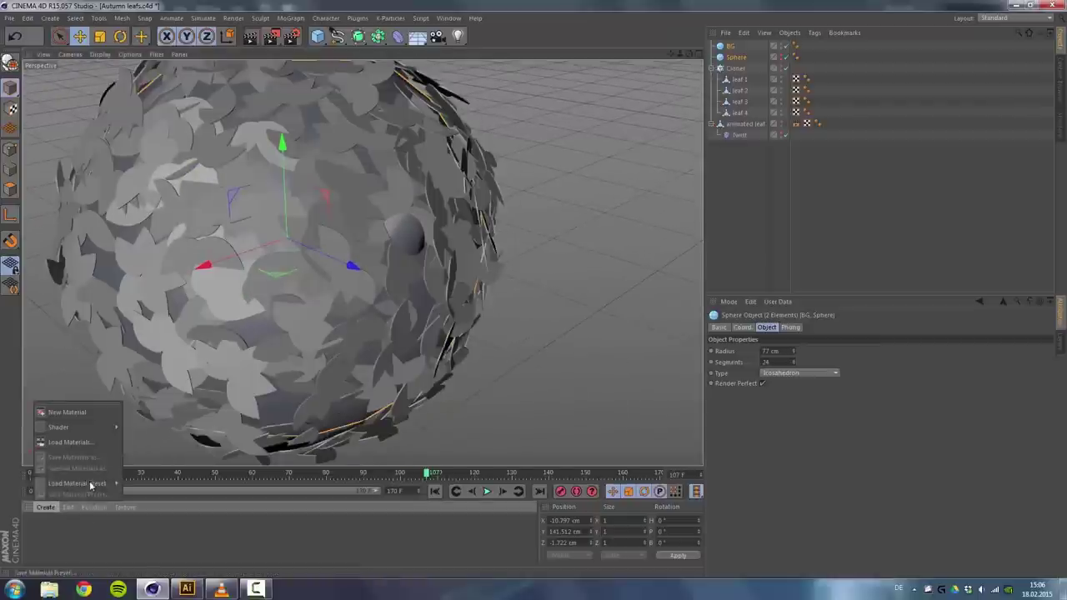
pyautogui.click(108, 443)
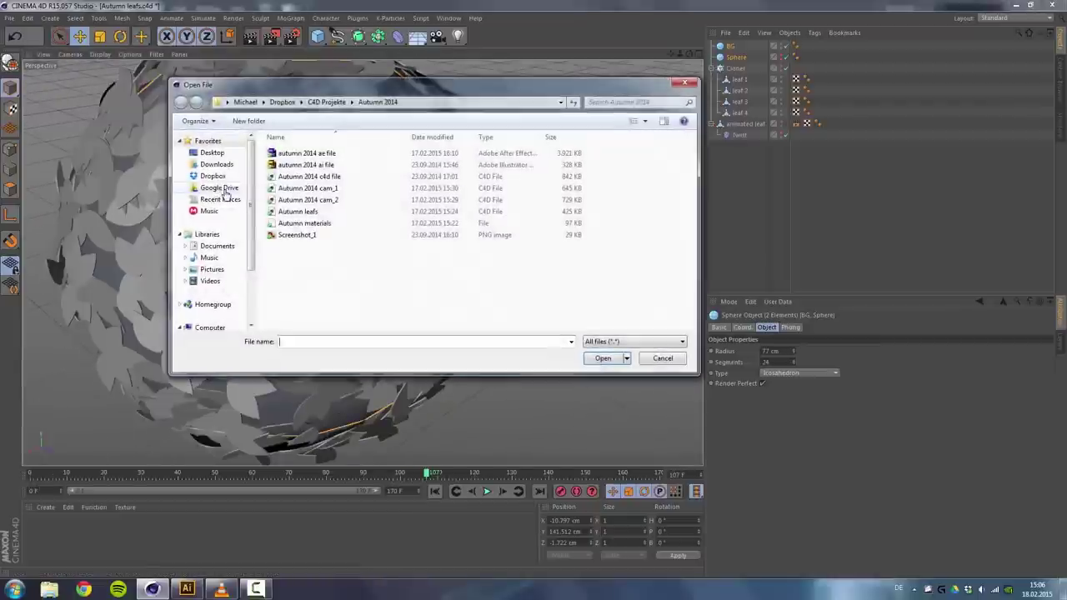
pyautogui.click(305, 224)
pyautogui.doubleClick(305, 224)
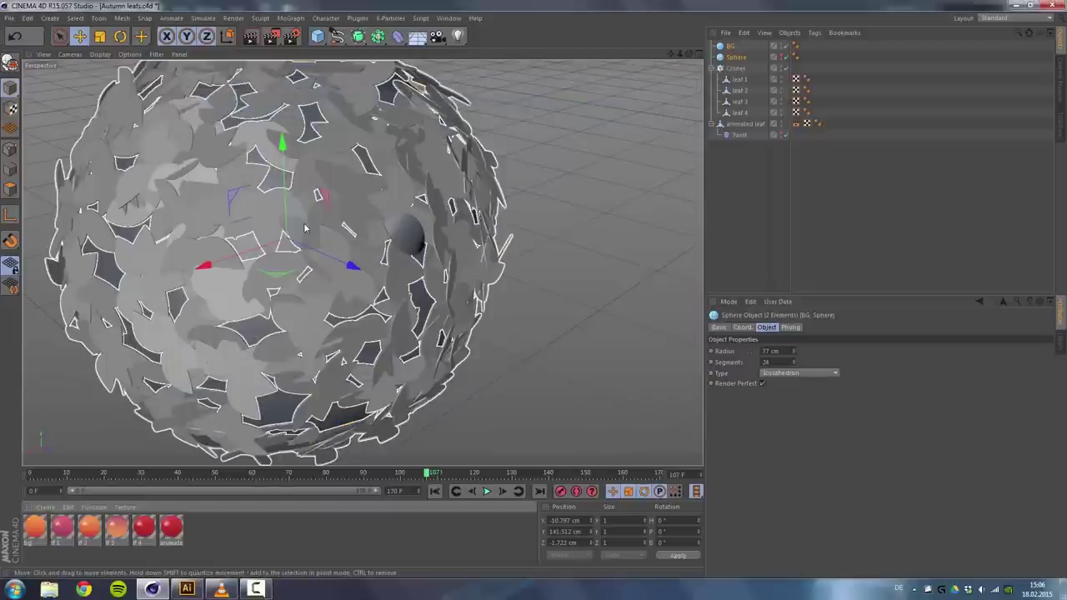
pyautogui.moveTo(46, 537); pyautogui.dragTo(192, 527)
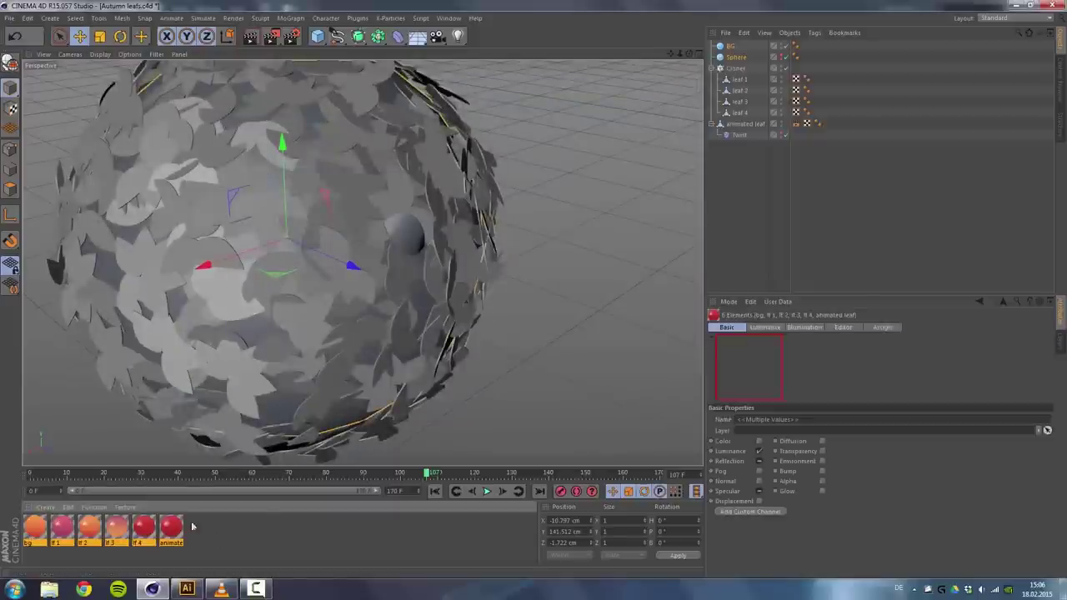
pyautogui.click(254, 525)
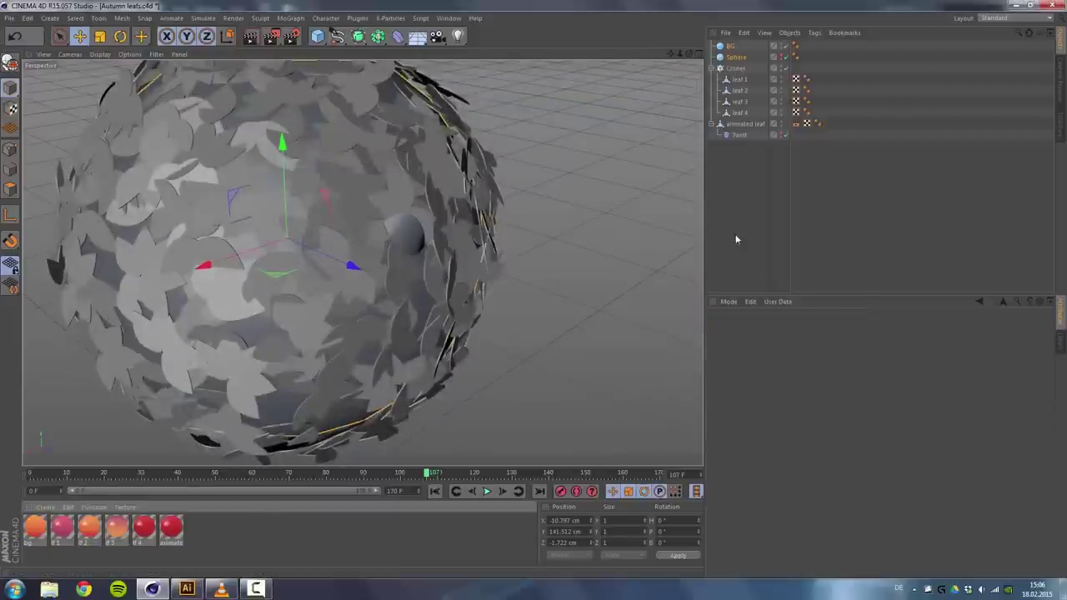
pyautogui.click(734, 239)
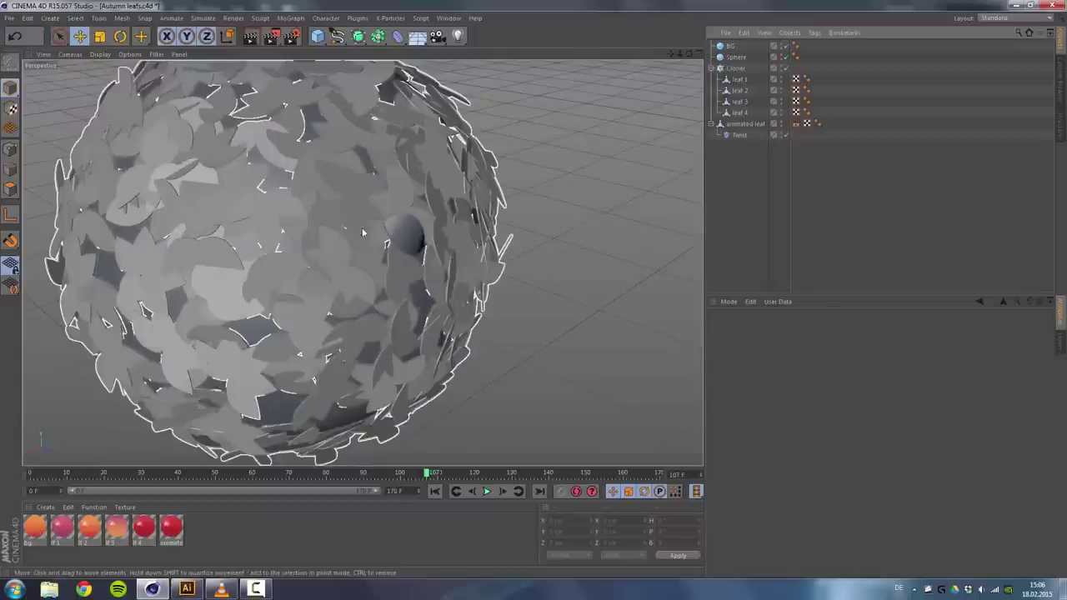
# Apply the bg material to the BG sphere and set its texture projection to Flat.
pyautogui.click(35, 527)
pyautogui.moveTo(746, 150); pyautogui.dragTo(729, 46)
pyautogui.scroll(-2, 433, 208)
pyautogui.click(807, 47)
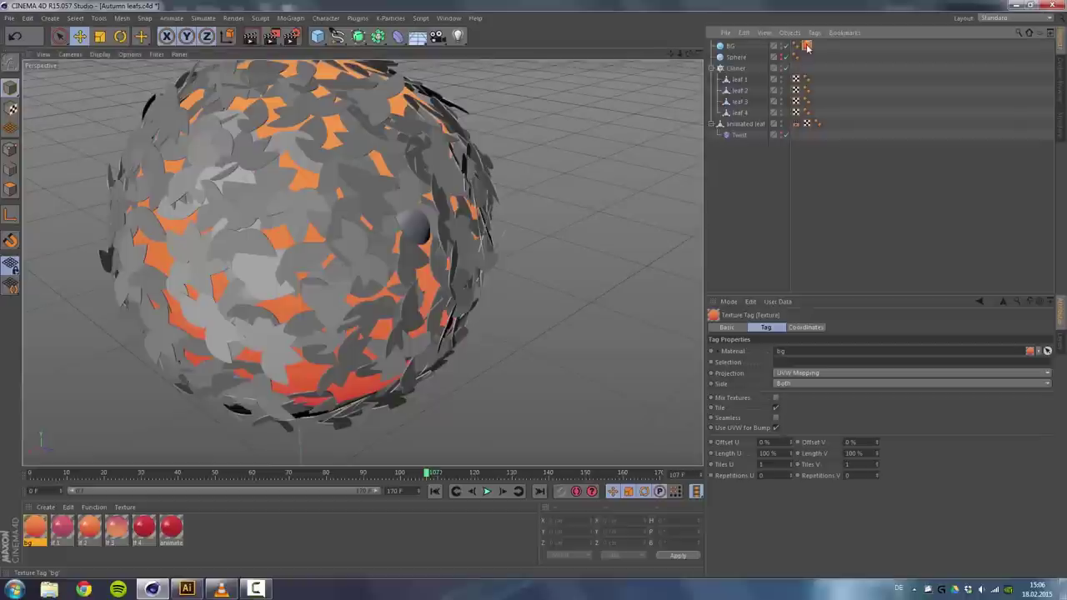
pyautogui.click(801, 373)
pyautogui.click(811, 409)
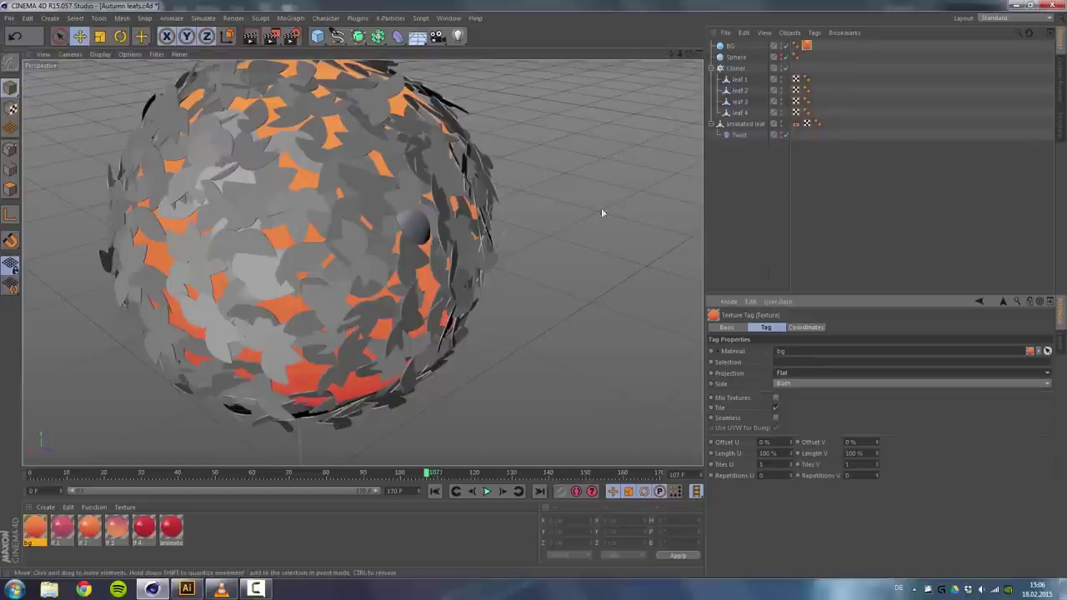
# Apply the materials lf 1 to lf 4 to the matching objects leaf 1 to leaf 4.
pyautogui.click(740, 80)
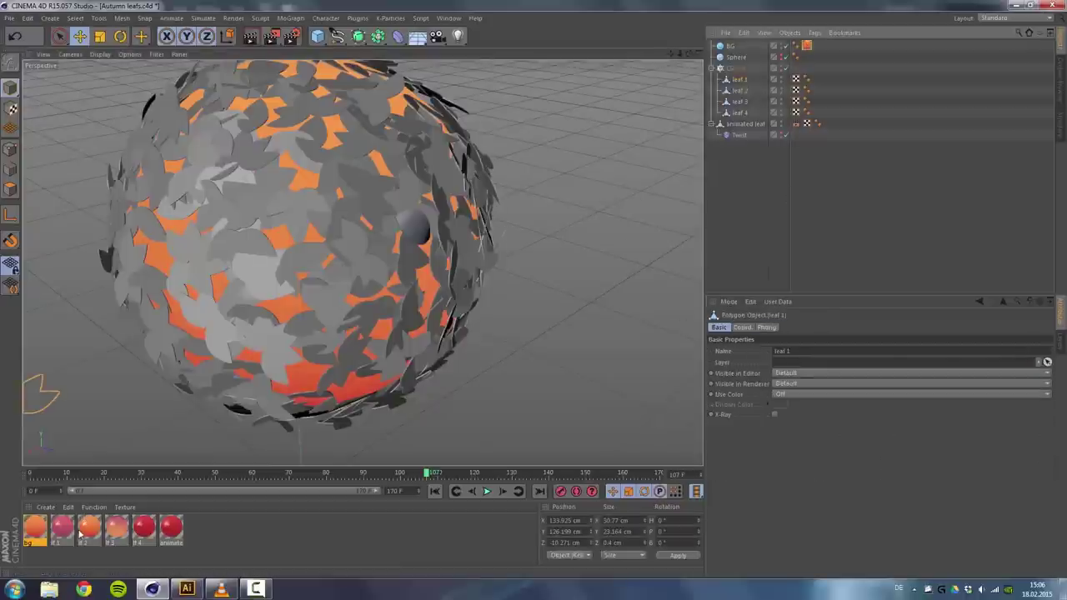
pyautogui.moveTo(740, 86); pyautogui.dragTo(740, 90)
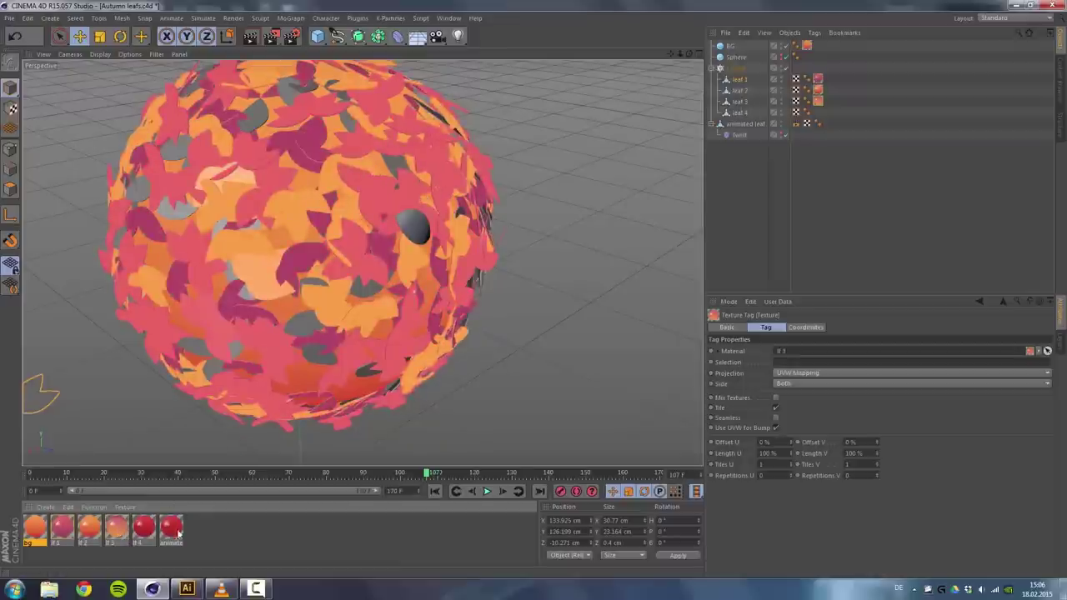
pyautogui.moveTo(793, 109); pyautogui.dragTo(740, 114)
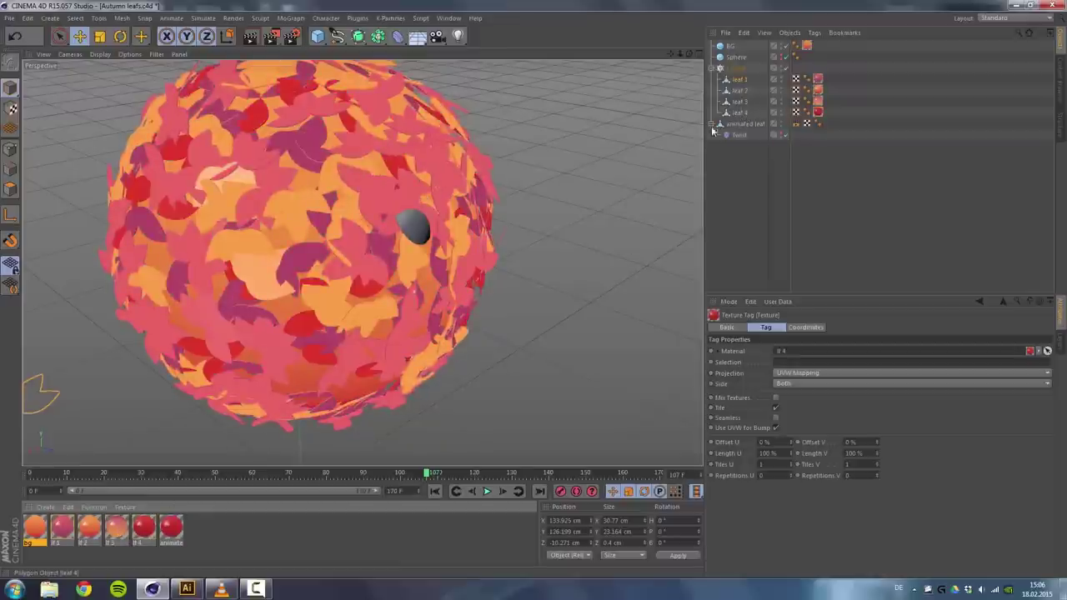
# Review the Color, Luminance, Reflection and Specular channels of the animated leaf material in the Material Editor, then close it.
pyautogui.doubleClick(171, 525)
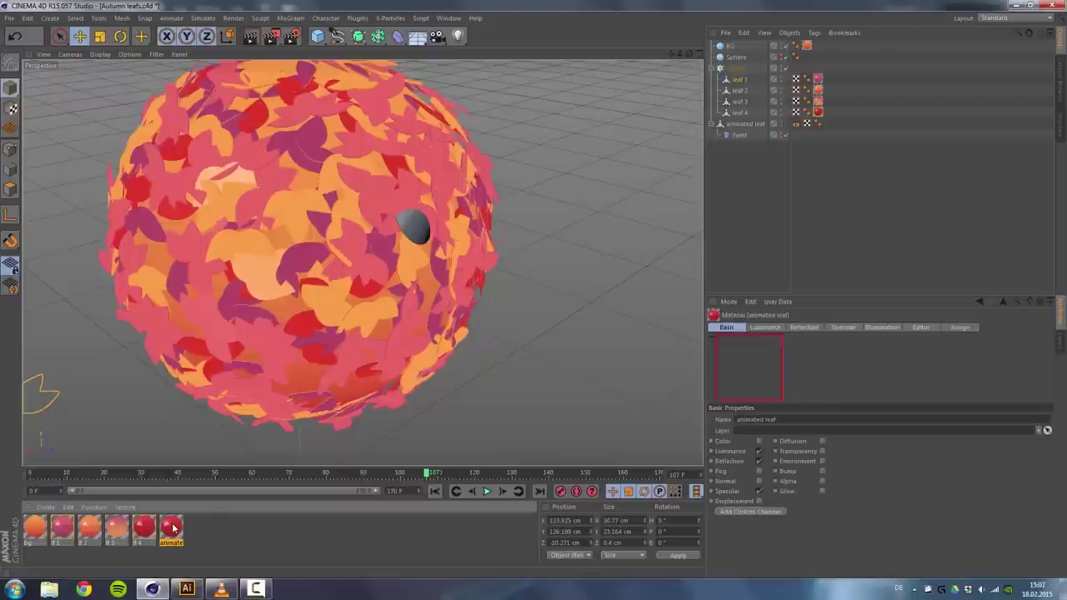
pyautogui.moveTo(392, 122); pyautogui.dragTo(475, 131)
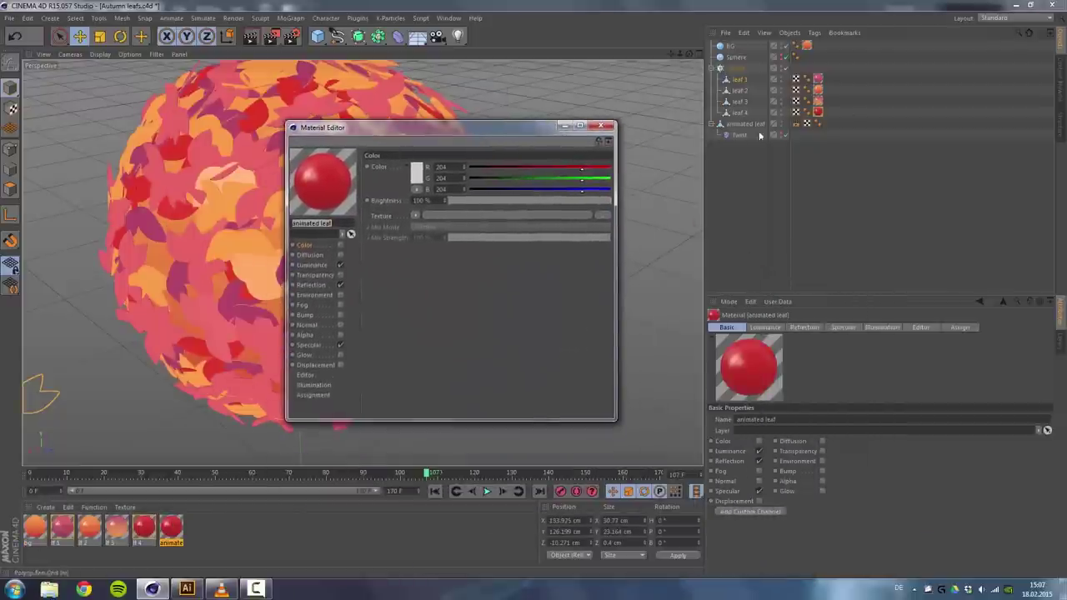
pyautogui.click(314, 265)
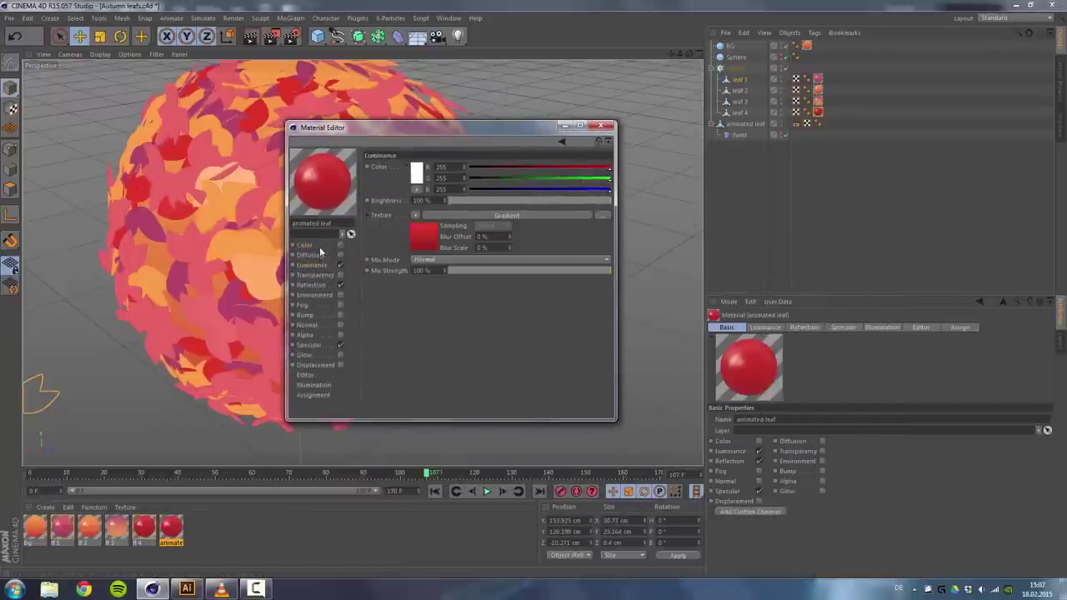
pyautogui.click(308, 245)
pyautogui.click(313, 265)
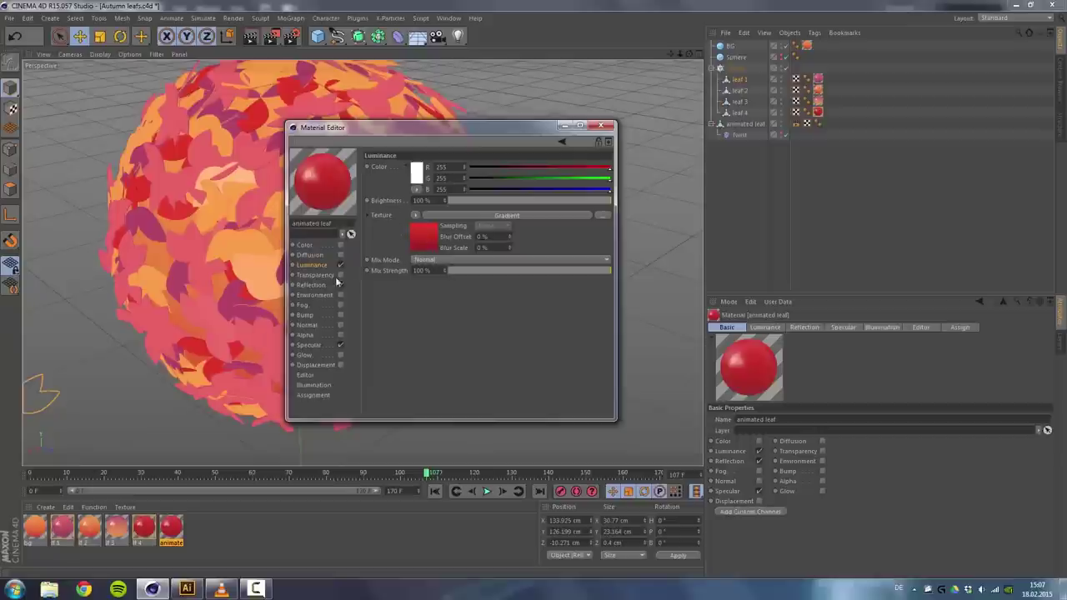
pyautogui.click(310, 285)
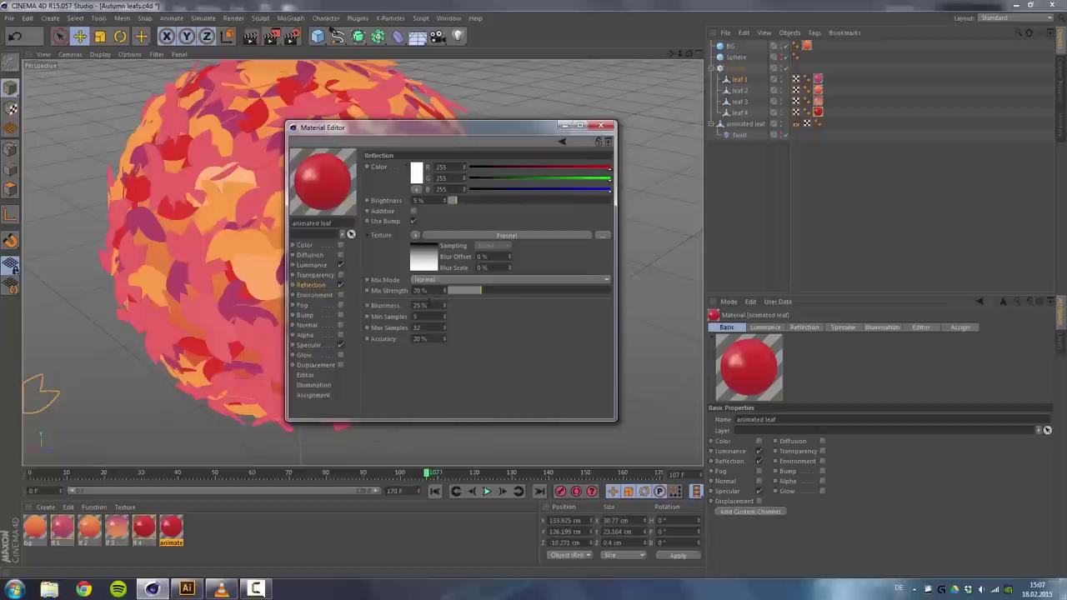
pyautogui.click(310, 345)
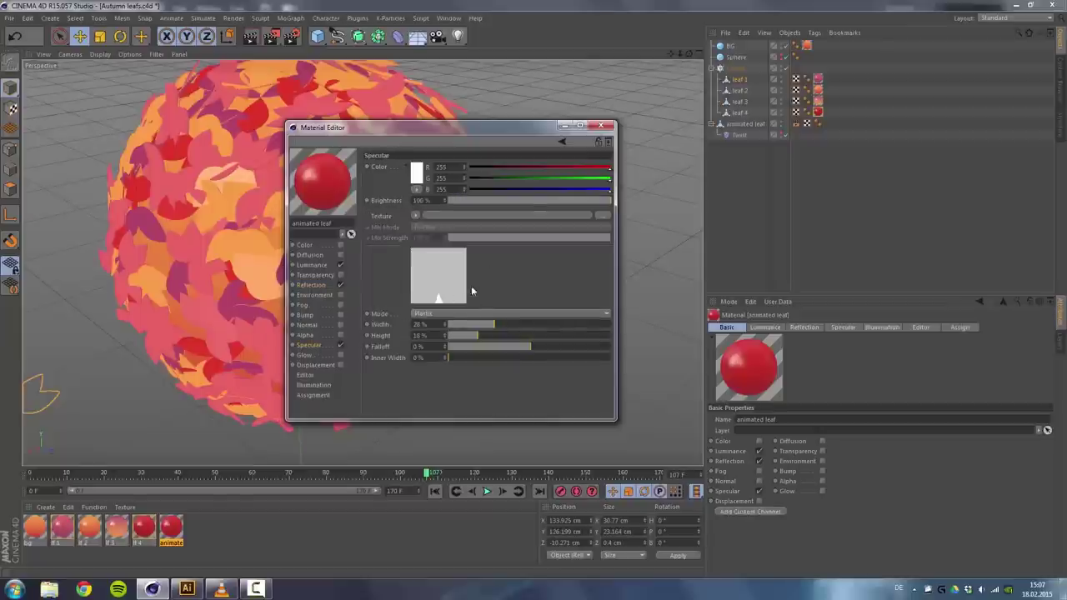
pyautogui.click(602, 125)
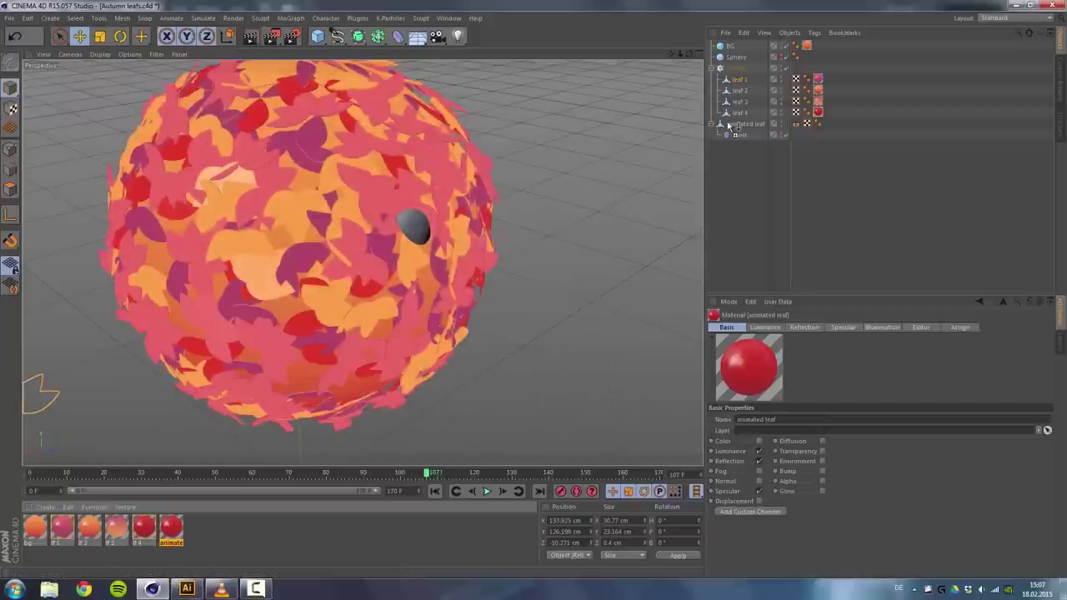
# Apply the animated leaf material to the animated leaf object.
pyautogui.moveTo(737, 127); pyautogui.dragTo(739, 125)
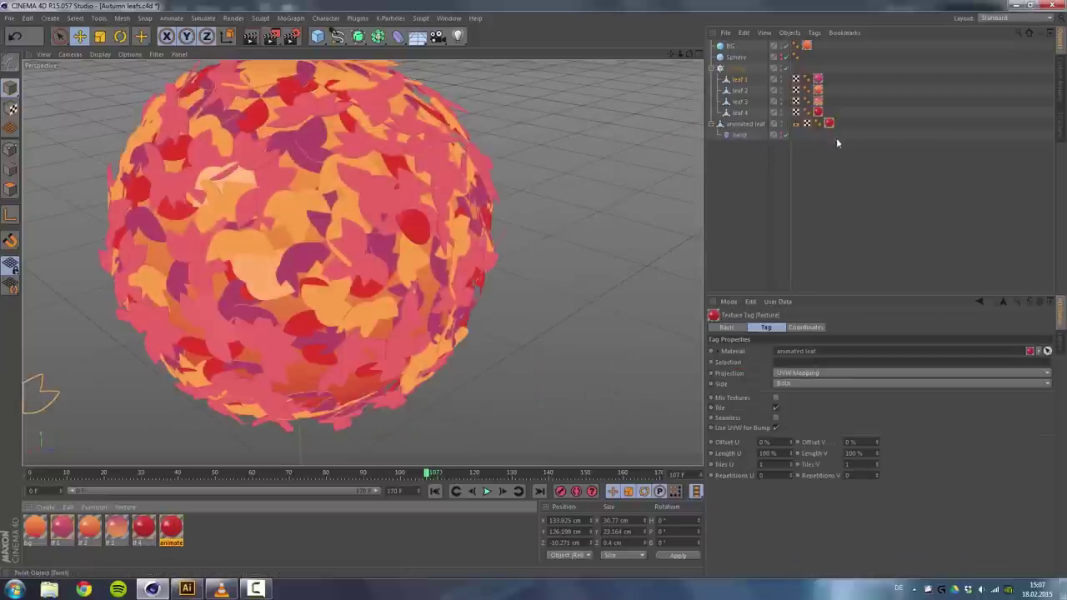
pyautogui.click(836, 111)
pyautogui.click(819, 79)
pyautogui.moveTo(819, 67); pyautogui.dragTo(834, 124)
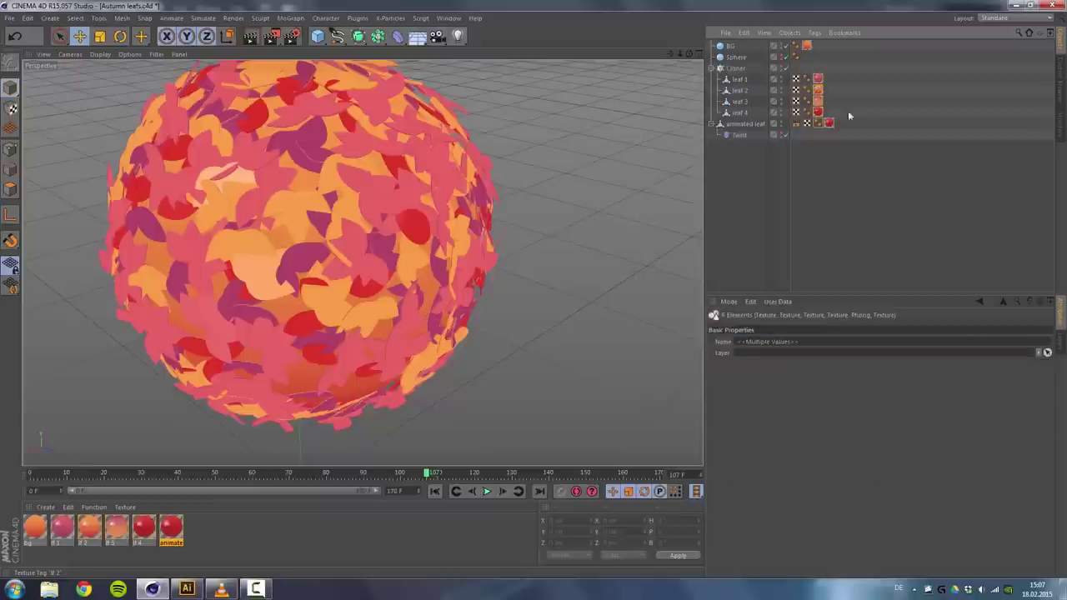
pyautogui.click(848, 110)
# Set the texture projection to Flat for the animated leaf and leaf 1 to leaf 4 texture tags together, then deselect them.
pyautogui.click(829, 123)
pyautogui.keyDown('shift'); pyautogui.click(819, 112); pyautogui.keyUp('shift')
pyautogui.keyDown('shift'); pyautogui.click(819, 101); pyautogui.keyUp('shift')
pyautogui.keyDown('shift'); pyautogui.click(818, 90); pyautogui.keyUp('shift')
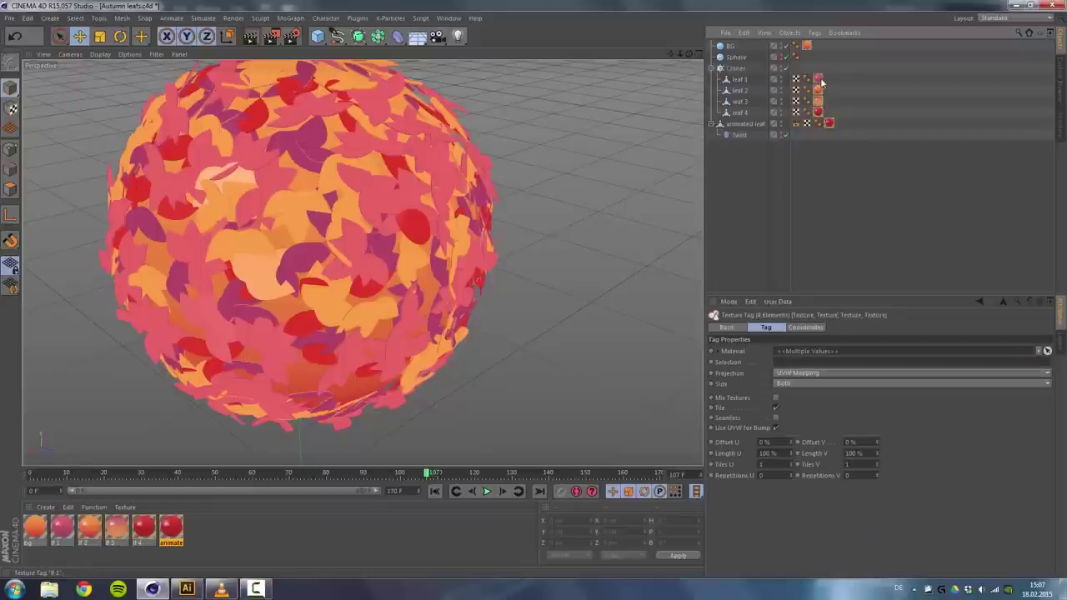
pyautogui.keyDown('shift'); pyautogui.click(818, 78); pyautogui.keyUp('shift')
pyautogui.click(800, 374)
pyautogui.click(786, 405)
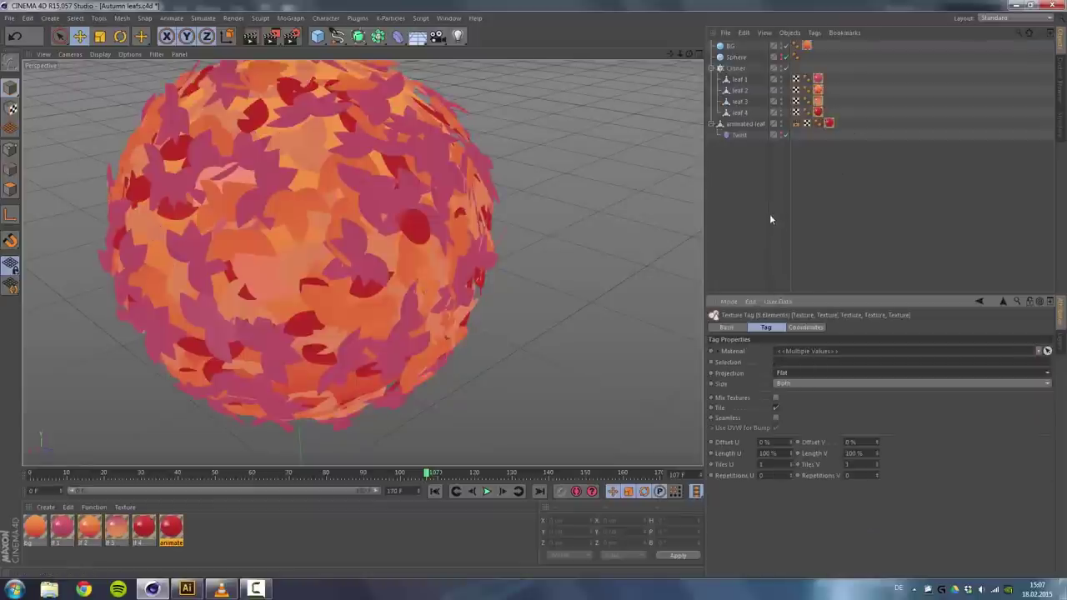
pyautogui.click(769, 215)
# Inspect the textured leaf sphere and review the Output and Global Illumination render settings, then close them.
pyautogui.keyDown('alt'); pyautogui.moveTo(391, 224); pyautogui.dragTo(476, 240); pyautogui.keyUp('alt')
pyautogui.scroll(-3, 479, 193)
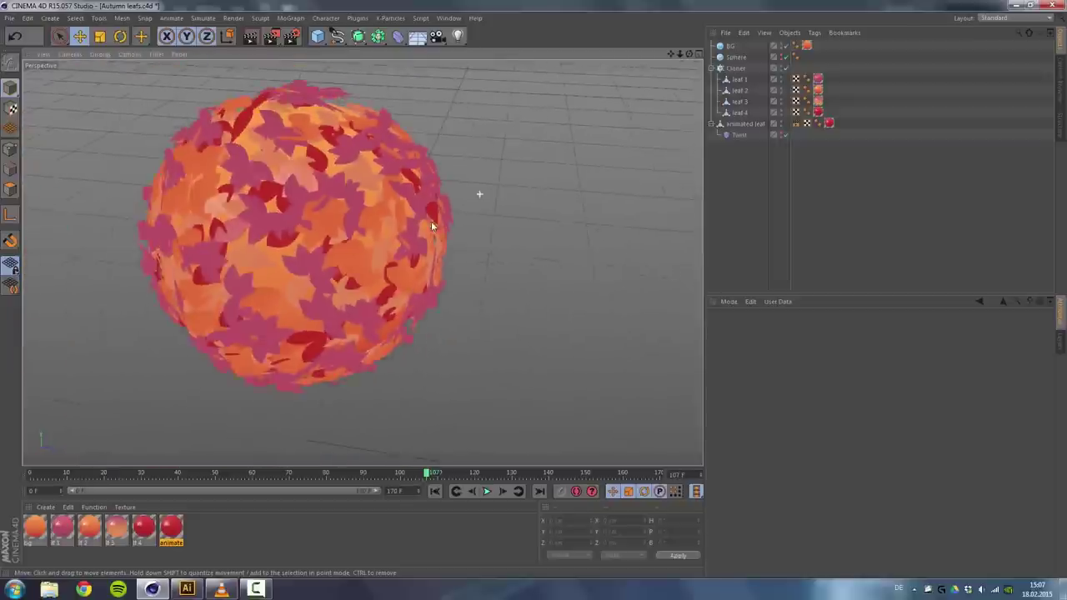
pyautogui.keyDown('alt'); pyautogui.moveTo(363, 262); pyautogui.dragTo(392, 196); pyautogui.keyUp('alt')
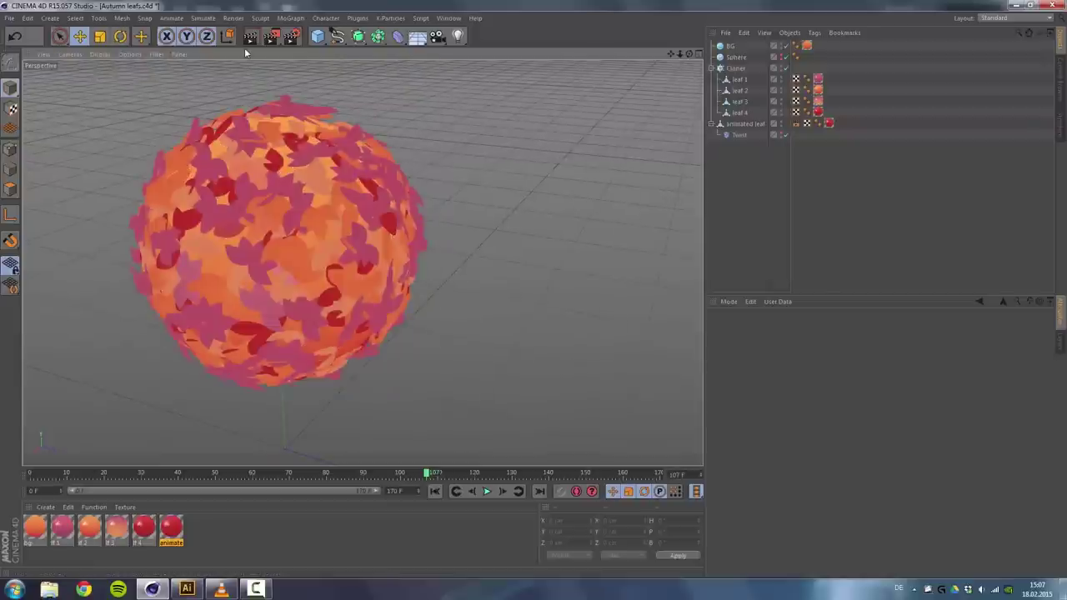
pyautogui.click(291, 36)
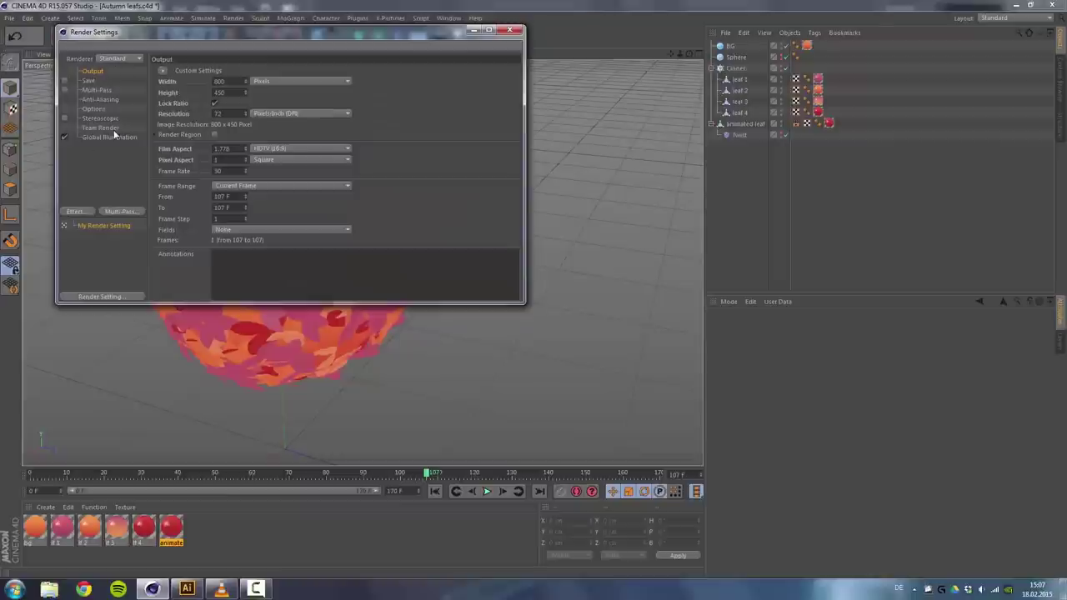
pyautogui.click(111, 137)
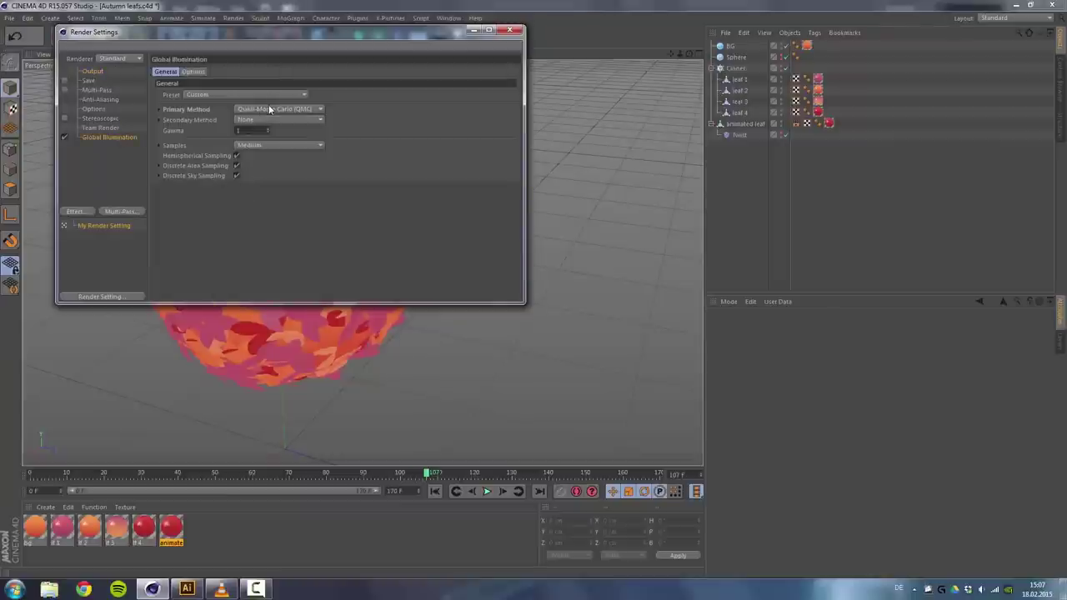
pyautogui.moveTo(283, 42); pyautogui.dragTo(381, 171)
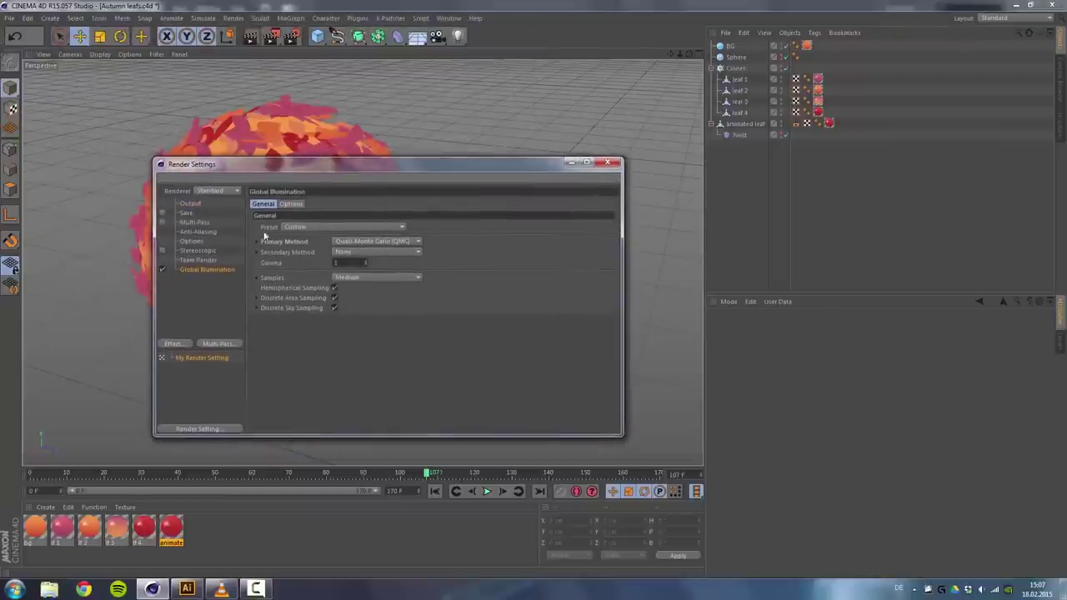
pyautogui.click(608, 162)
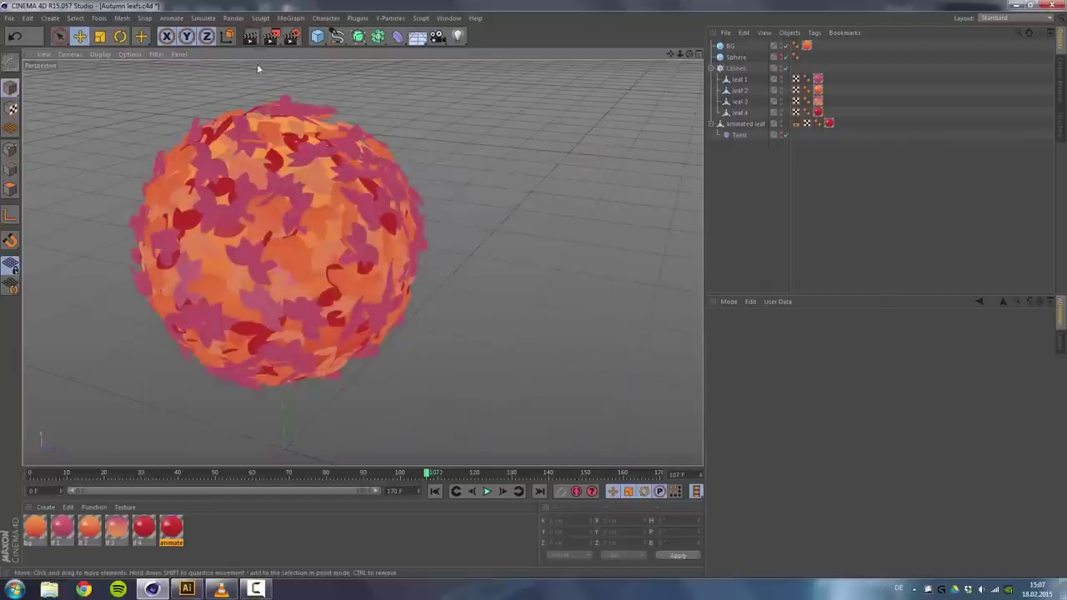
pyautogui.moveTo(315, 43); pyautogui.dragTo(243, 56)
pyautogui.click(290, 36)
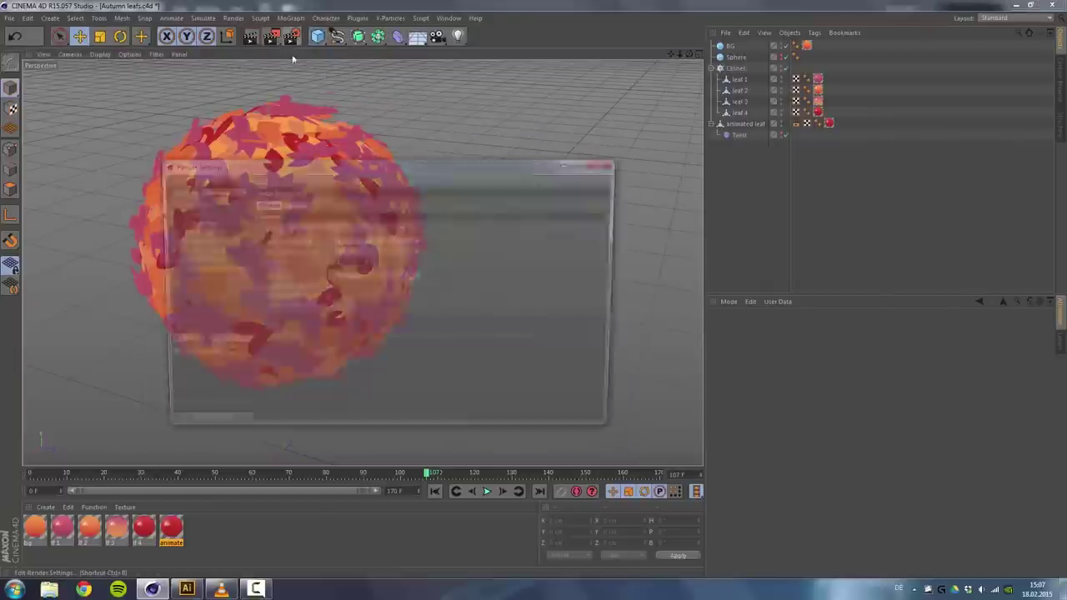
pyautogui.click(611, 163)
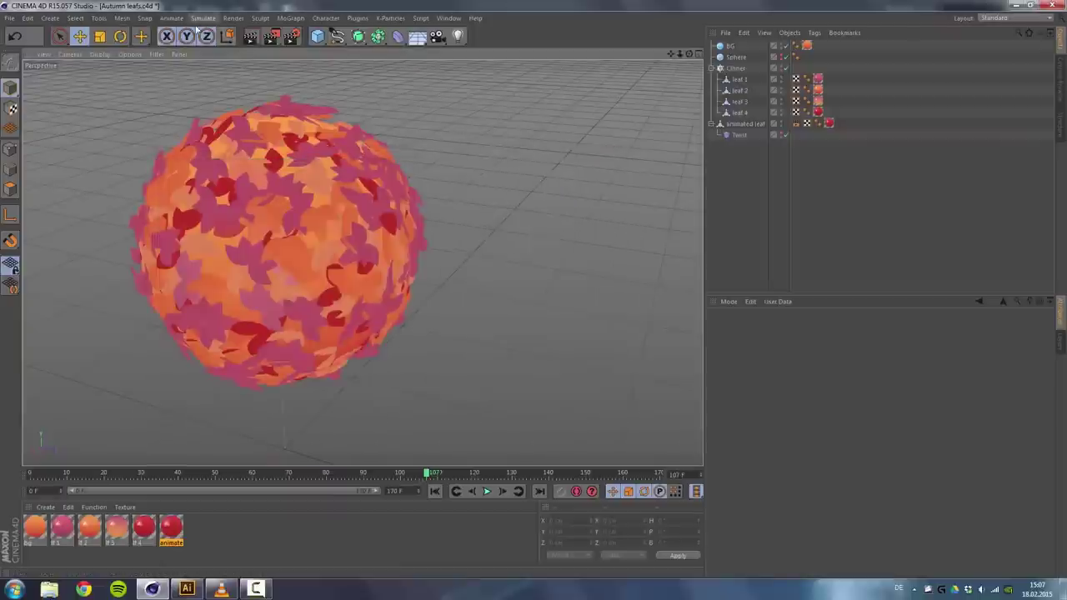
# Open the Content Browser and load HDRStudioRig.c4d from the favorite GSG_HDRI_Studio_Pack folder into the scene.
pyautogui.click(293, 19)
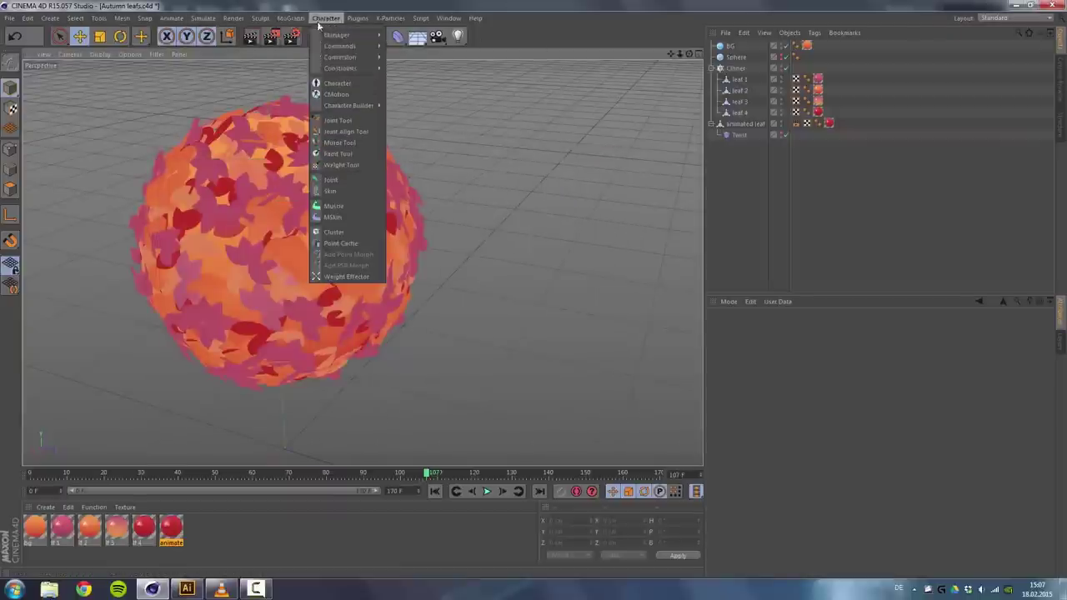
pyautogui.moveTo(85, 23)
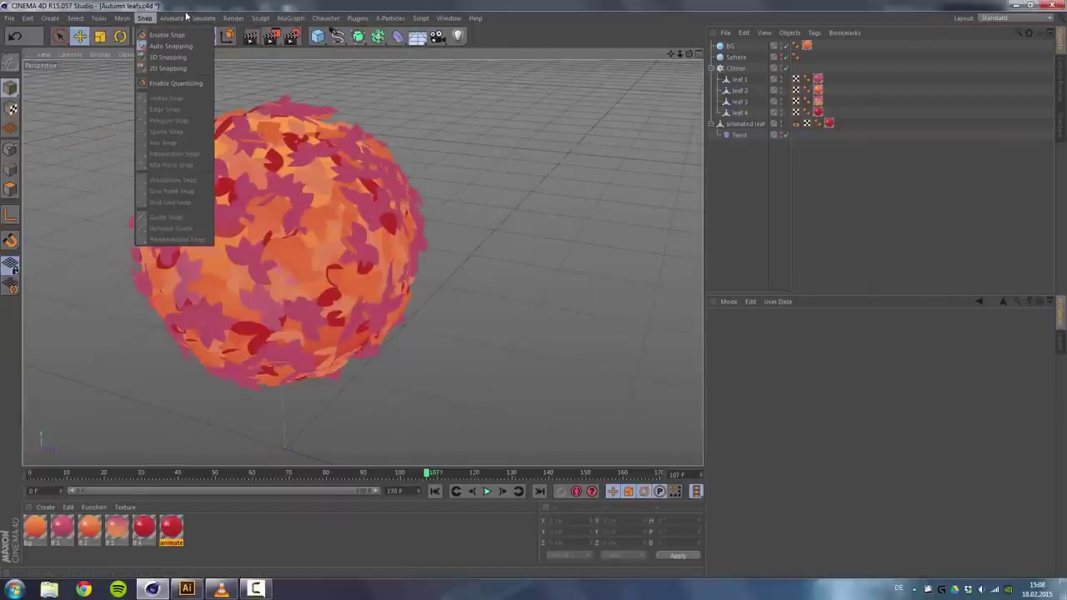
pyautogui.moveTo(454, 21)
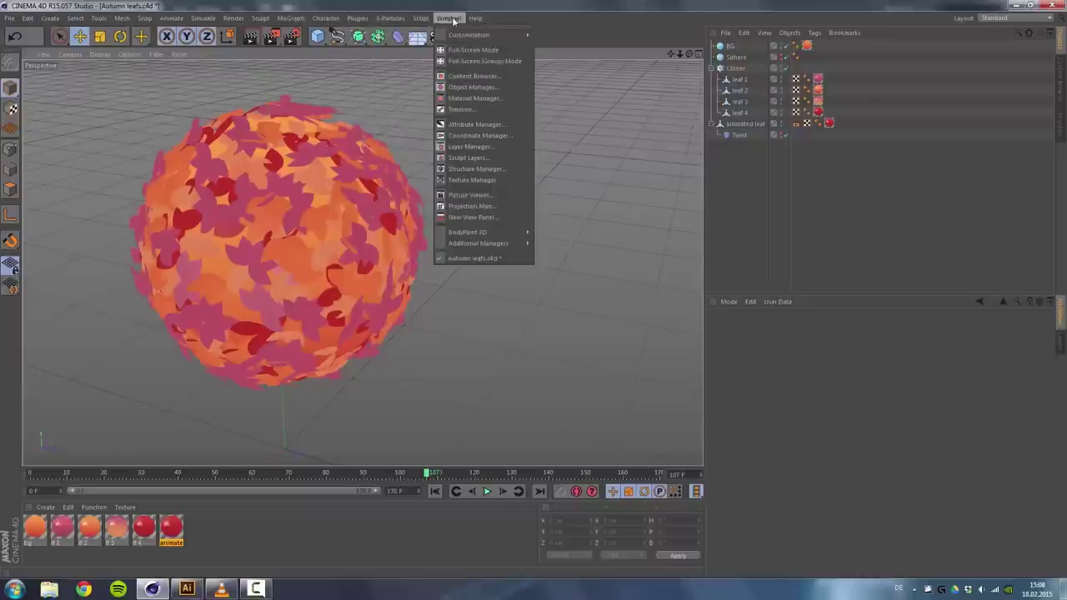
pyautogui.click(477, 75)
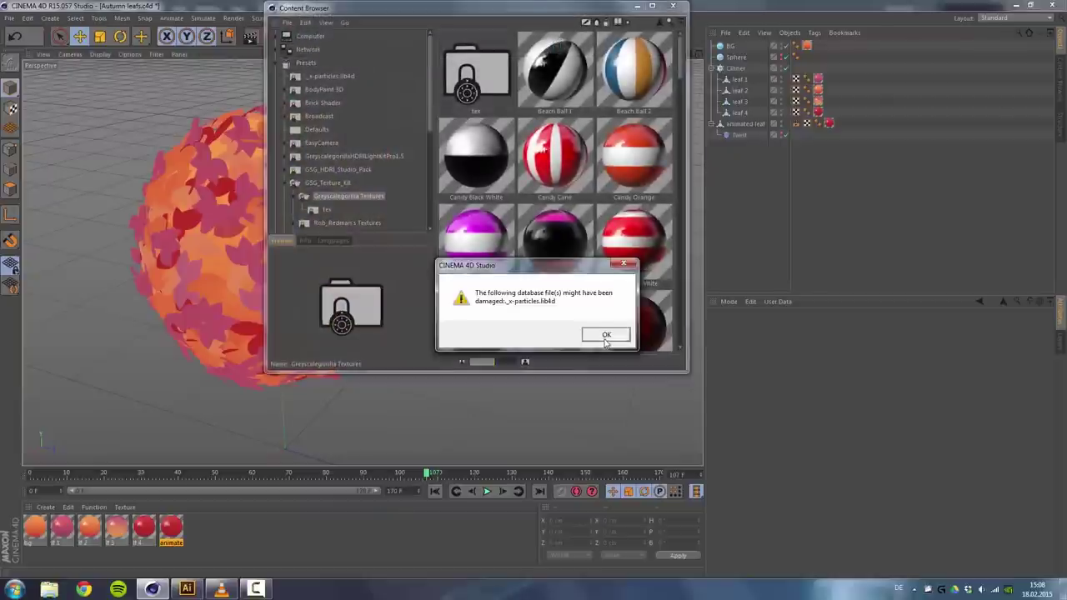
pyautogui.click(605, 335)
pyautogui.click(665, 25)
pyautogui.click(664, 25)
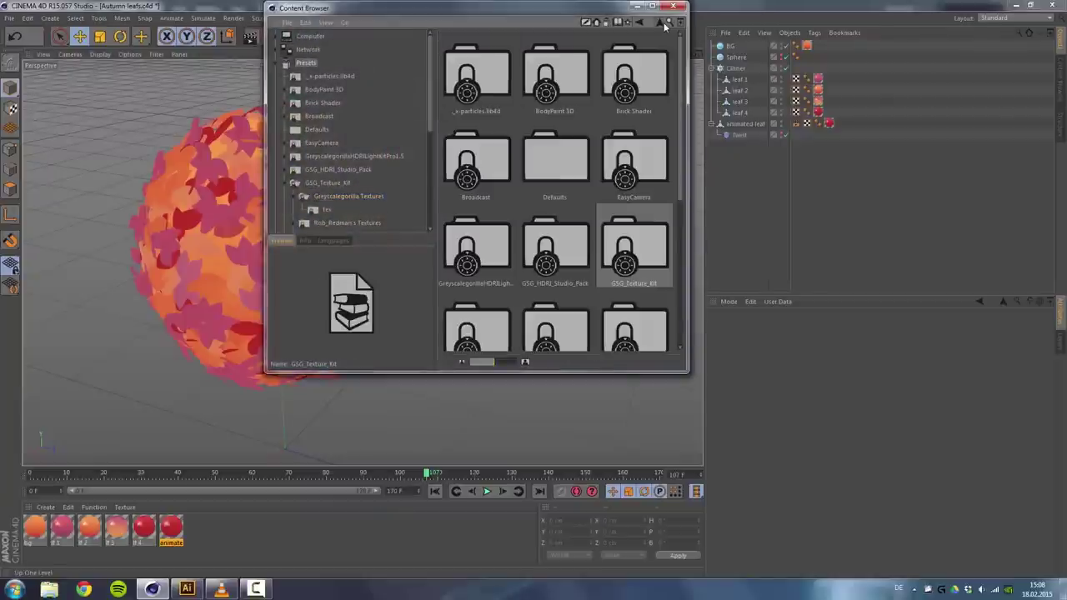
pyautogui.click(629, 21)
pyautogui.doubleClick(550, 81)
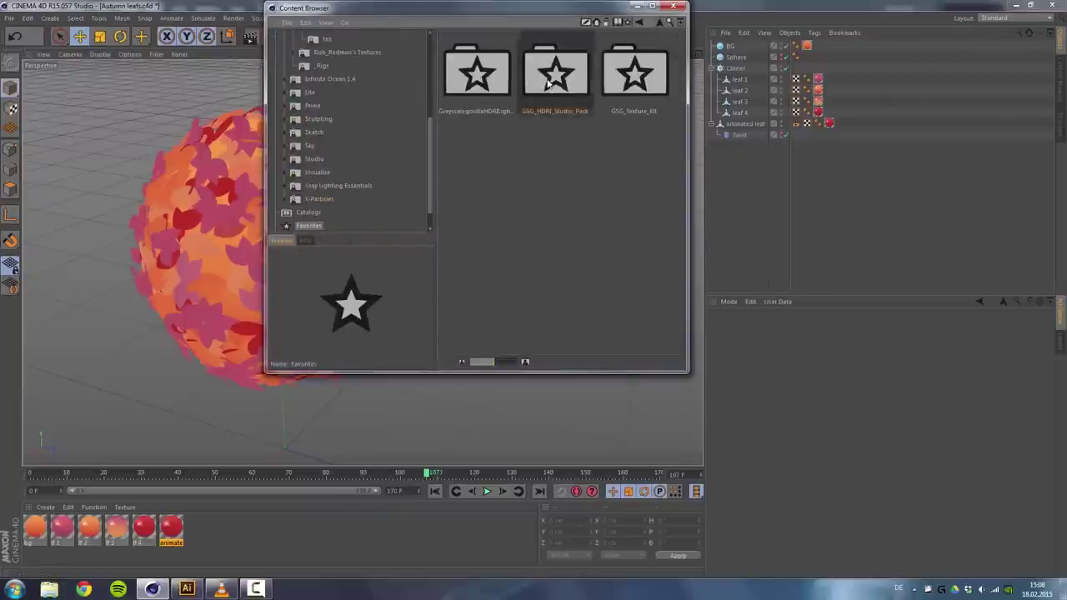
pyautogui.doubleClick(621, 250)
# Assign ThreeSoftboxesStudio1.hdr from the 1. Studios folder as the rig's HDR file and close the Content Browser.
pyautogui.click(476, 79)
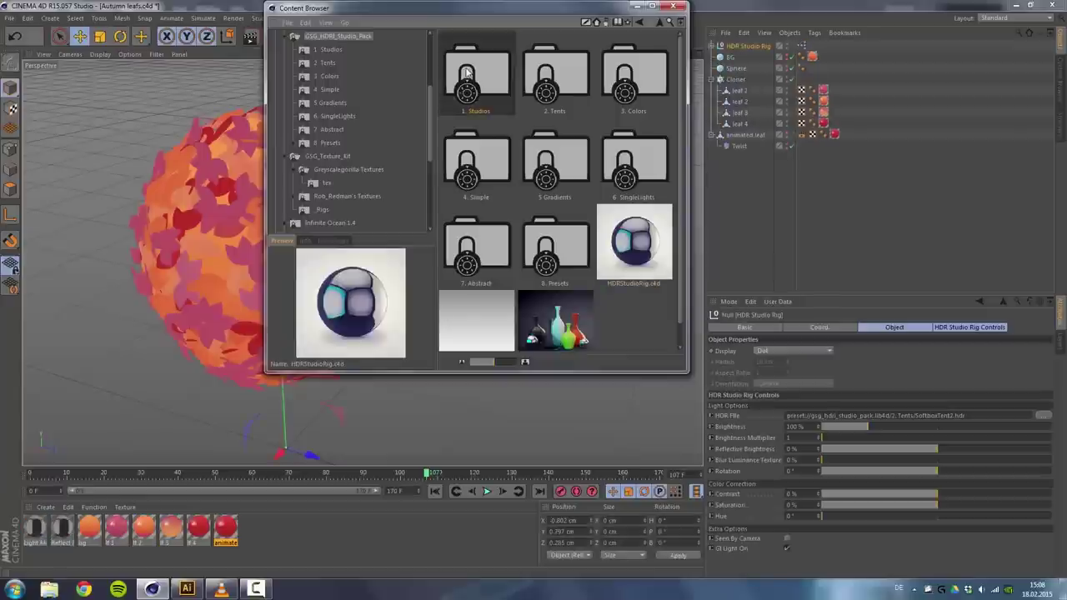
pyautogui.doubleClick(492, 80)
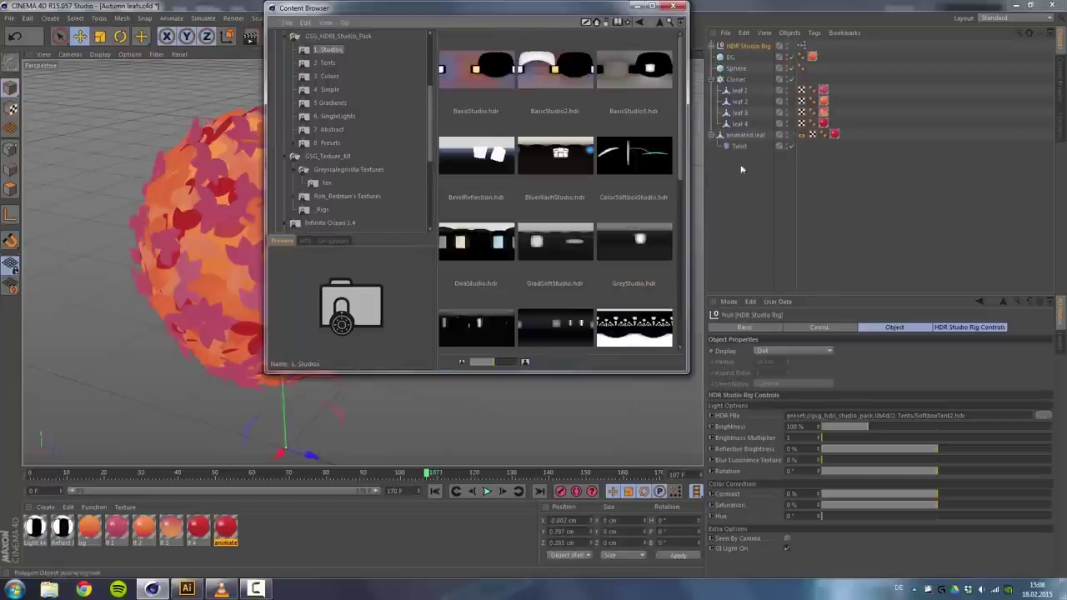
pyautogui.moveTo(350, 7); pyautogui.dragTo(304, 114)
pyautogui.click(458, 35)
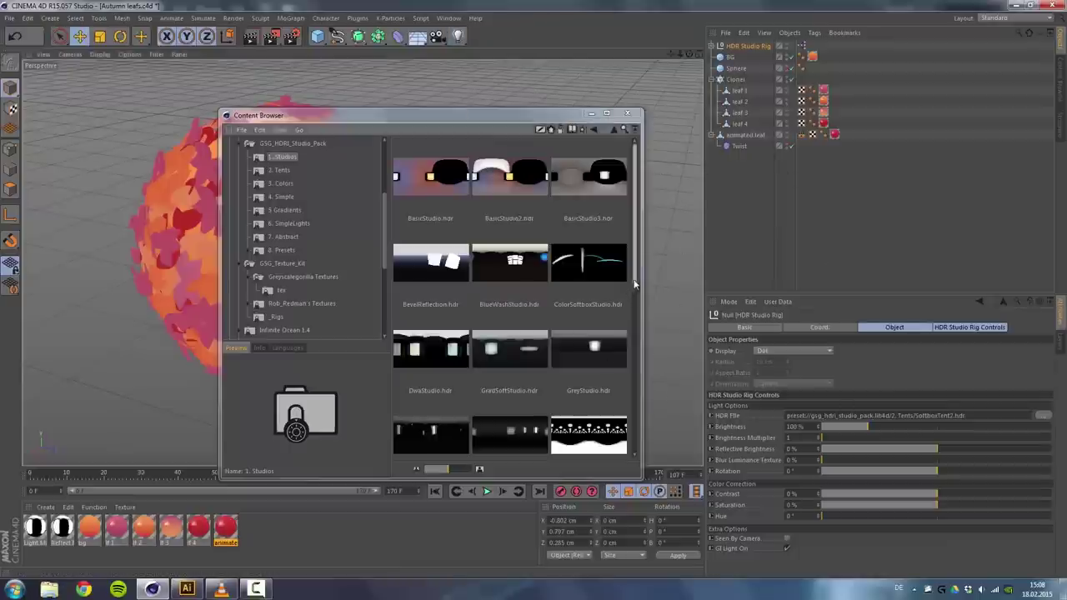
pyautogui.moveTo(631, 318); pyautogui.dragTo(620, 442)
pyautogui.click(534, 340)
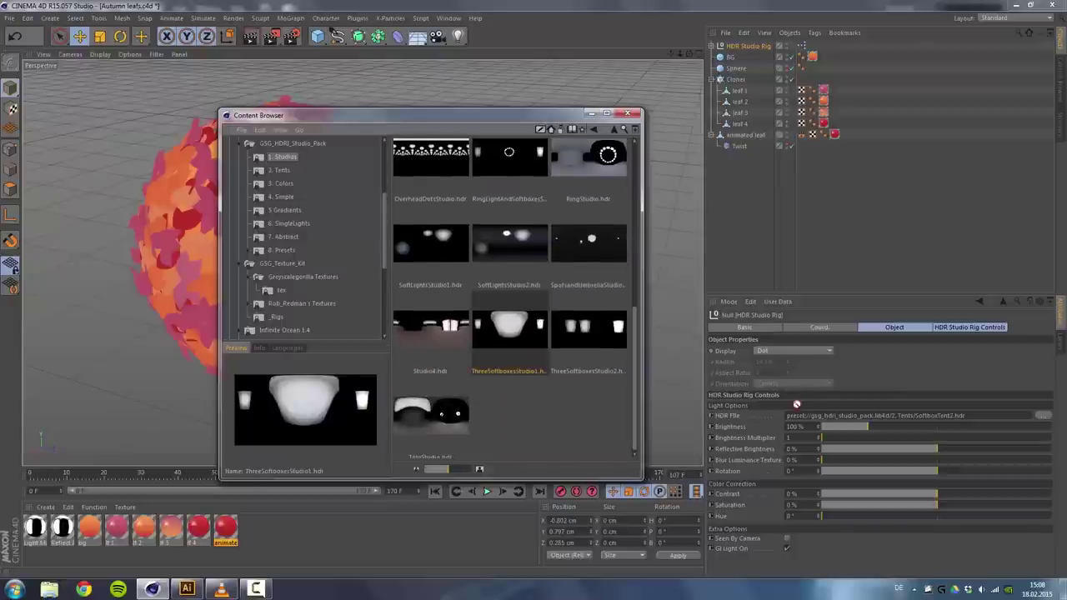
pyautogui.click(639, 114)
pyautogui.click(780, 235)
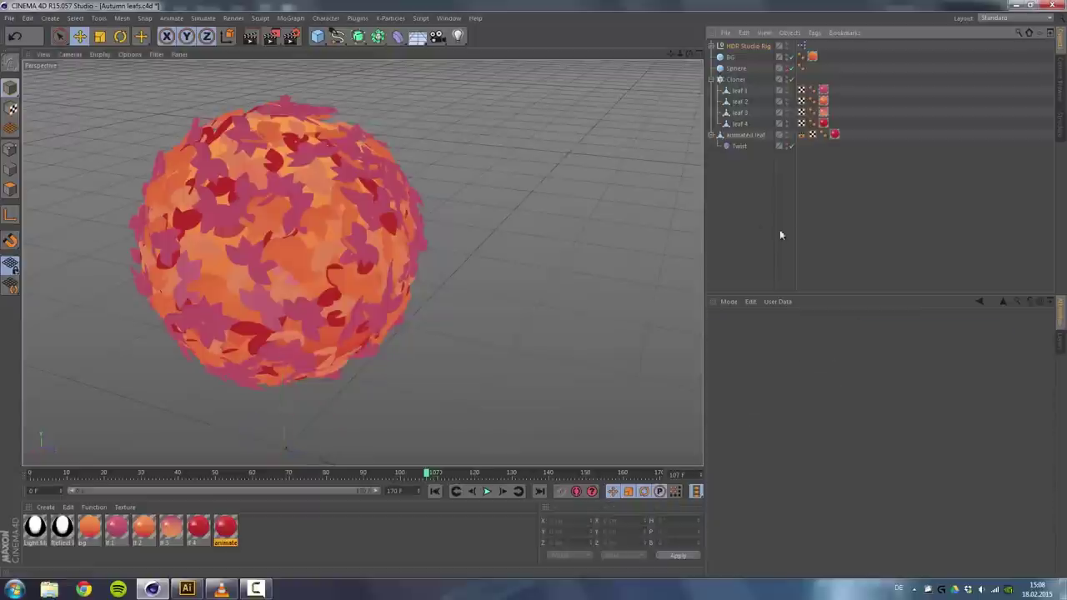
# Select the HDR Studio Rig and render the perspective view to check its lighting on the leaf sphere.
pyautogui.click(754, 45)
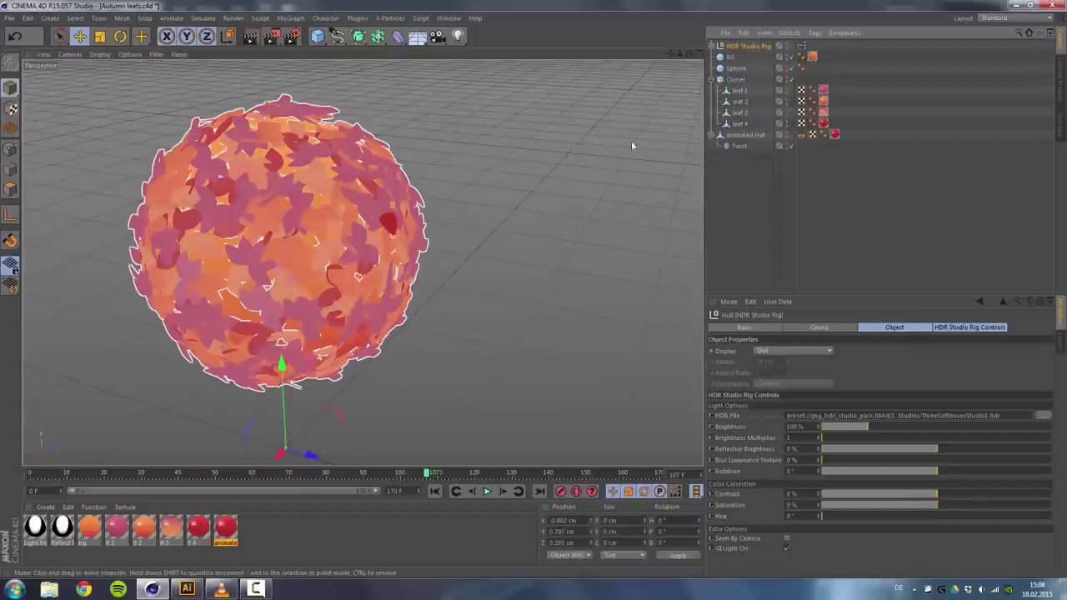
pyautogui.scroll(2, 376, 192)
pyautogui.click(250, 36)
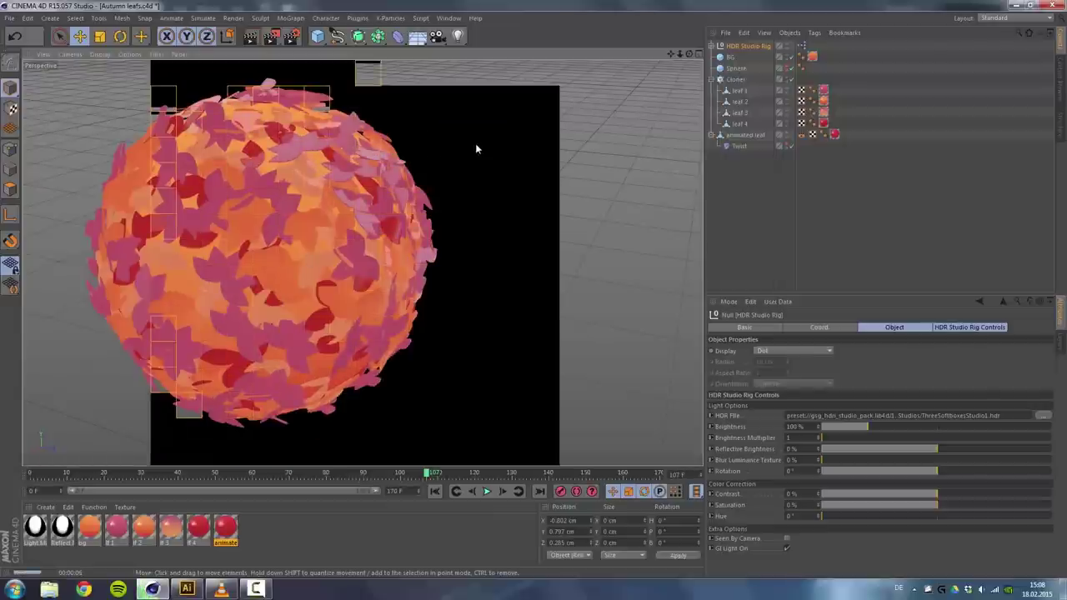
pyautogui.keyDown('alt'); pyautogui.moveTo(362, 221); pyautogui.dragTo(472, 155, button='right'); pyautogui.keyUp('alt')
pyautogui.keyDown('alt'); pyautogui.moveTo(472, 155); pyautogui.dragTo(455, 203, button='middle'); pyautogui.keyUp('alt')
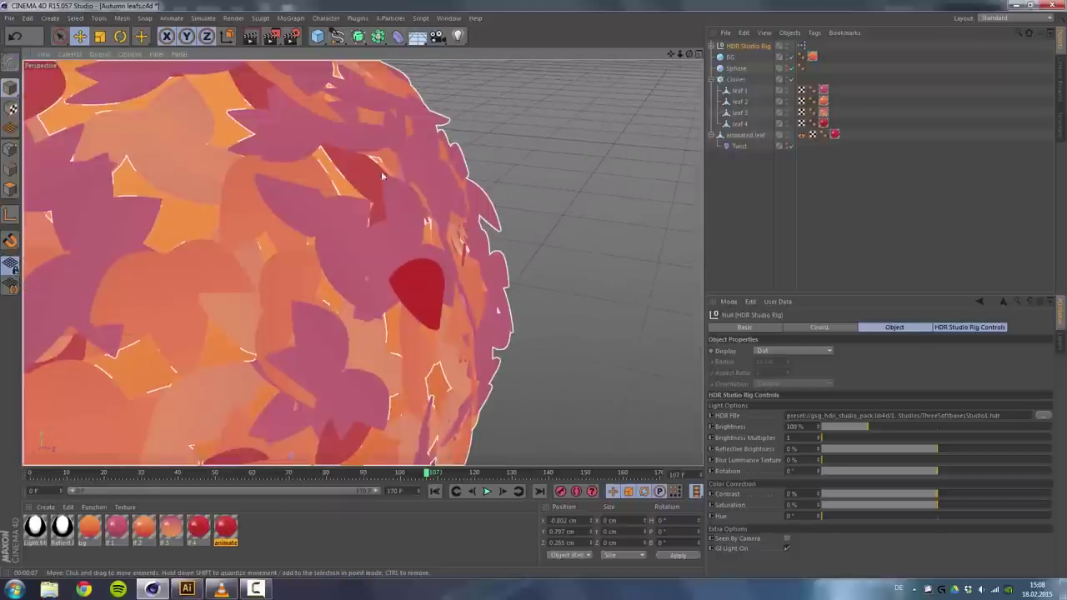
# Add a plane to the scene and set its width and height segments to 1.
pyautogui.scroll(-6, 482, 182)
pyautogui.keyDown('alt'); pyautogui.moveTo(500, 252); pyautogui.dragTo(464, 241); pyautogui.keyUp('alt')
pyautogui.moveTo(317, 36); pyautogui.dragTo(421, 92)
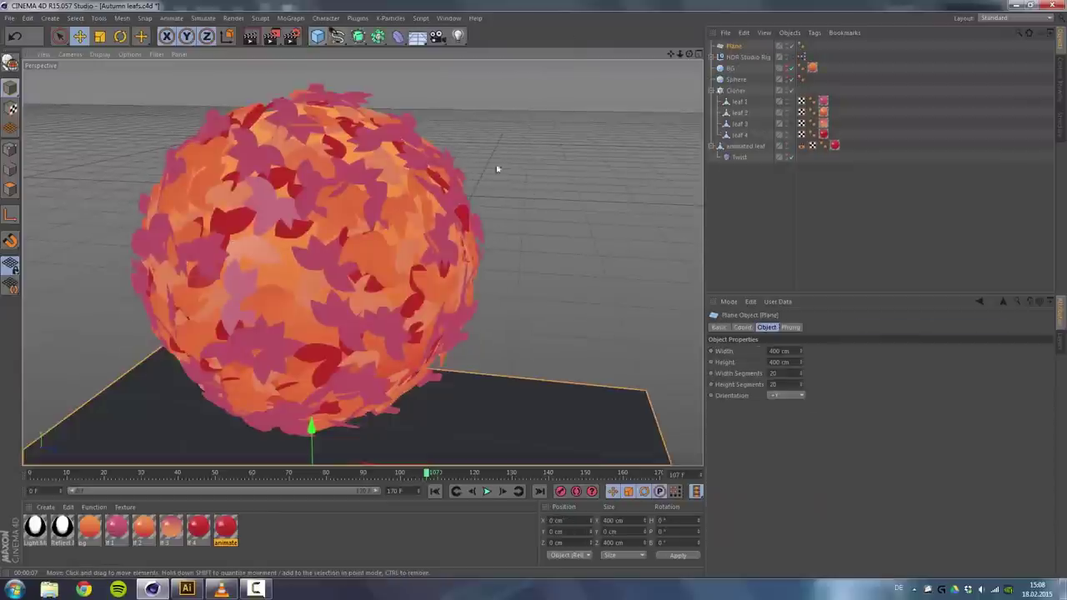
pyautogui.moveTo(784, 374); pyautogui.dragTo(728, 376)
pyautogui.write('1')
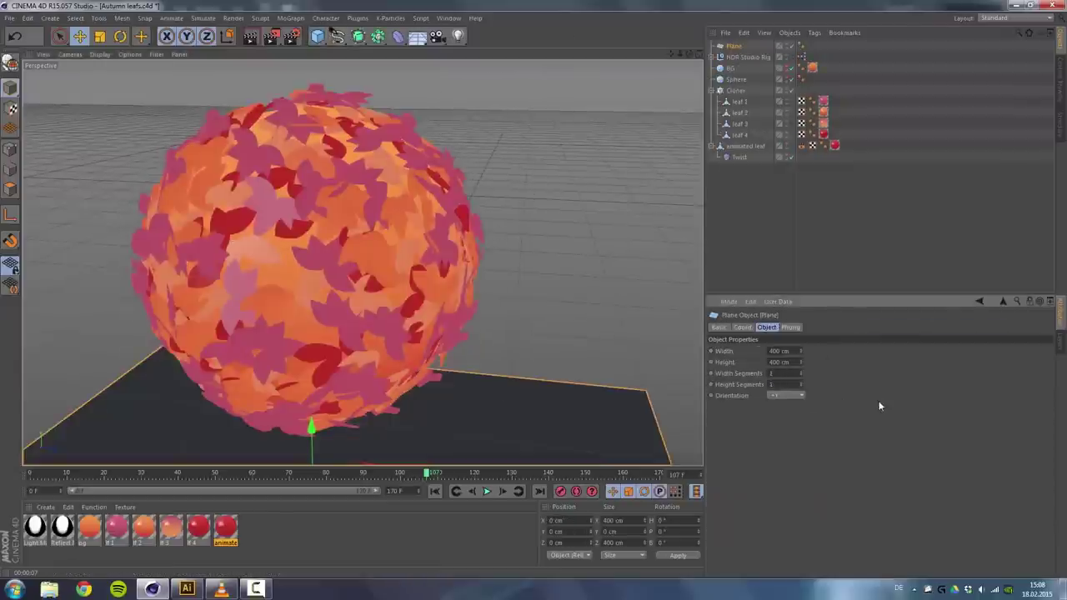
# Rotate the plane to a pitch of -40° and move it diagonally above the leaf sphere to about Y 234 cm, Z 196 cm.
pyautogui.scroll(-4, 452, 368)
pyautogui.press('r')
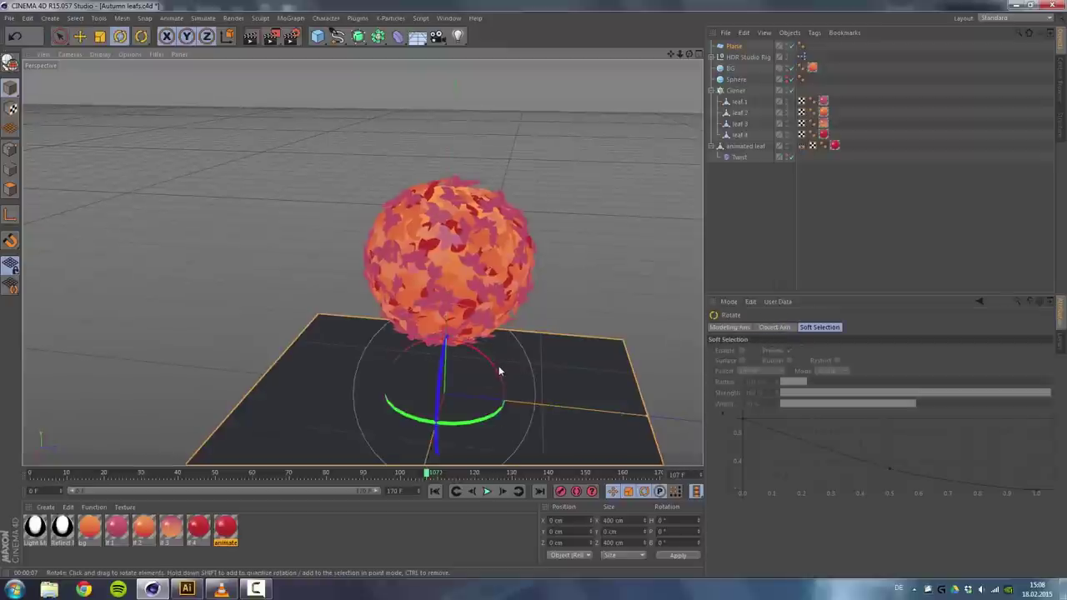
pyautogui.moveTo(498, 371); pyautogui.dragTo(513, 411)
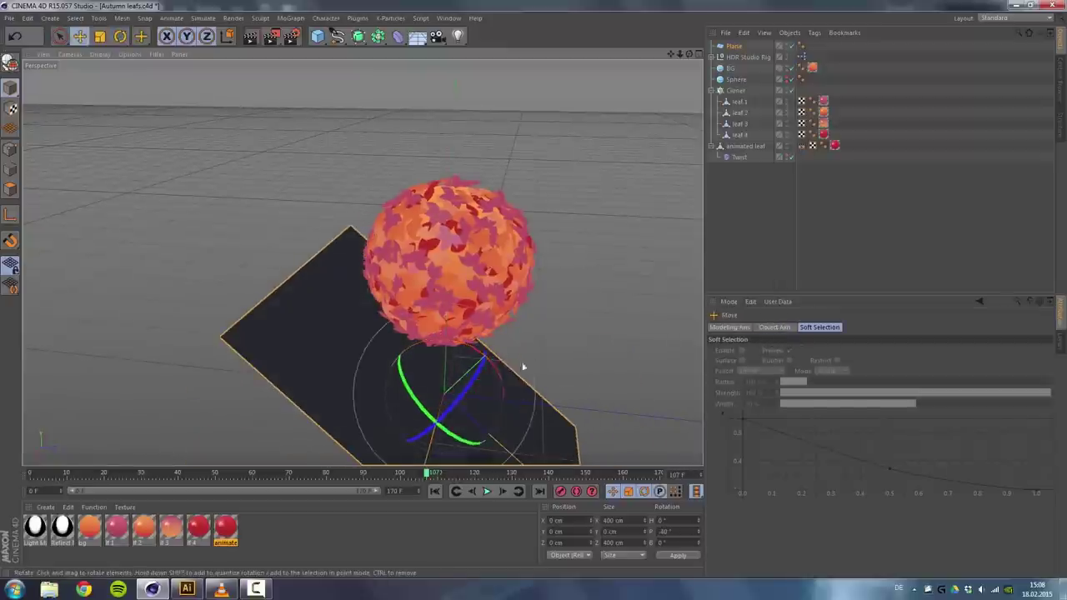
pyautogui.press('e')
pyautogui.moveTo(511, 338); pyautogui.dragTo(722, 129)
pyautogui.keyDown('alt'); pyautogui.moveTo(596, 320); pyautogui.dragTo(492, 357, button='middle'); pyautogui.keyUp('alt')
pyautogui.keyDown('alt'); pyautogui.moveTo(598, 320); pyautogui.dragTo(492, 348, button='right'); pyautogui.keyUp('alt')
# Scale the plane down to 200 by 200 cm and reposition it at about Y 304 cm, Z 165 cm.
pyautogui.press('t')
pyautogui.moveTo(643, 204); pyautogui.dragTo(471, 292)
pyautogui.press('e')
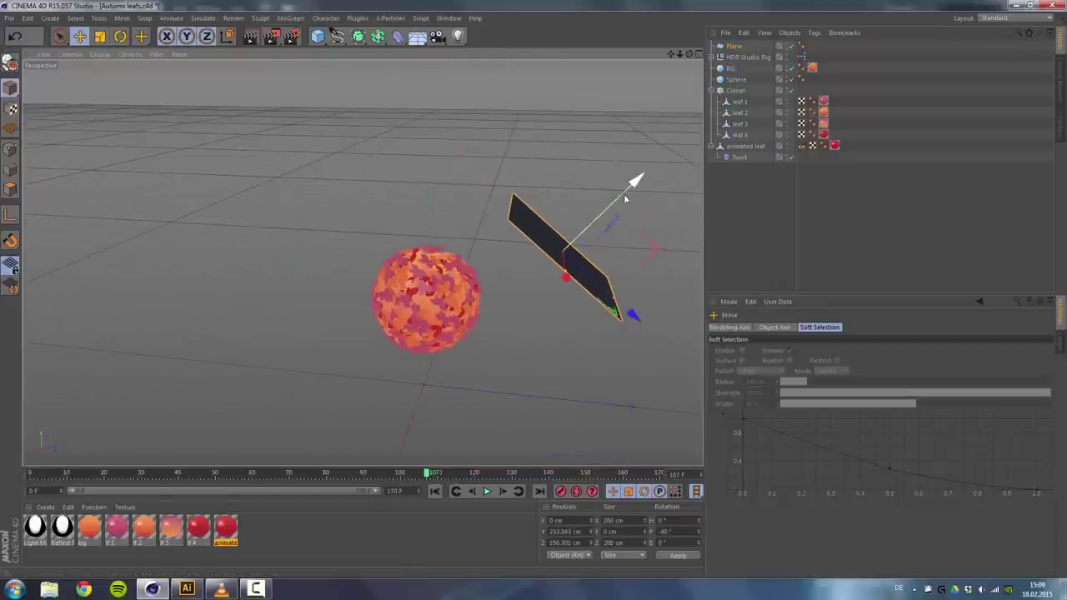
pyautogui.moveTo(623, 193); pyautogui.dragTo(643, 173)
pyautogui.moveTo(643, 298); pyautogui.dragTo(614, 268)
# Create a new material, apply it to the plane, and enable its Luminance channel while disabling Color and Specular.
pyautogui.doubleClick(307, 540)
pyautogui.moveTo(35, 527); pyautogui.dragTo(542, 200)
pyautogui.doubleClick(35, 527)
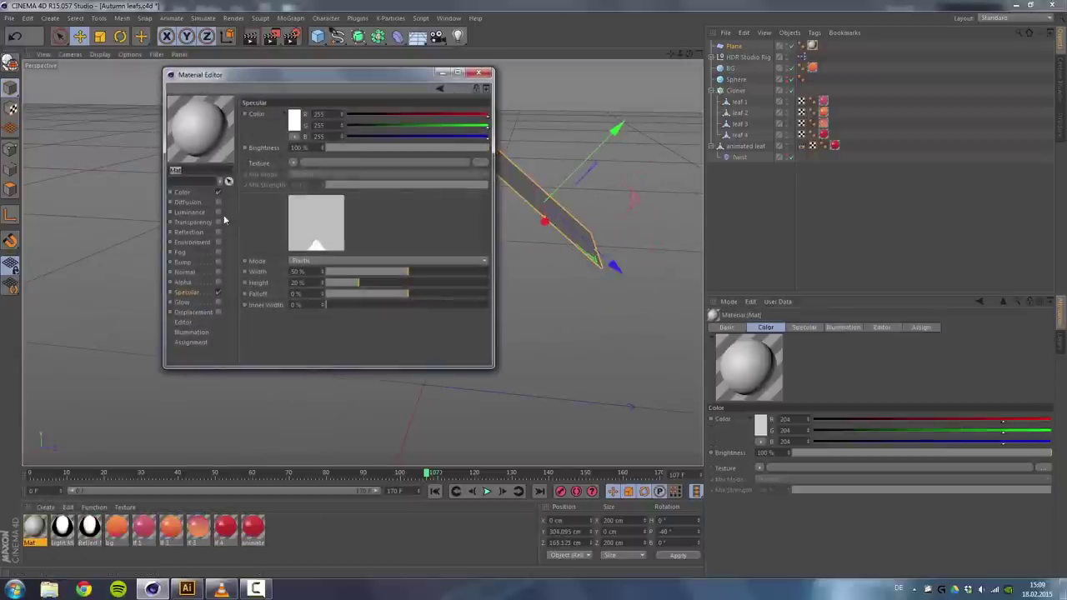
pyautogui.click(219, 211)
pyautogui.click(218, 192)
pyautogui.click(218, 292)
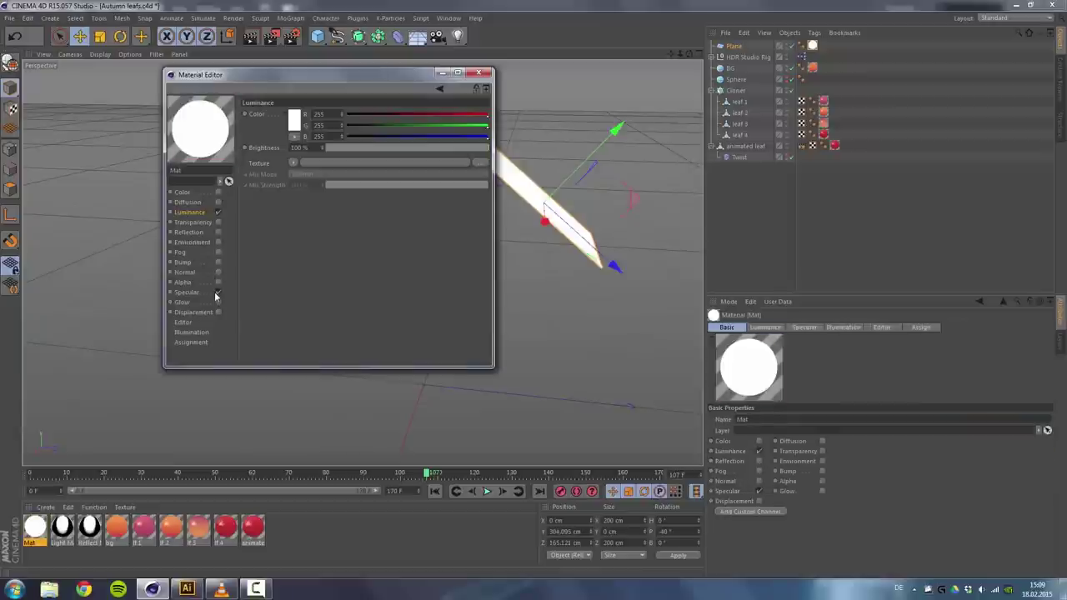
pyautogui.click(478, 73)
# Render the scene to check how the luminous plane lights the leaf sphere.
pyautogui.scroll(6, 499, 220)
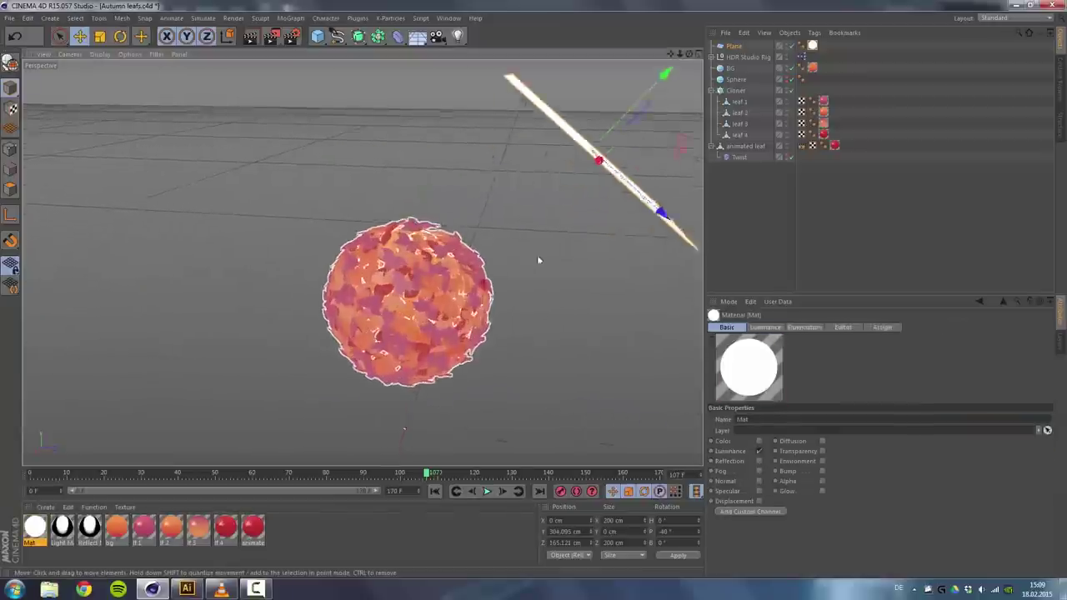
pyautogui.click(272, 36)
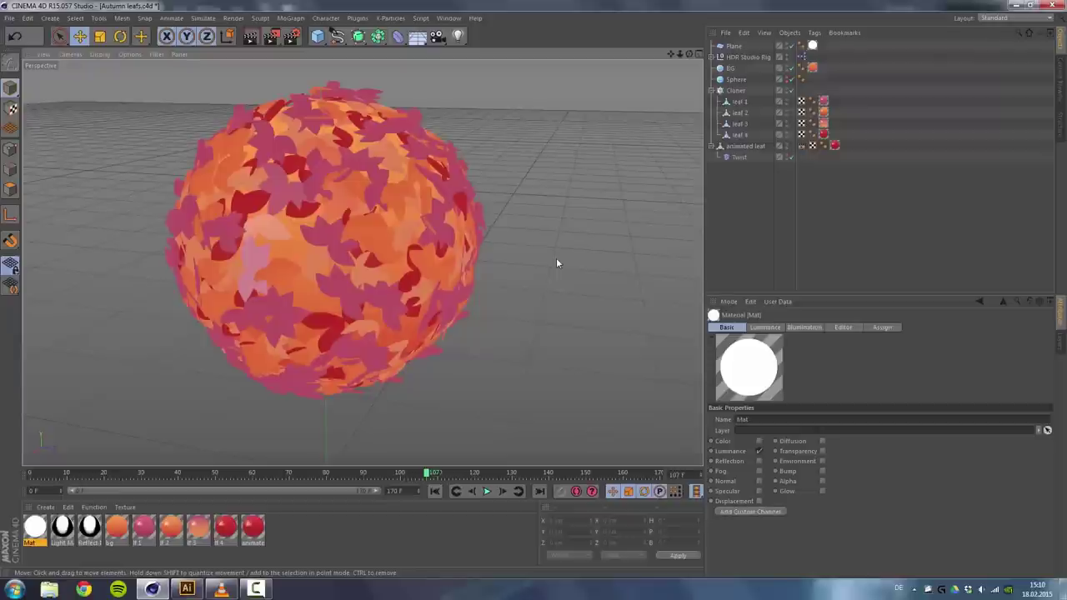
# Add a camera facing the leaf sphere and set its focal length to 135 mm.
pyautogui.keyDown('alt'); pyautogui.moveTo(556, 258); pyautogui.dragTo(536, 258); pyautogui.keyUp('alt')
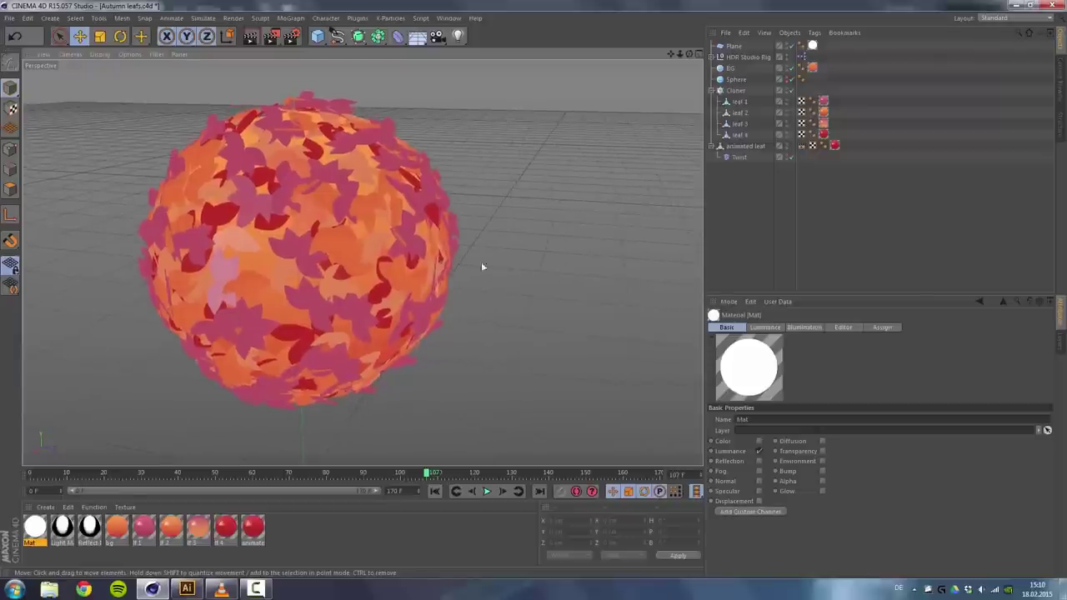
pyautogui.click(416, 37)
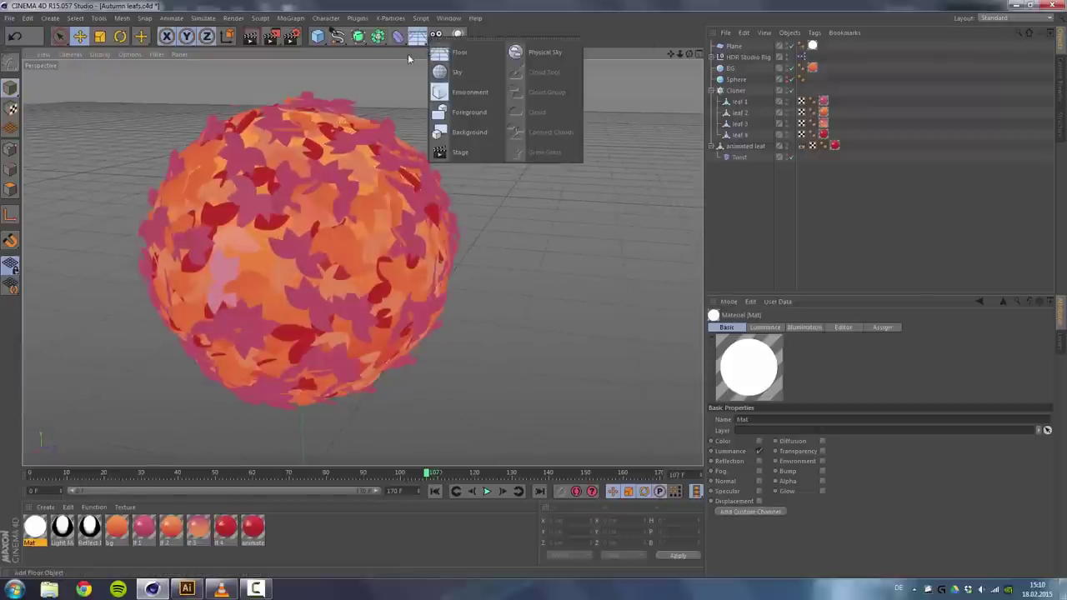
pyautogui.click(437, 36)
pyautogui.click(471, 52)
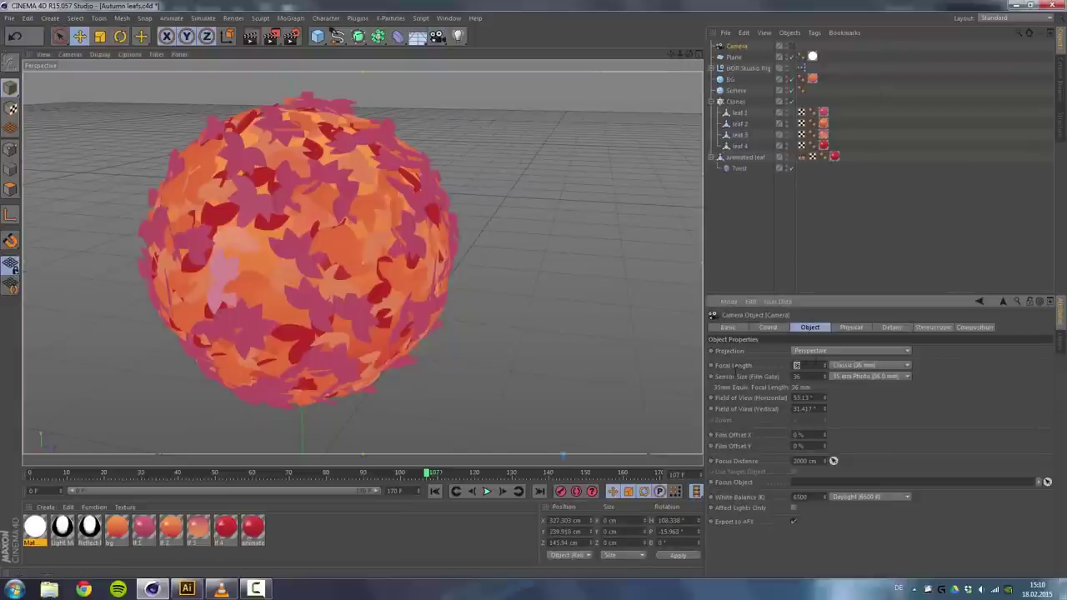
pyautogui.write('35')
pyautogui.press('Return')
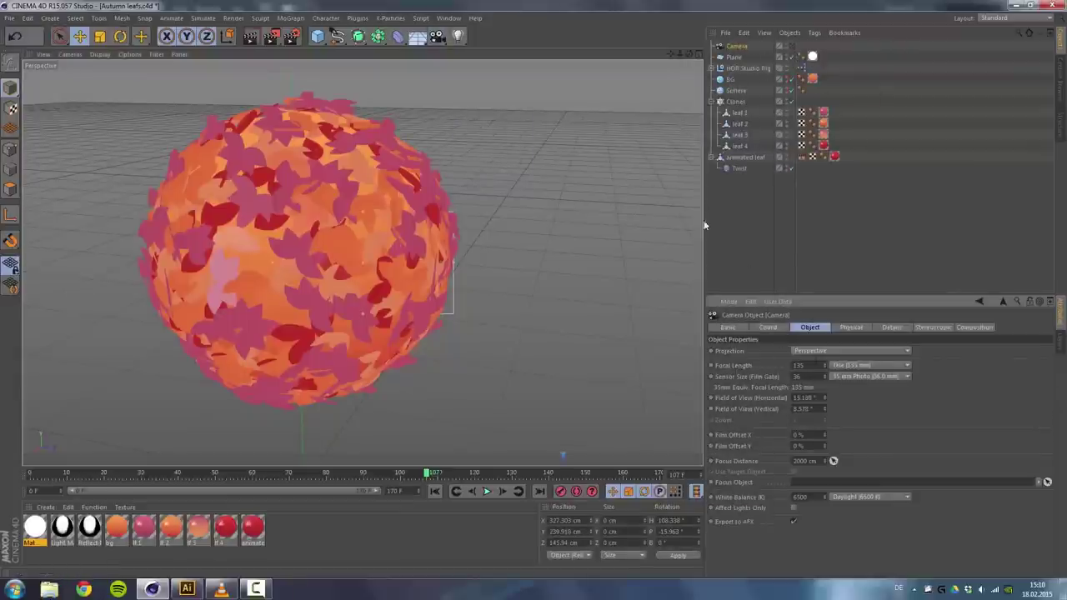
# Add a Target tag to the camera and assign the animated leaf as its target object.
pyautogui.rightClick(748, 53)
pyautogui.moveTo(759, 57)
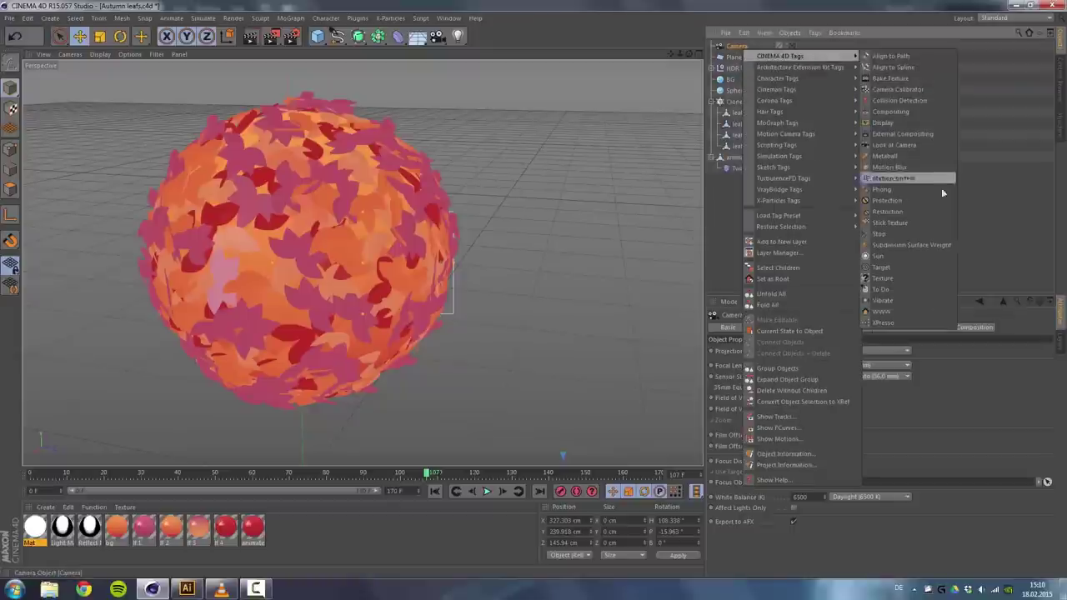
pyautogui.click(922, 267)
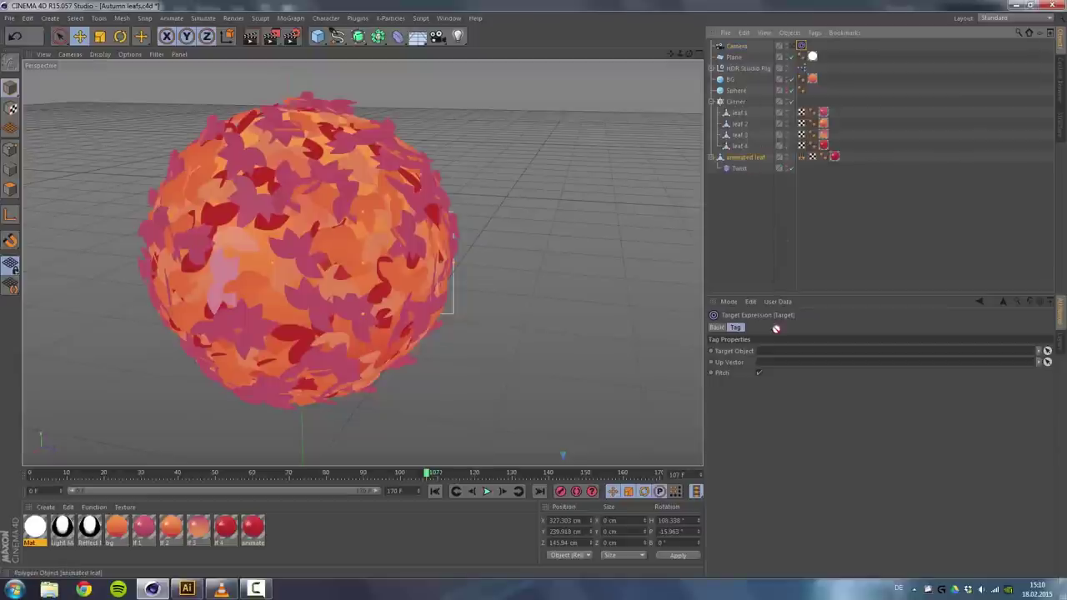
pyautogui.moveTo(775, 329); pyautogui.dragTo(781, 351)
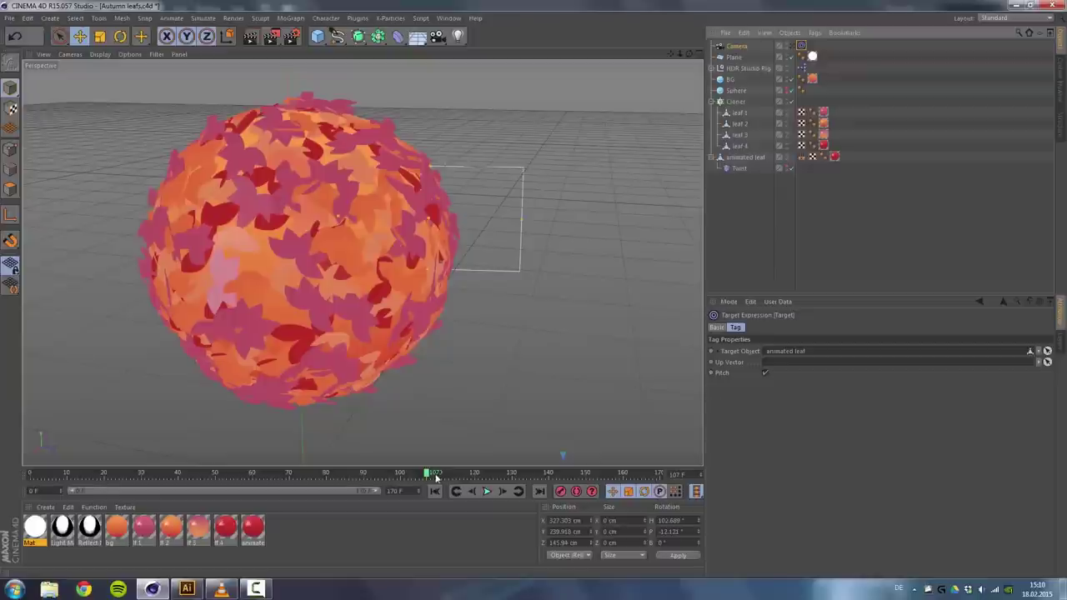
# Check the camera's tracking of the animated leaf from outside at frame 52, then through its view back to frame 0.
pyautogui.moveTo(429, 476); pyautogui.dragTo(223, 472)
pyautogui.keyDown('alt'); pyautogui.moveTo(469, 269); pyautogui.dragTo(417, 341, button='right'); pyautogui.keyUp('alt')
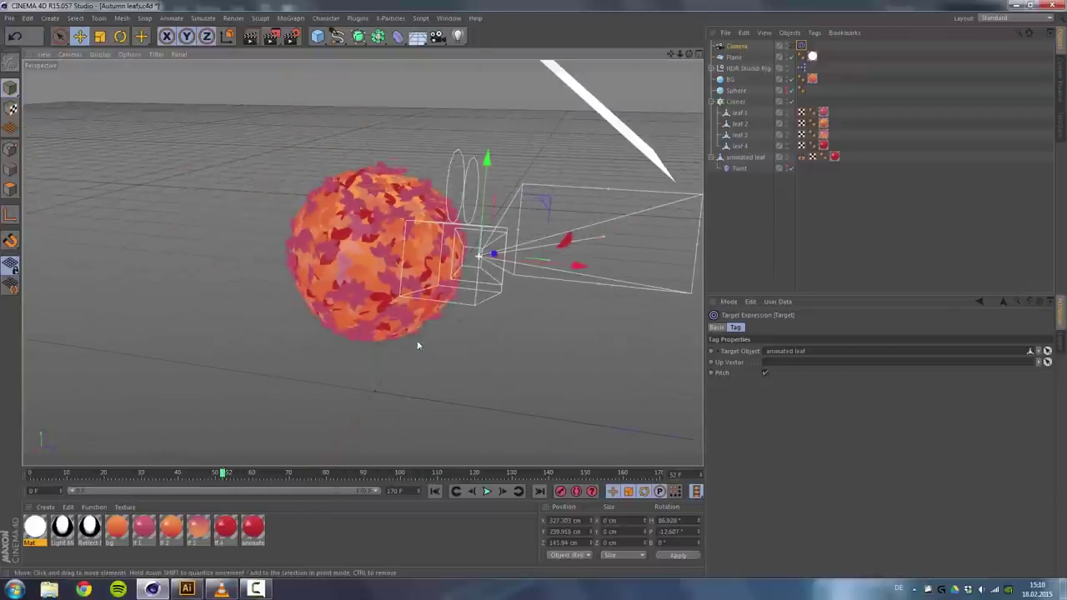
pyautogui.keyDown('alt'); pyautogui.moveTo(475, 261); pyautogui.dragTo(434, 288); pyautogui.keyUp('alt')
pyautogui.click(793, 44)
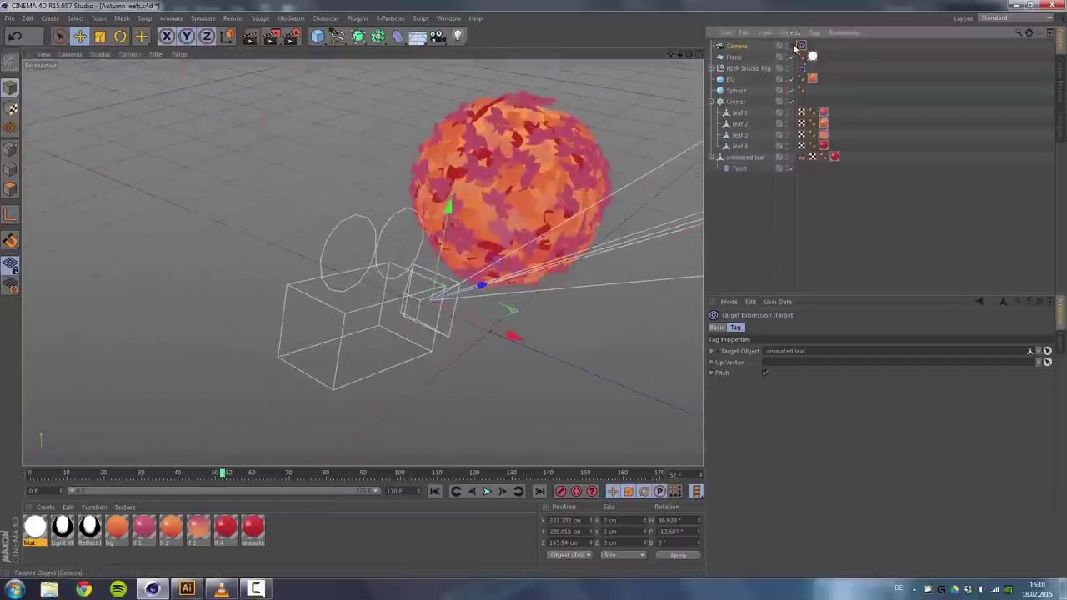
pyautogui.moveTo(220, 474)
pyautogui.mouseDown()
pyautogui.moveTo(17, 481)
pyautogui.moveTo(172, 473)
pyautogui.moveTo(369, 441)
pyautogui.moveTo(136, 447)
pyautogui.moveTo(23, 470)
pyautogui.mouseUp()
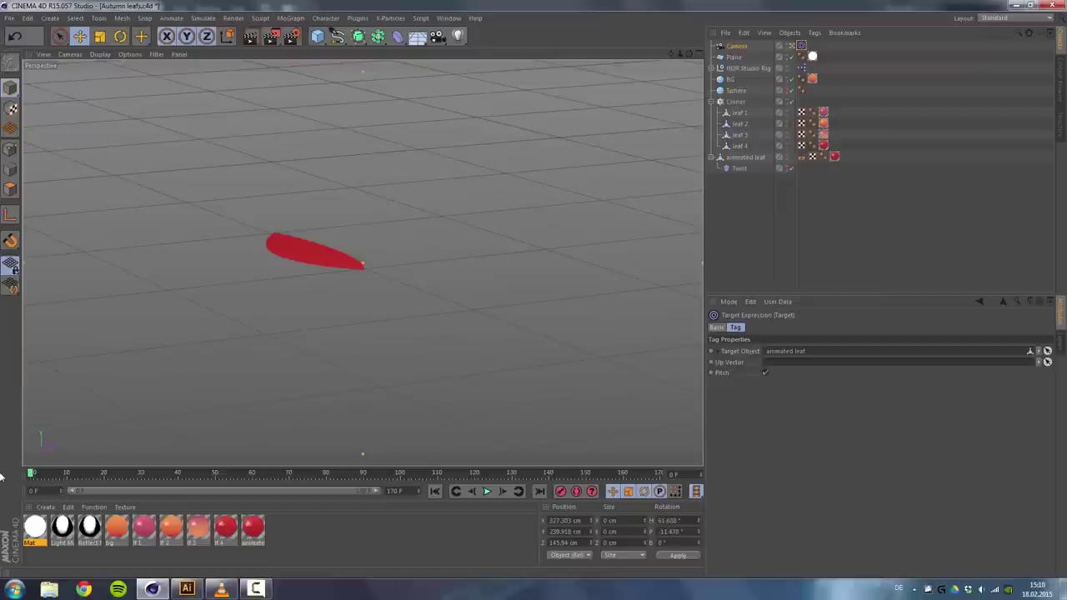
# Rename the camera to "frame 0-90".
pyautogui.doubleClick(737, 46)
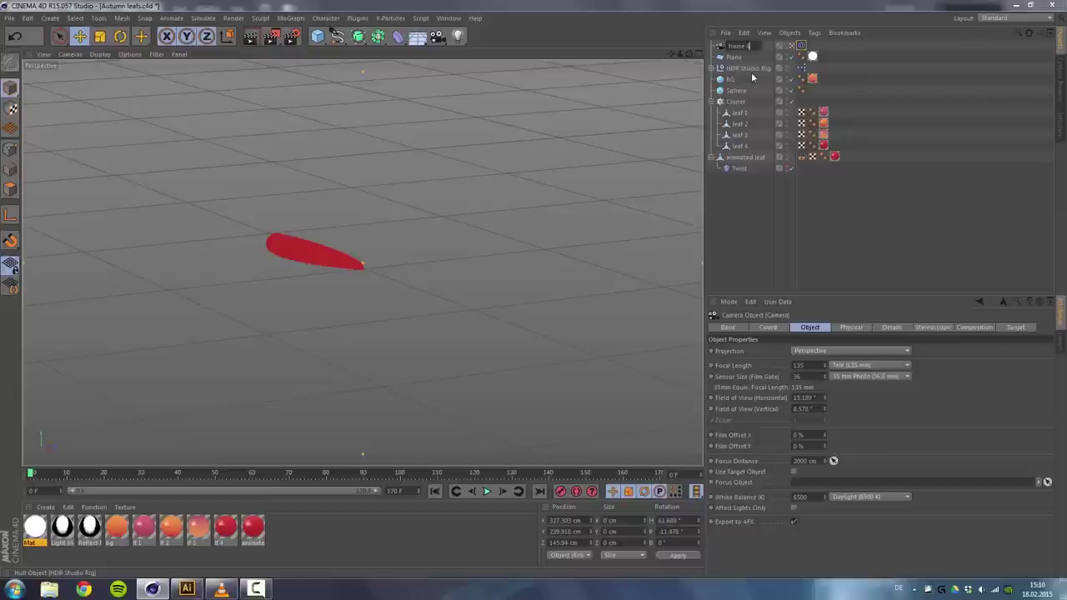
pyautogui.press('BackSpace')
pyautogui.press('BackSpace')
pyautogui.press('BackSpace')
pyautogui.write('90')
pyautogui.press('BackSpace')
pyautogui.press('BackSpace')
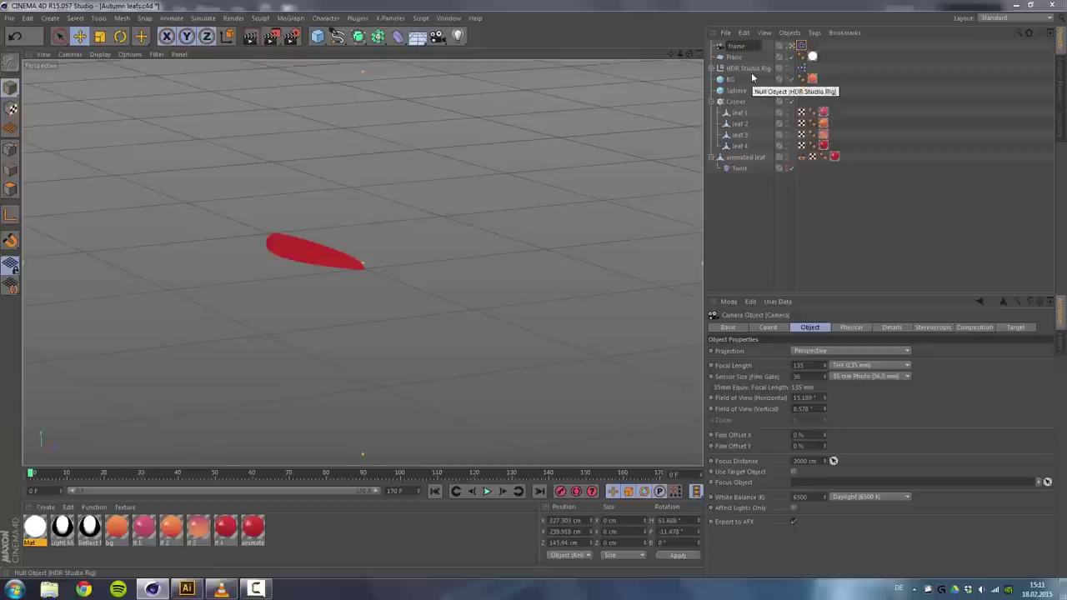
pyautogui.write('-90')
pyautogui.press('Return')
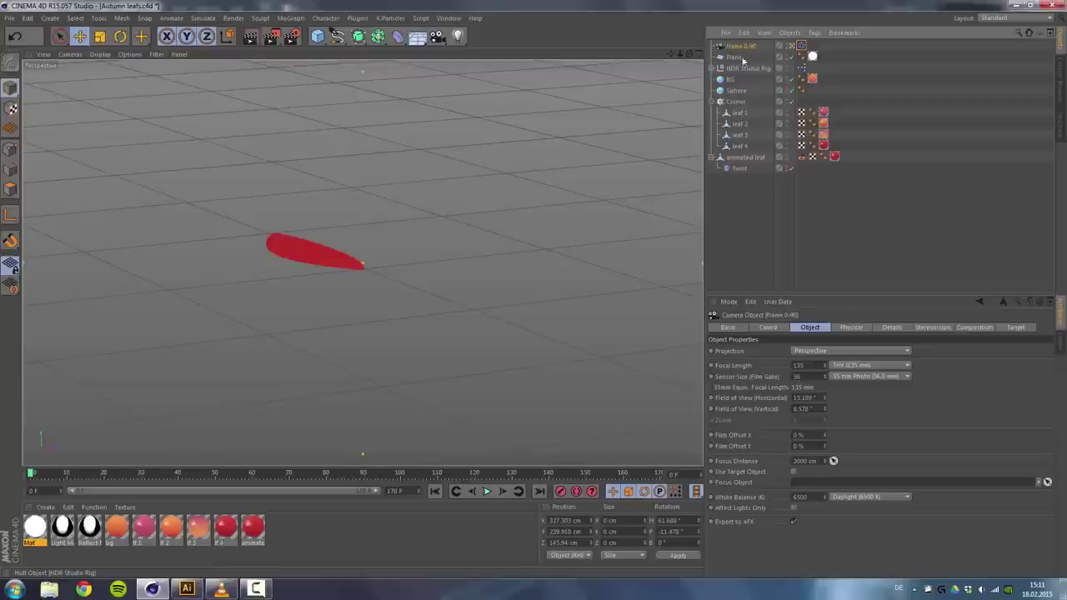
# Review how the frame 0-90 camera follows the leaf, both from outside and through its view, up to frame 109.
pyautogui.click(801, 46)
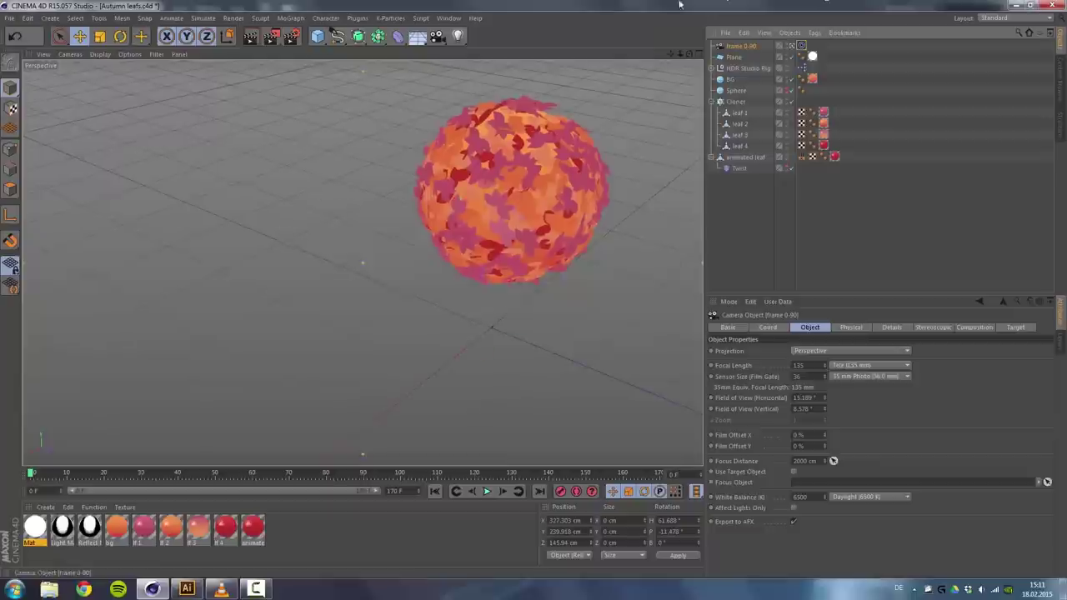
pyautogui.keyDown('alt'); pyautogui.moveTo(302, 245); pyautogui.dragTo(460, 240); pyautogui.keyUp('alt')
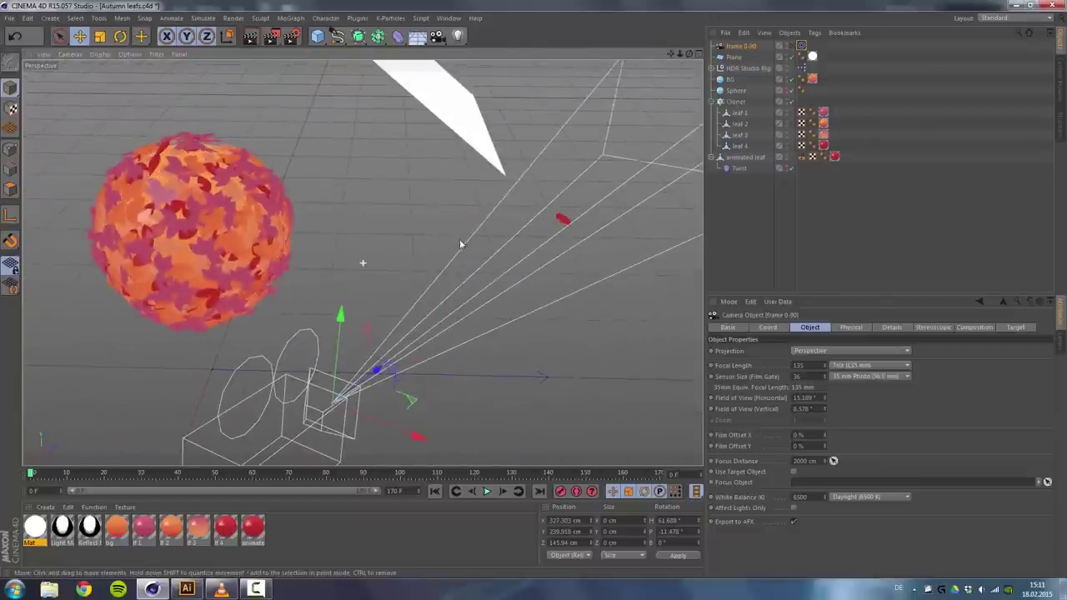
pyautogui.click(791, 47)
pyautogui.click(791, 47)
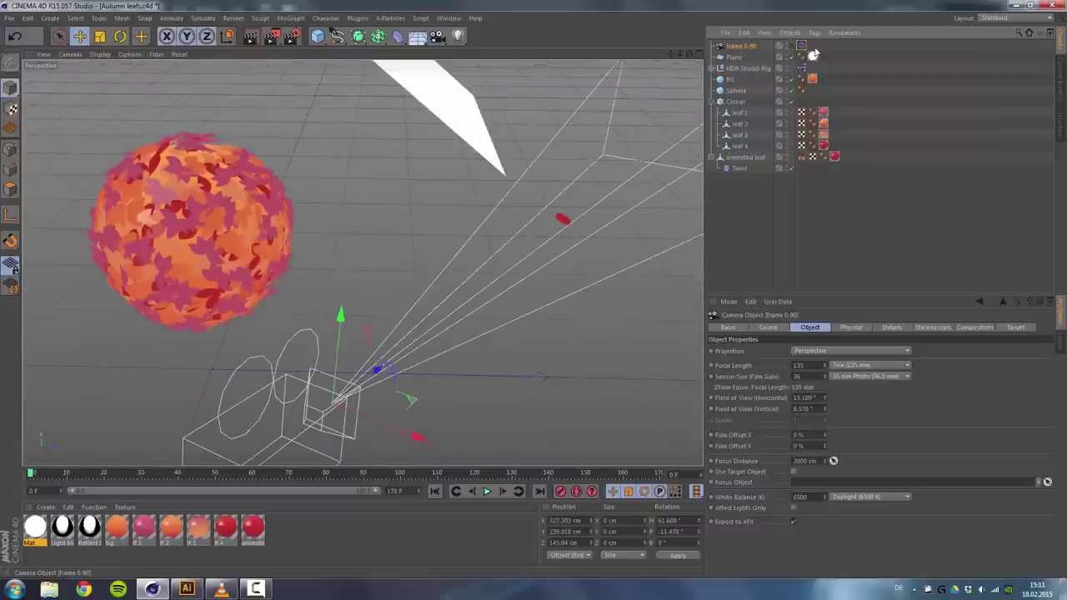
pyautogui.moveTo(30, 473); pyautogui.dragTo(194, 472)
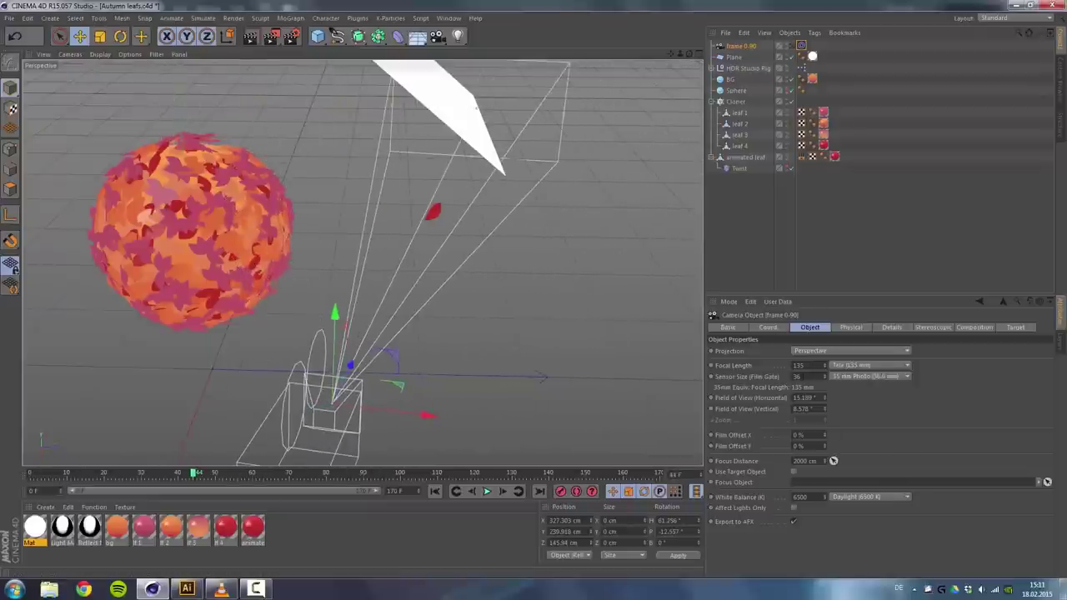
pyautogui.click(789, 47)
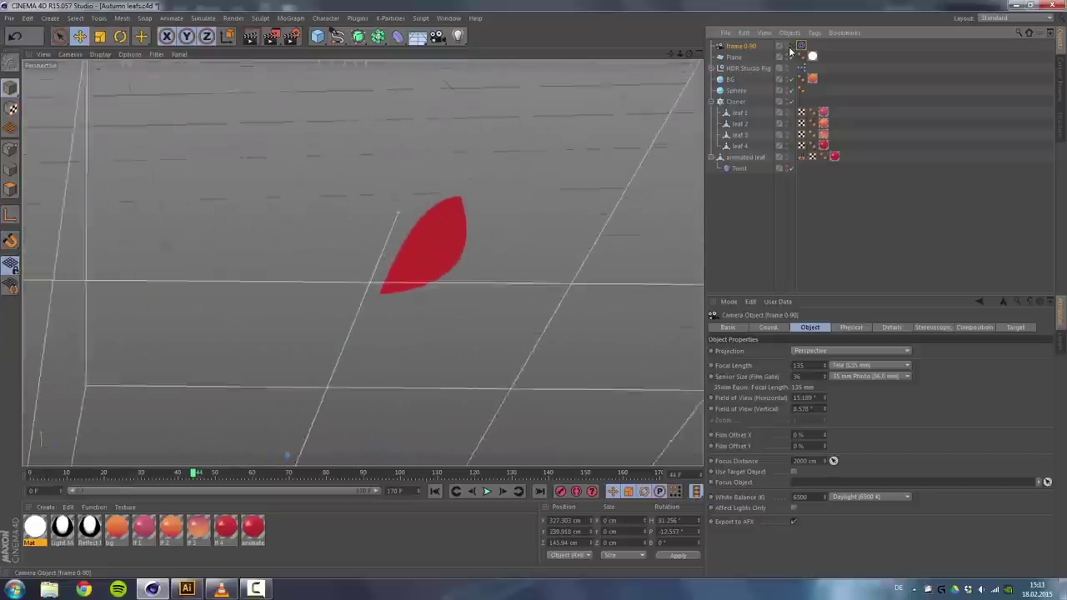
pyautogui.moveTo(193, 473); pyautogui.dragTo(434, 472)
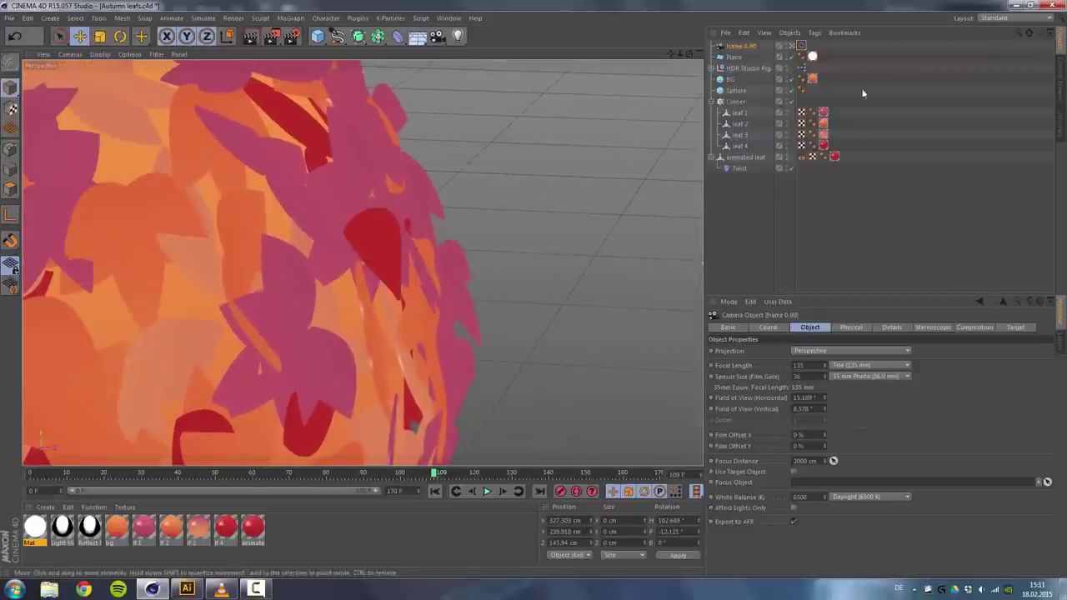
# Frame the edge of the leaf sphere at frame 109, add a second camera from that view and make it active.
pyautogui.click(791, 46)
pyautogui.scroll(-5, 298, 209)
pyautogui.moveTo(297, 217)
pyautogui.keyDown('alt'); pyautogui.mouseDown()
pyautogui.moveTo(275, 185)
pyautogui.moveTo(280, 219)
pyautogui.moveTo(287, 209)
pyautogui.mouseUp(); pyautogui.keyUp('alt')
pyautogui.scroll(4, 251, 218)
pyautogui.keyDown('alt'); pyautogui.moveTo(363, 263); pyautogui.dragTo(234, 200); pyautogui.keyUp('alt')
pyautogui.click(436, 36)
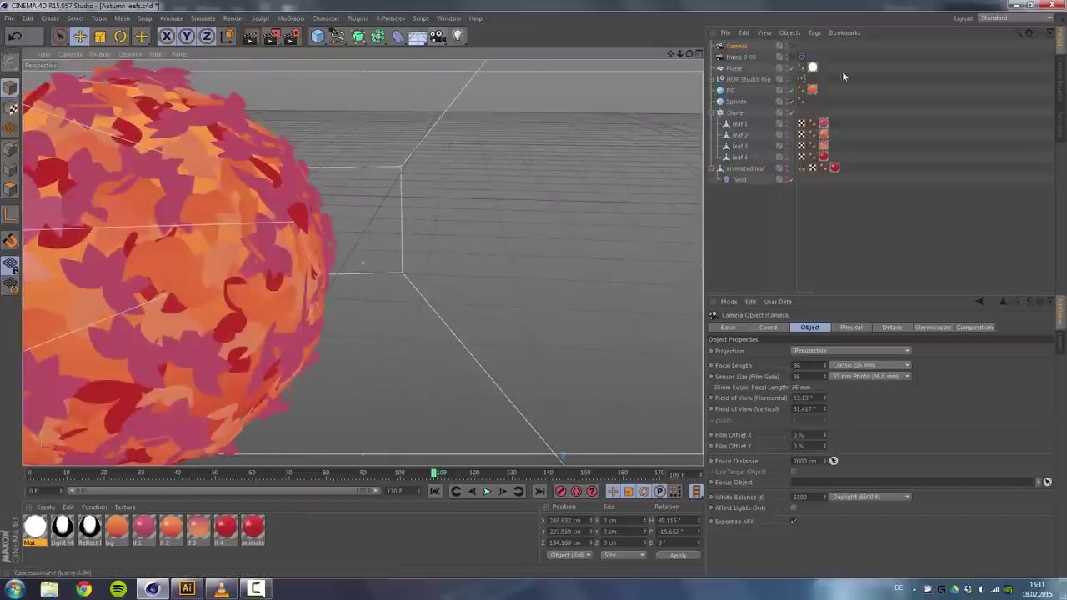
pyautogui.click(791, 46)
# Rename the new camera to "frame 49-170".
pyautogui.doubleClick(738, 47)
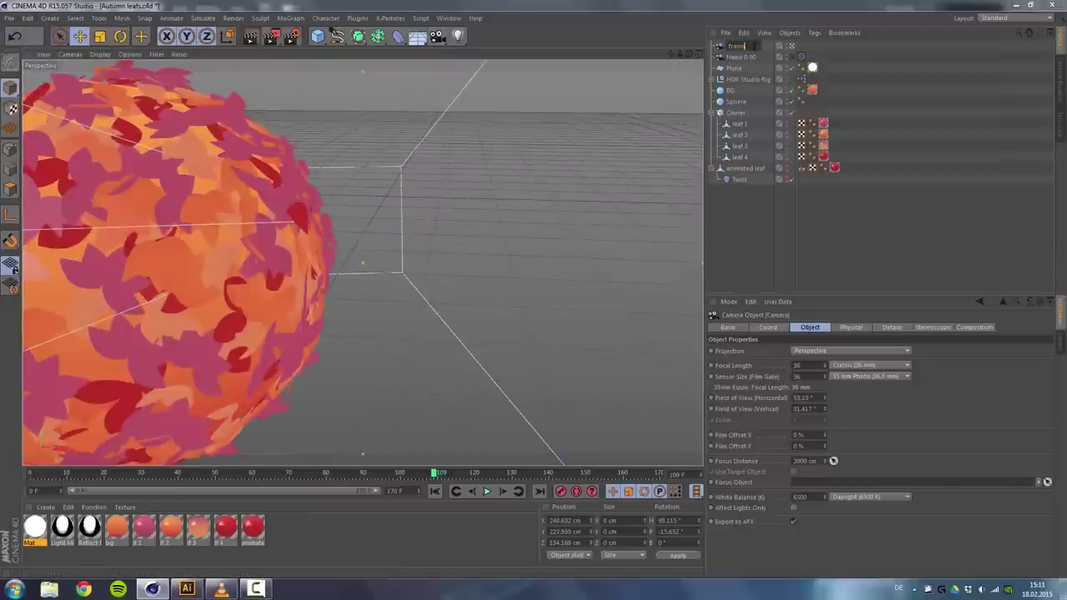
pyautogui.write('frame')
pyautogui.press('Return')
pyautogui.press('Return')
# Set the frame 49-170 camera's focal length to Normal Lens (50 mm).
pyautogui.scroll(5, 345, 278)
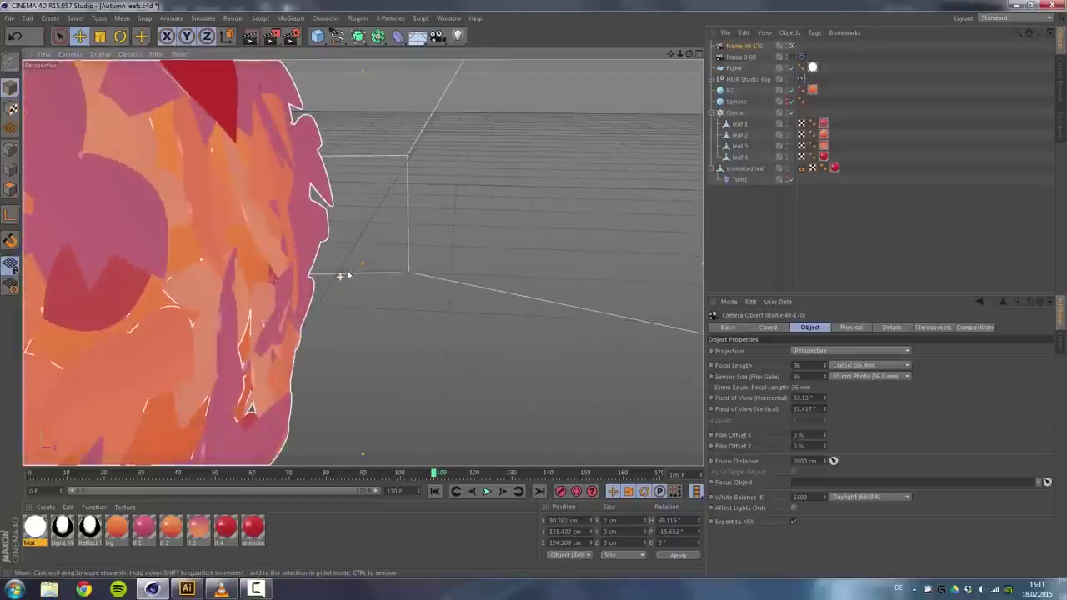
pyautogui.scroll(-4, 341, 276)
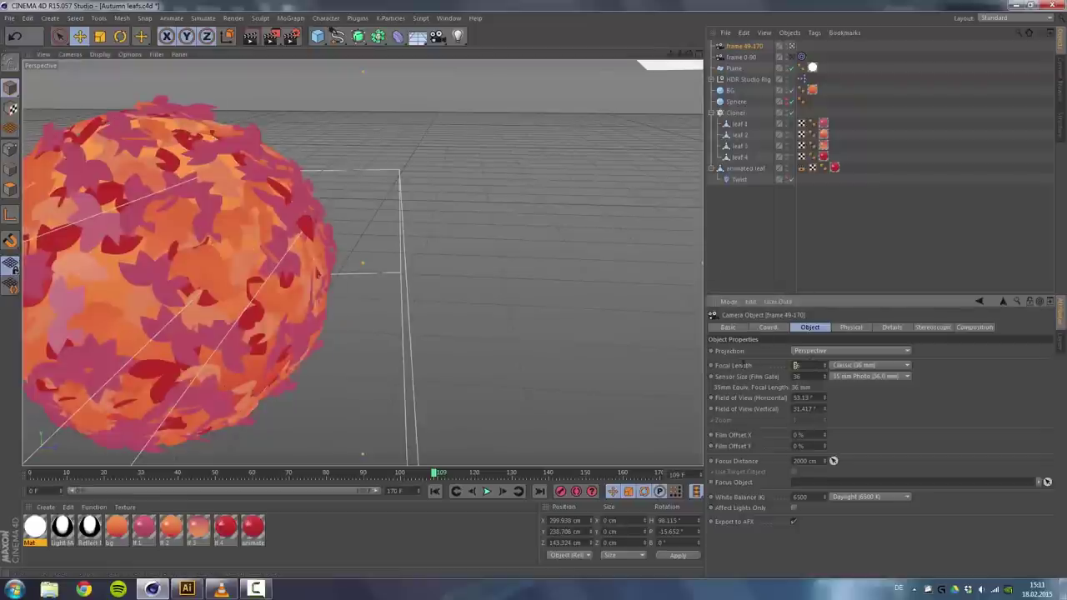
pyautogui.click(850, 368)
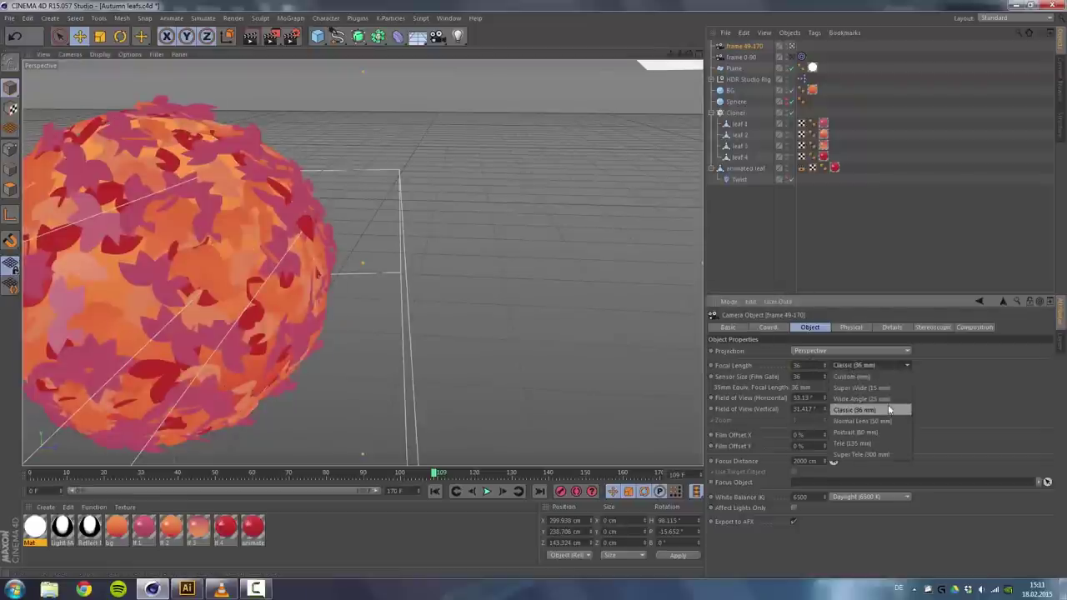
pyautogui.click(871, 421)
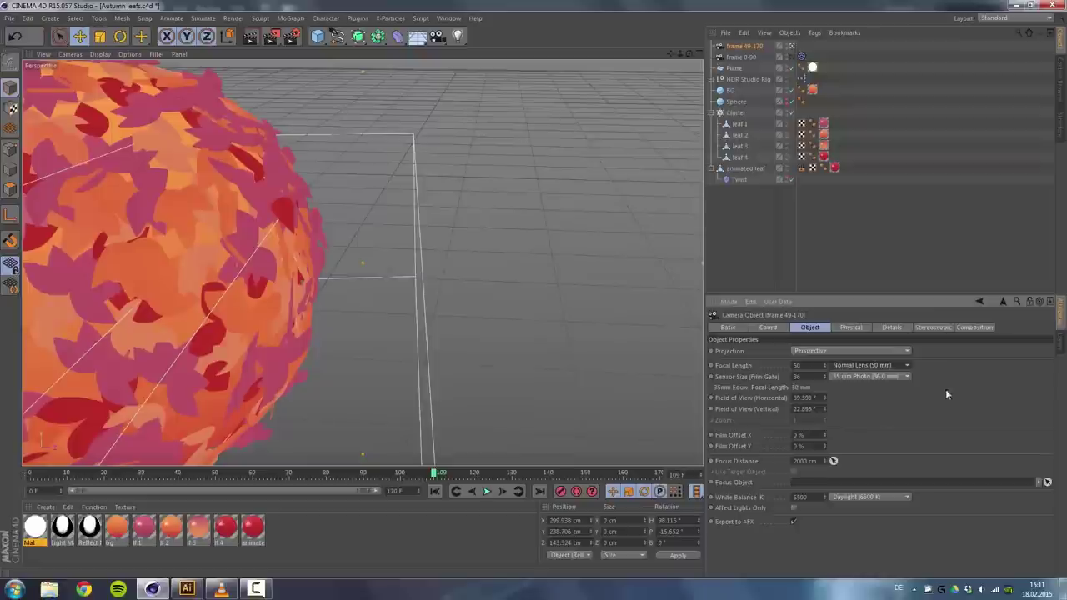
# Reframe the frame 49-170 camera on the sphere's edge with a heading of about 97° and a pitch of about -12°.
pyautogui.keyDown('alt'); pyautogui.moveTo(330, 294); pyautogui.dragTo(343, 269, button='right'); pyautogui.keyUp('alt')
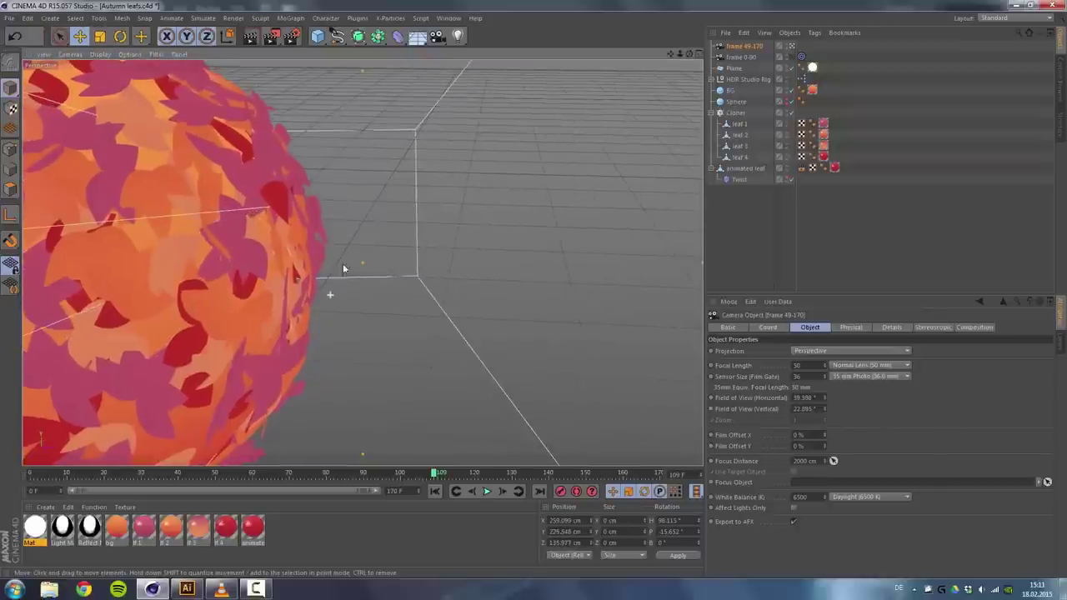
pyautogui.keyDown('alt'); pyautogui.moveTo(362, 261); pyautogui.dragTo(367, 171); pyautogui.keyUp('alt')
pyautogui.keyDown('alt'); pyautogui.moveTo(330, 260); pyautogui.dragTo(359, 215, button='middle'); pyautogui.keyUp('alt')
pyautogui.keyDown('alt'); pyautogui.moveTo(333, 235); pyautogui.dragTo(345, 230, button='right'); pyautogui.keyUp('alt')
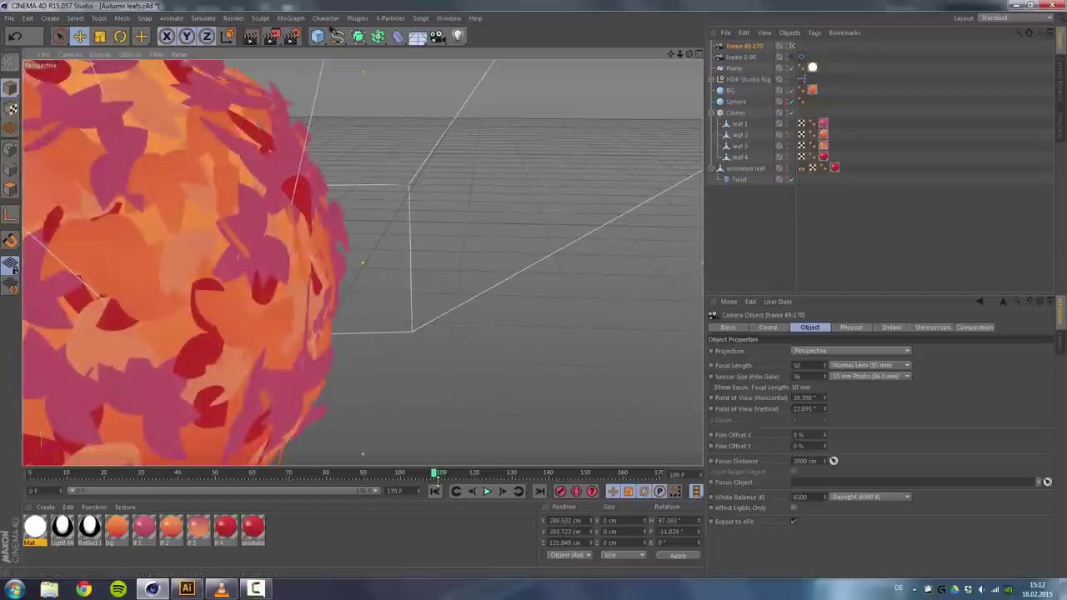
# Adjust the camera around frame 61 to include the flying leaf, at about X 202, Y 196, Z 117 cm, and preview frame 57.
pyautogui.click(428, 475)
pyautogui.moveTo(429, 474); pyautogui.dragTo(294, 454)
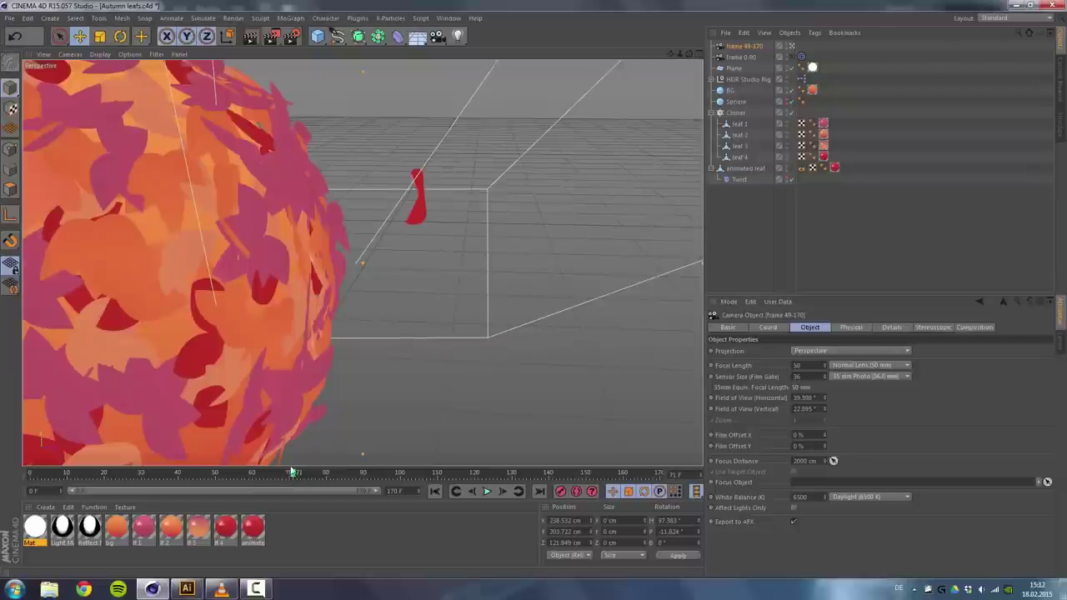
pyautogui.moveTo(293, 474); pyautogui.dragTo(258, 473)
pyautogui.keyDown('alt'); pyautogui.moveTo(407, 289); pyautogui.dragTo(435, 264); pyautogui.keyUp('alt')
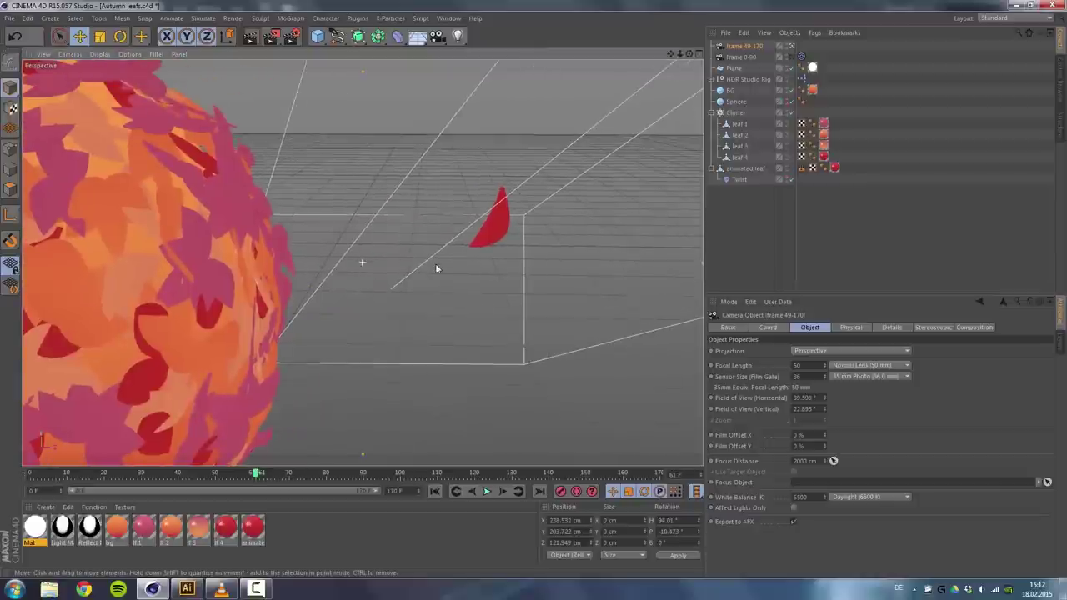
pyautogui.keyDown('alt'); pyautogui.moveTo(313, 287); pyautogui.dragTo(353, 234); pyautogui.keyUp('alt')
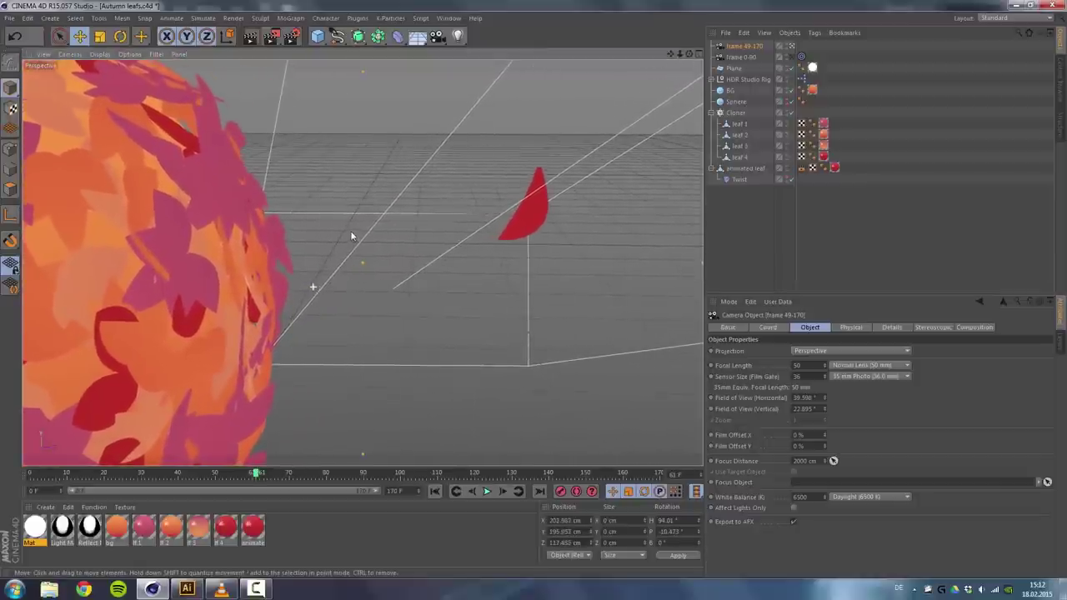
pyautogui.moveTo(256, 476)
pyautogui.mouseDown()
pyautogui.moveTo(207, 475)
pyautogui.moveTo(424, 473)
pyautogui.moveTo(242, 472)
pyautogui.mouseUp()
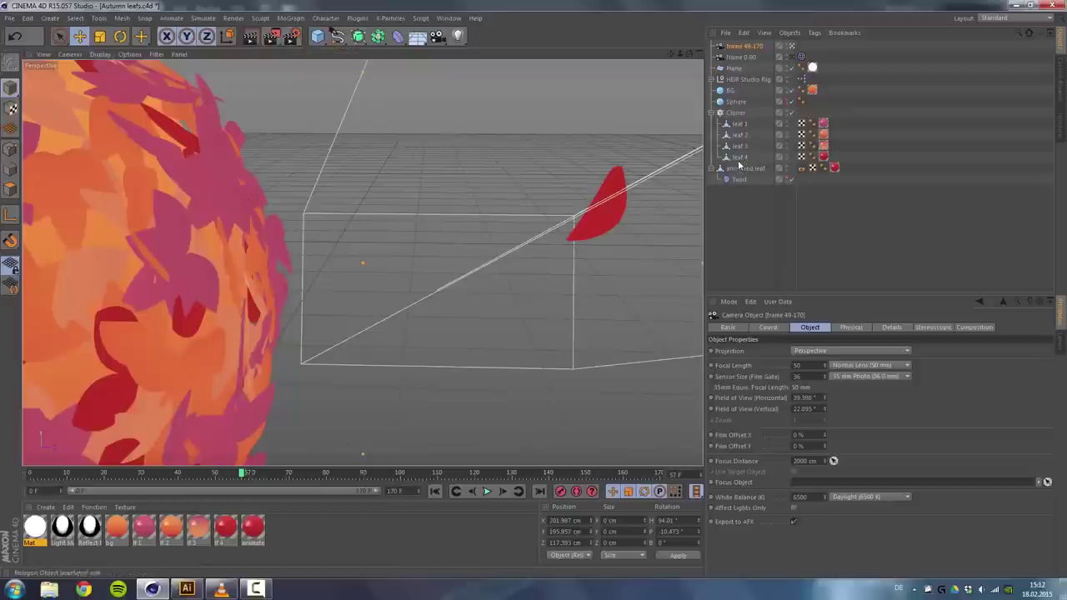
# Inspect the object buffer settings of the animated leaf's Compositing tag.
pyautogui.click(801, 168)
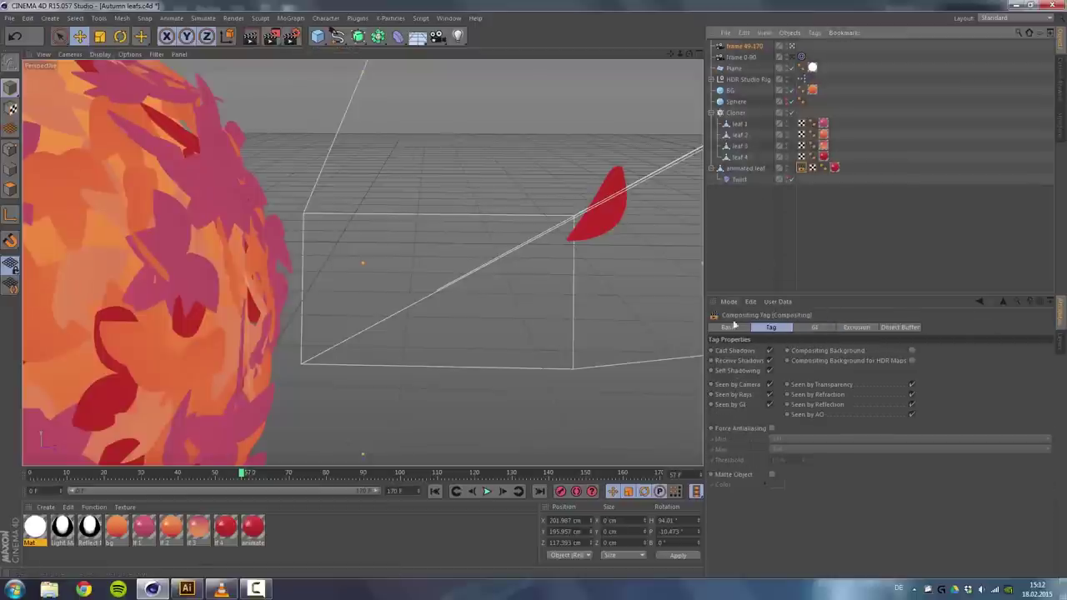
pyautogui.click(900, 326)
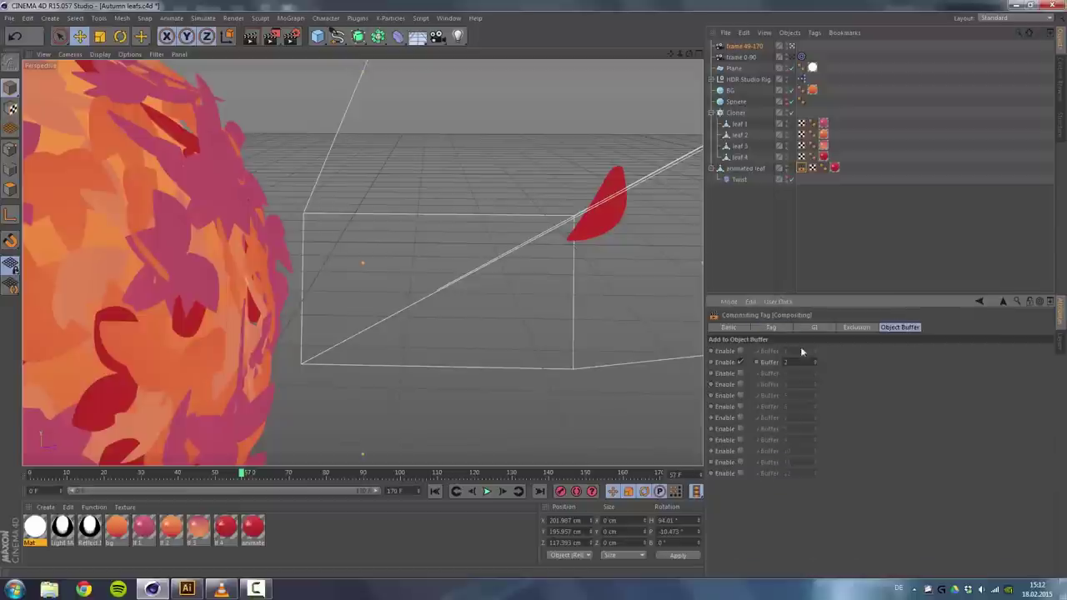
# Add a Compositing tag to the Cloner and enable object buffer 1 in it.
pyautogui.click(735, 114)
pyautogui.rightClick(735, 117)
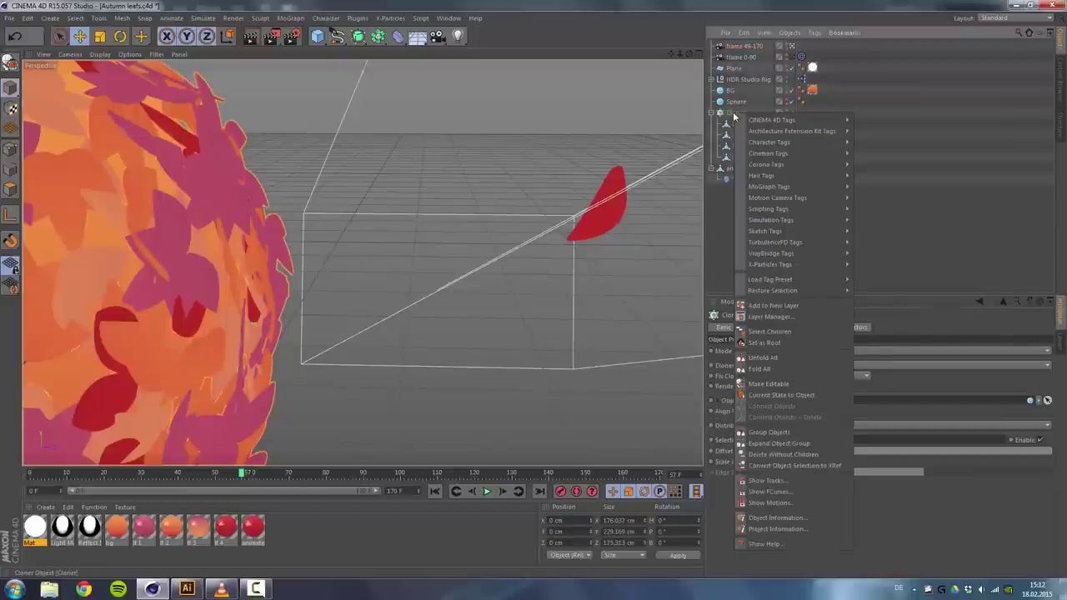
pyautogui.moveTo(783, 121)
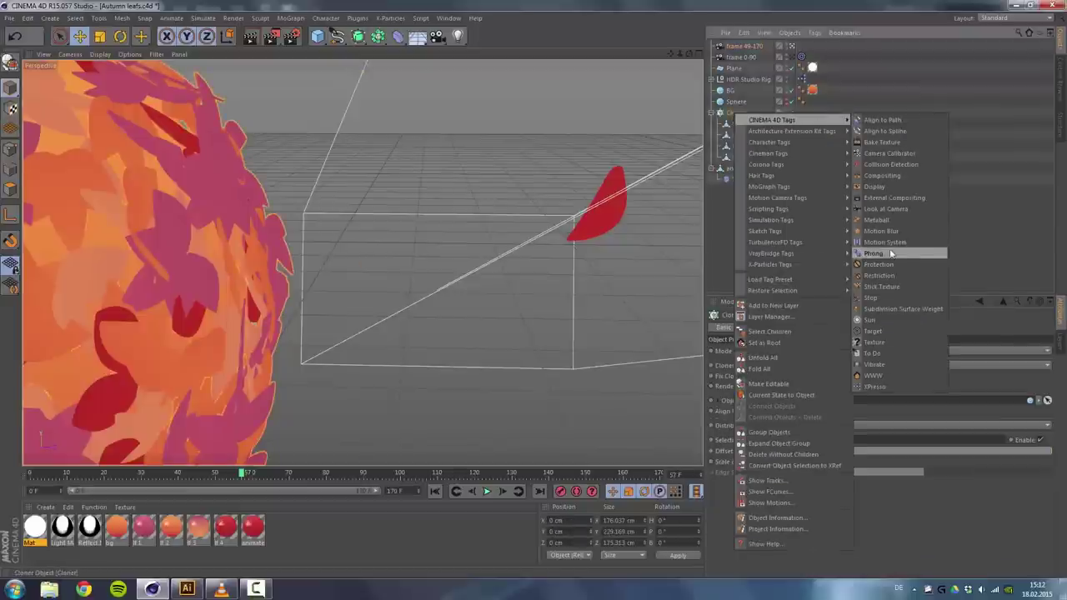
pyautogui.click(883, 175)
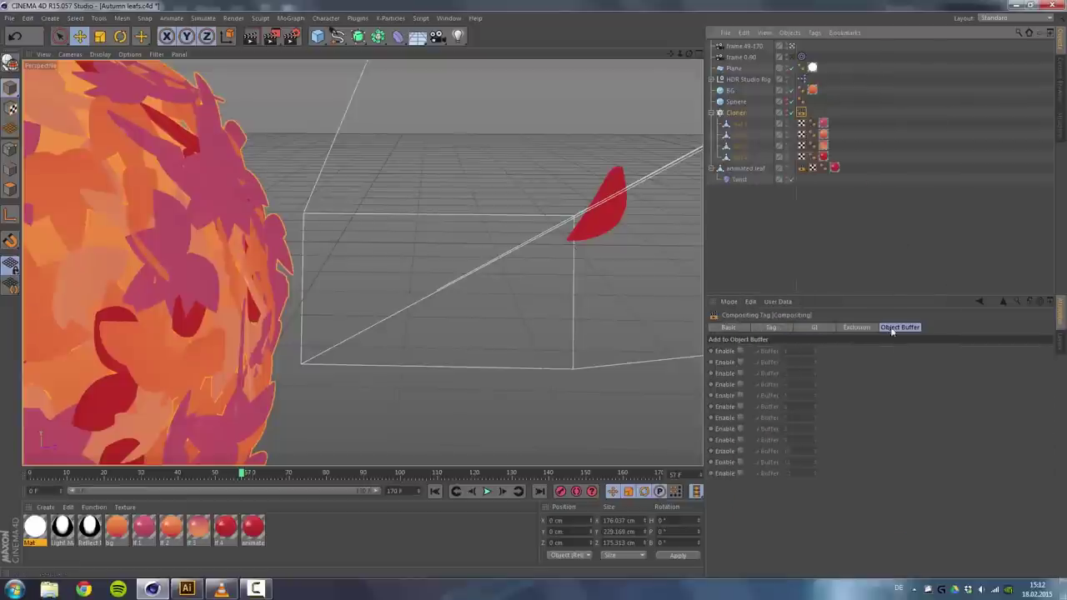
pyautogui.click(740, 351)
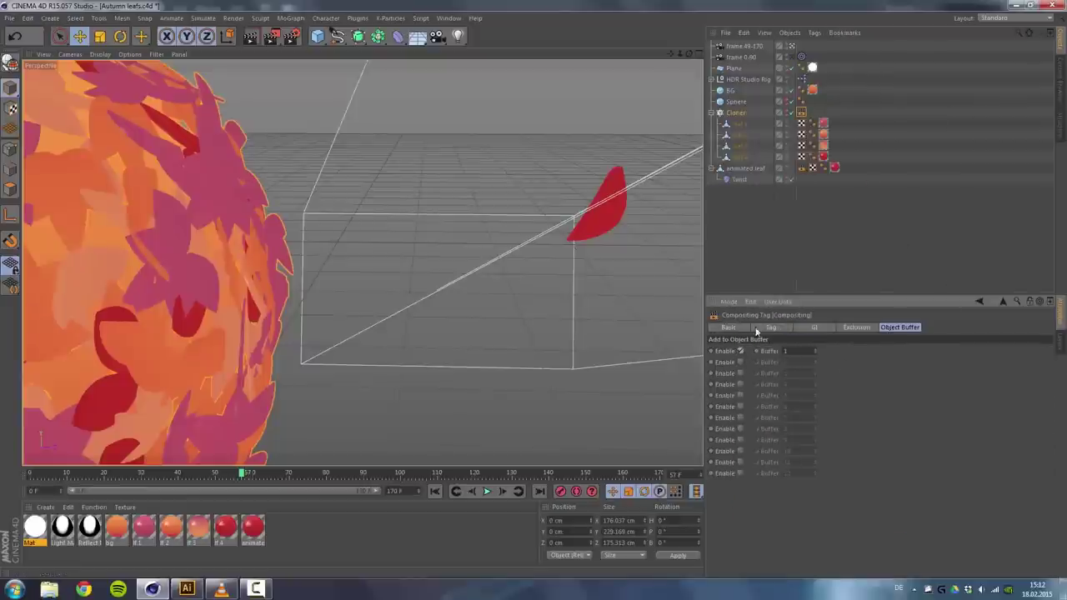
# Set the render output width to 1280 pixels and the frame range to All Frames.
pyautogui.click(291, 36)
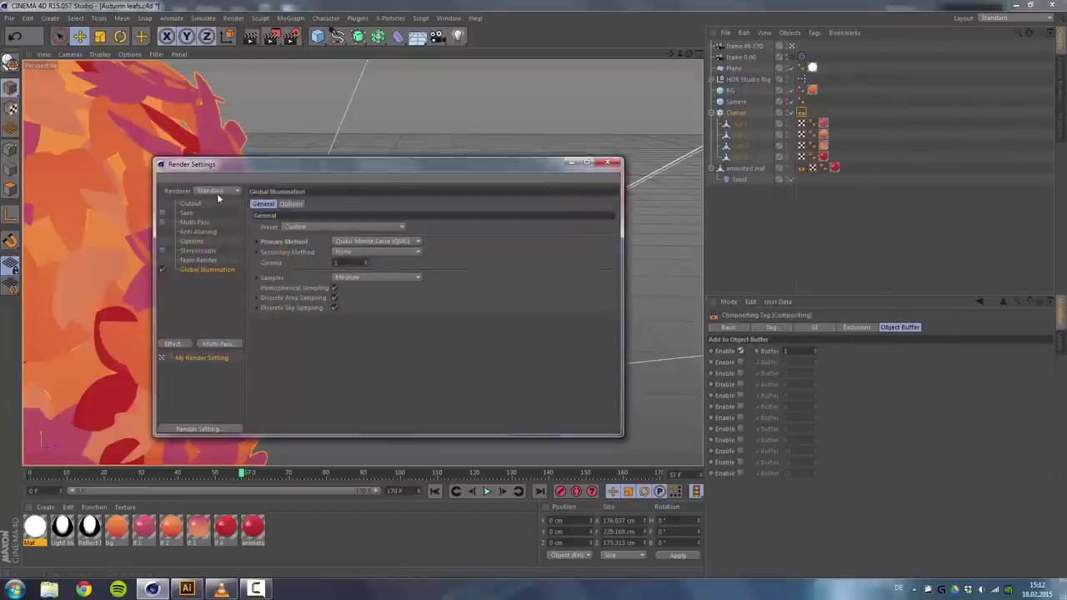
pyautogui.click(189, 204)
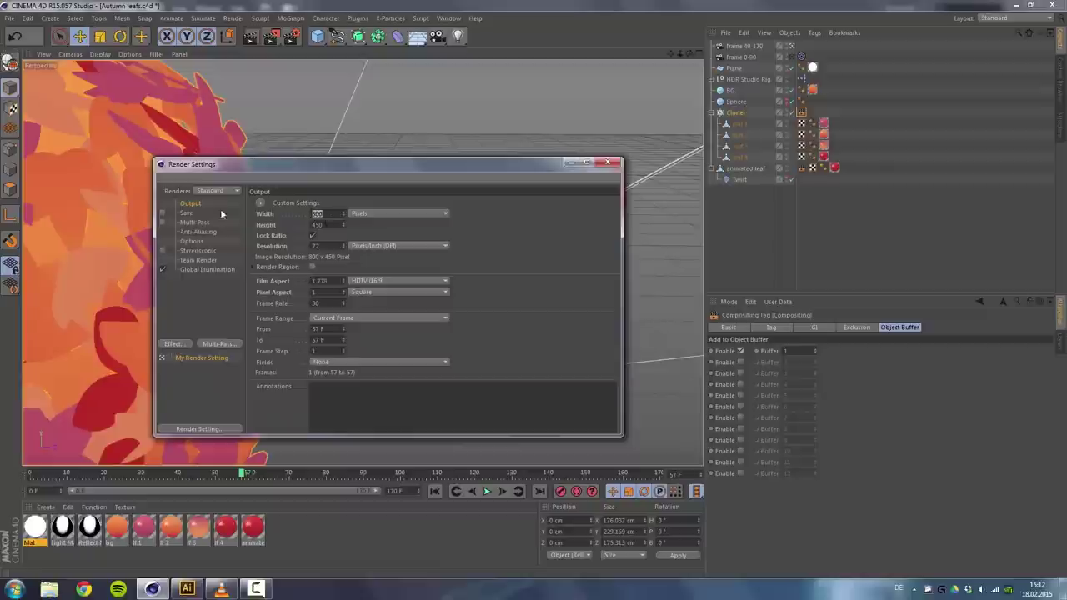
pyautogui.write('1280')
pyautogui.press('Return')
pyautogui.click(366, 316)
pyautogui.click(356, 350)
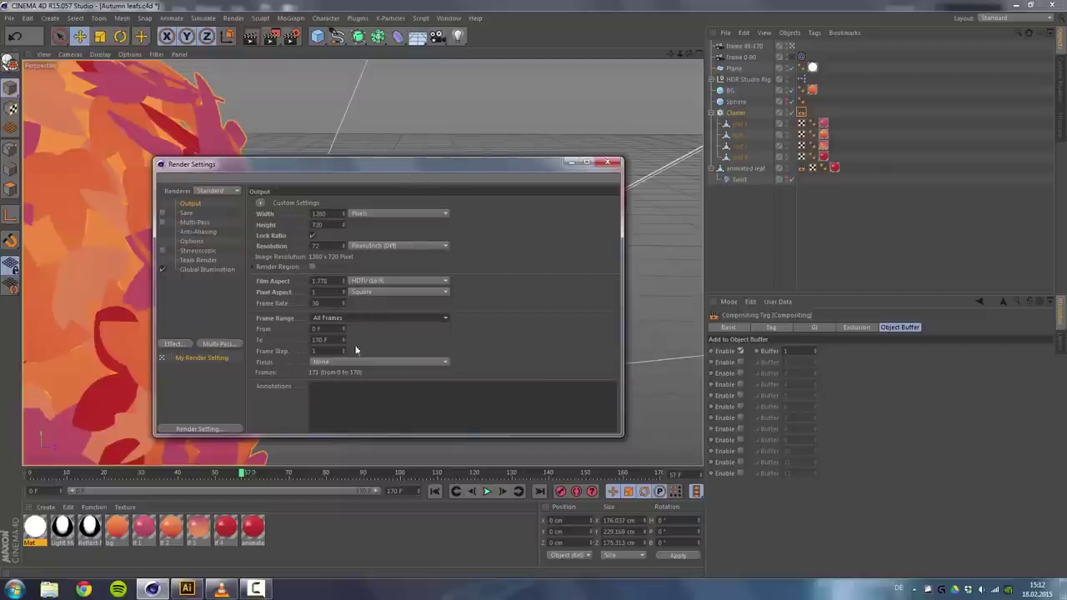
# Enable saving of the rendered image with a depth of 16 Bit/Channel and an alpha channel.
pyautogui.click(163, 213)
pyautogui.click(362, 246)
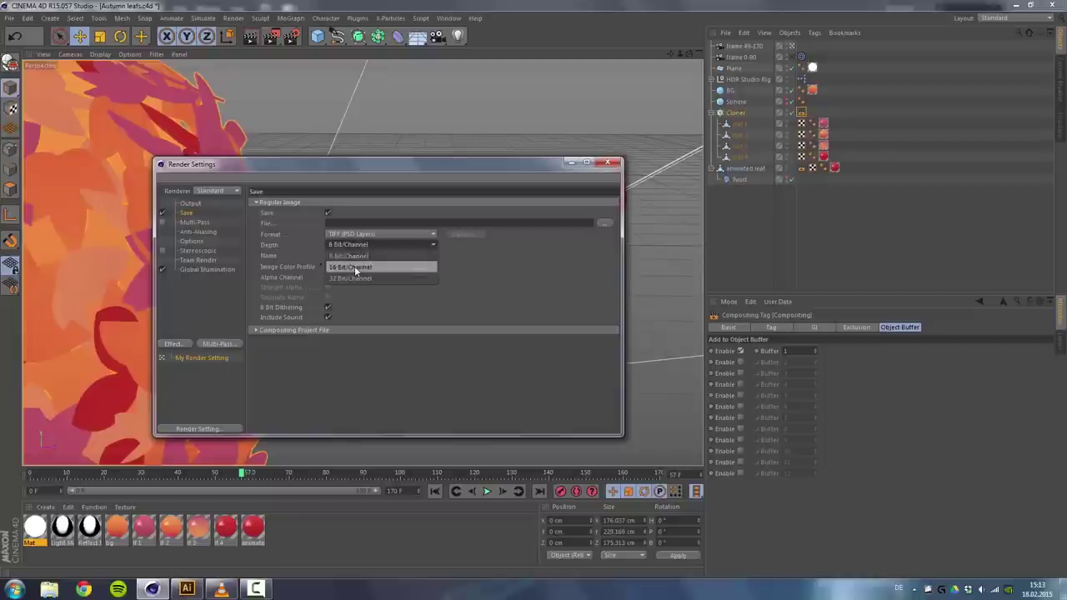
pyautogui.click(364, 267)
pyautogui.click(327, 277)
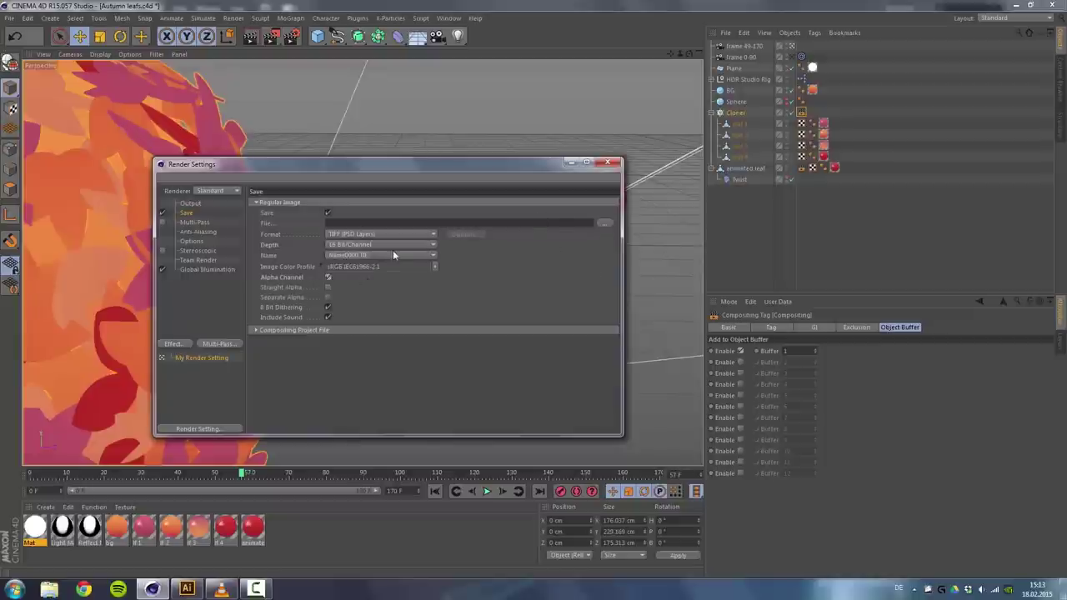
# Enable multi-pass rendering and add two Object Buffer passes and a Reflection pass.
pyautogui.click(162, 222)
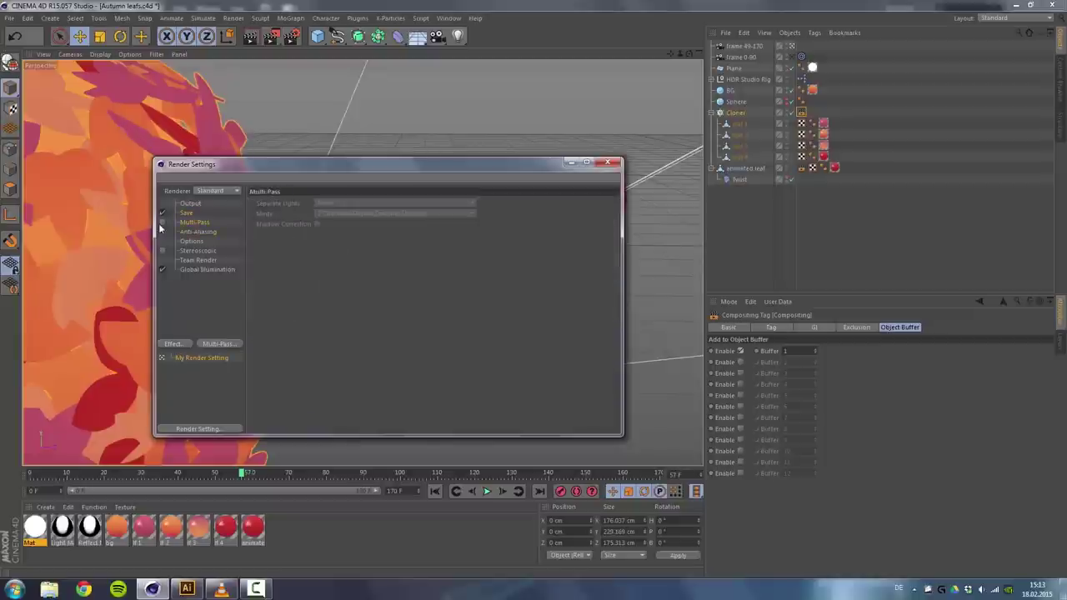
pyautogui.click(220, 344)
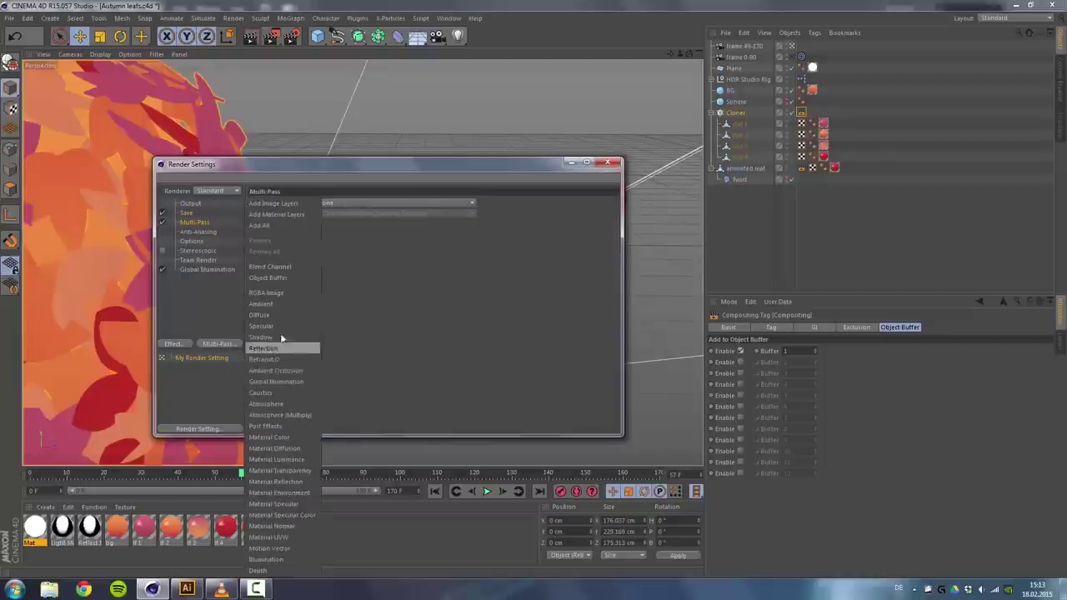
pyautogui.click(271, 286)
pyautogui.click(230, 344)
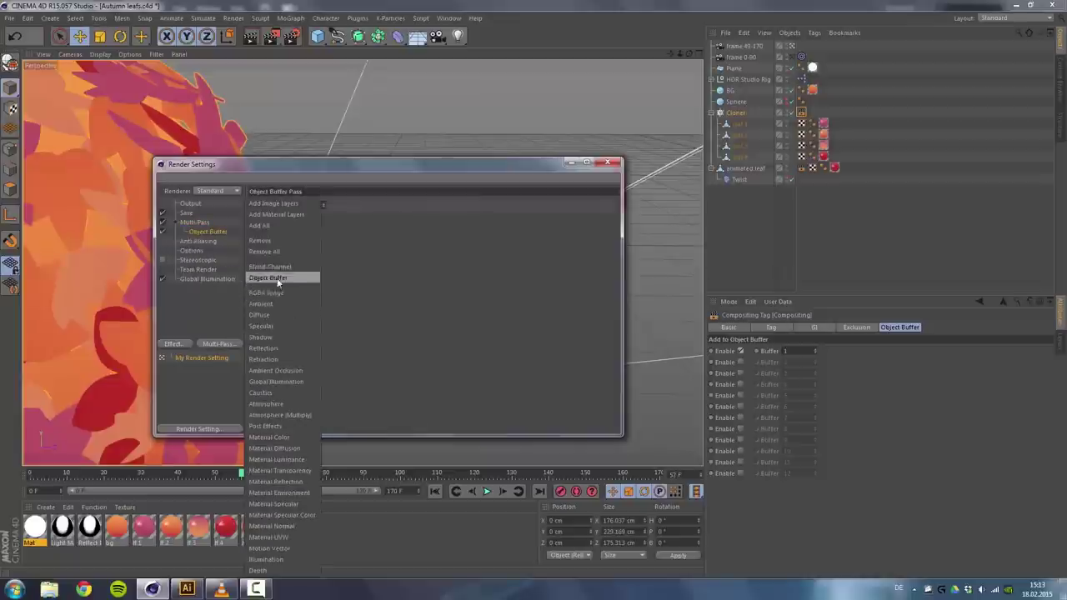
pyautogui.click(275, 279)
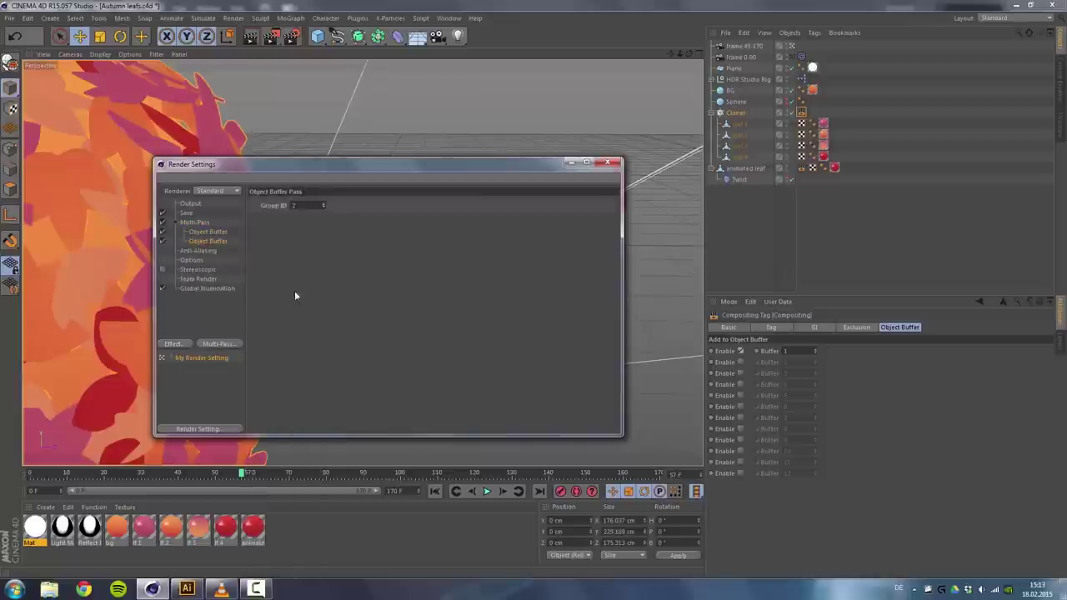
pyautogui.click(230, 344)
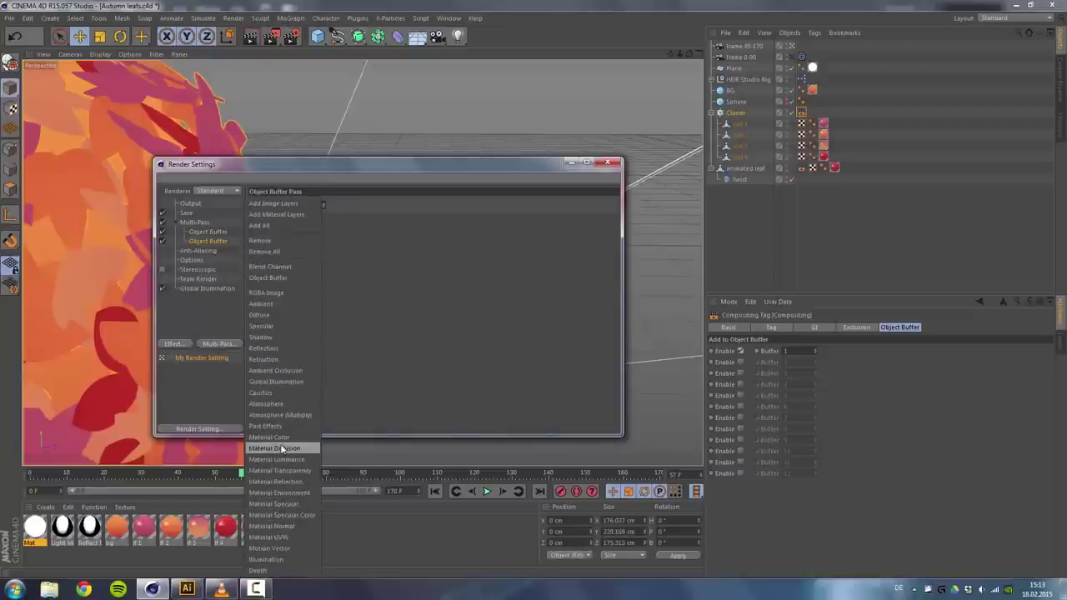
pyautogui.click(267, 348)
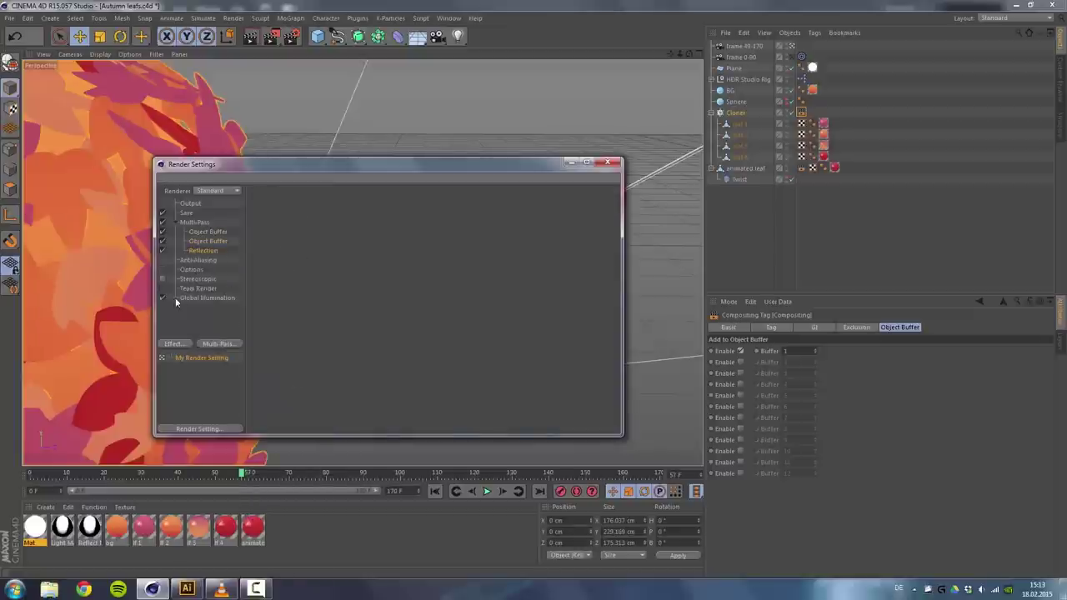
# Review the anti-aliasing and Global Illumination render settings, and close the render settings.
pyautogui.click(200, 262)
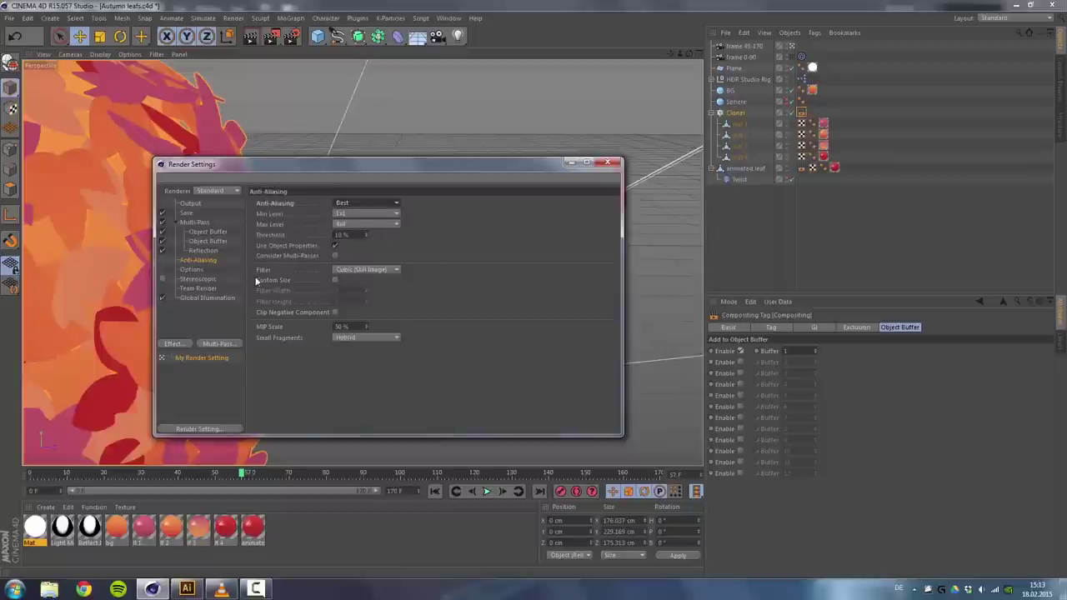
pyautogui.click(205, 298)
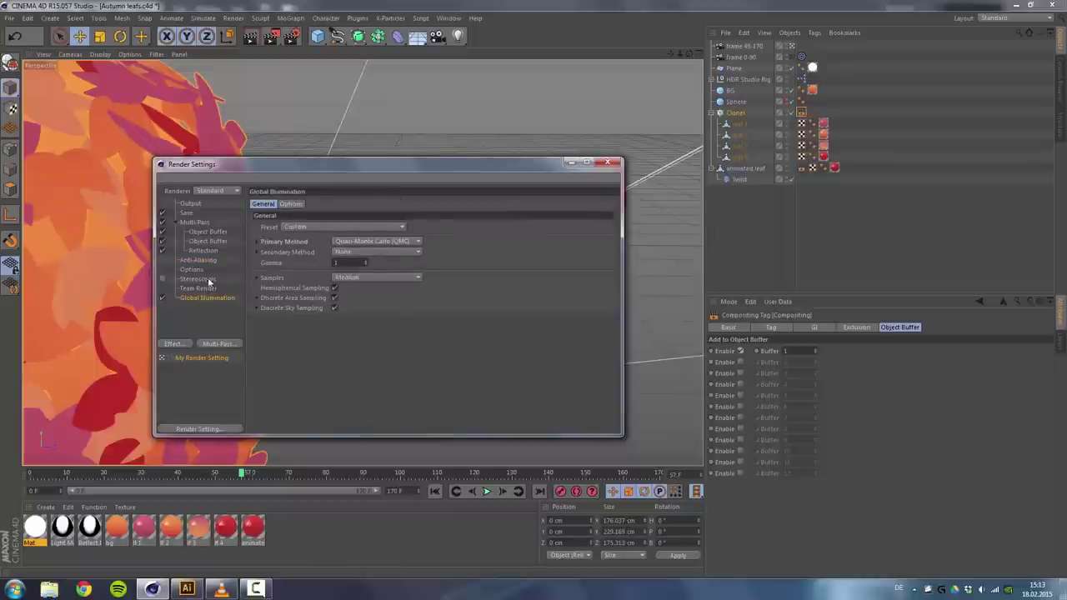
pyautogui.click(609, 163)
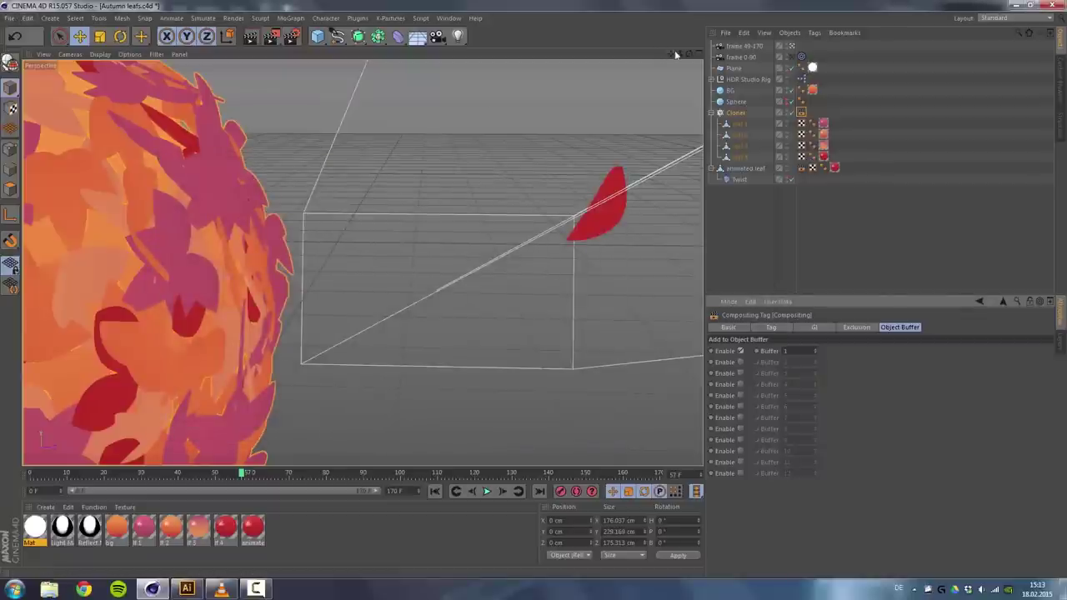
# Save the project as a new file named cam_1 in the Autumn 2014 folder.
pyautogui.click(9, 17)
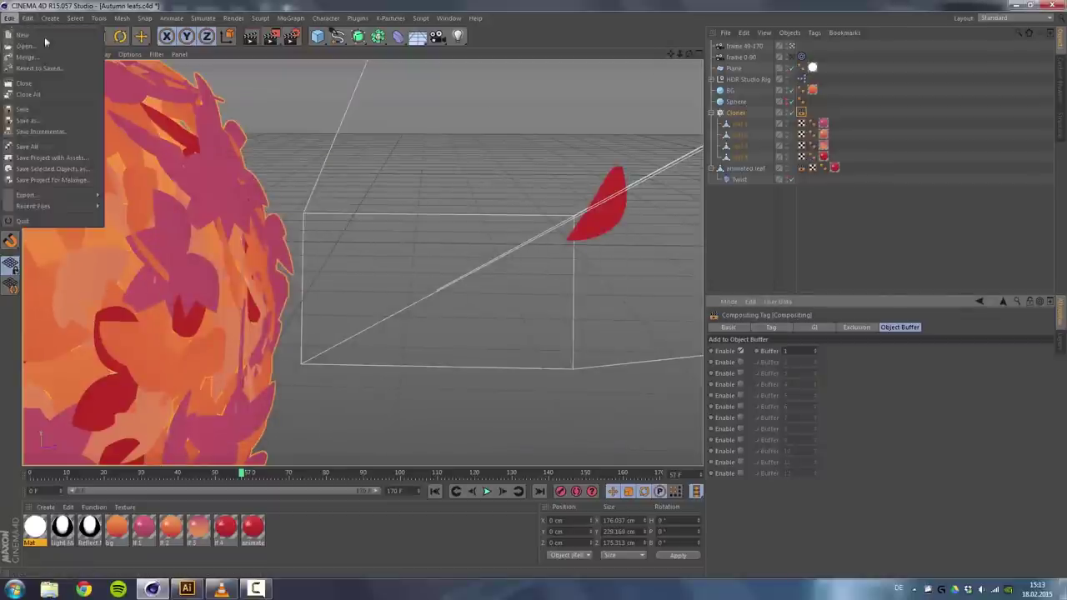
pyautogui.click(37, 121)
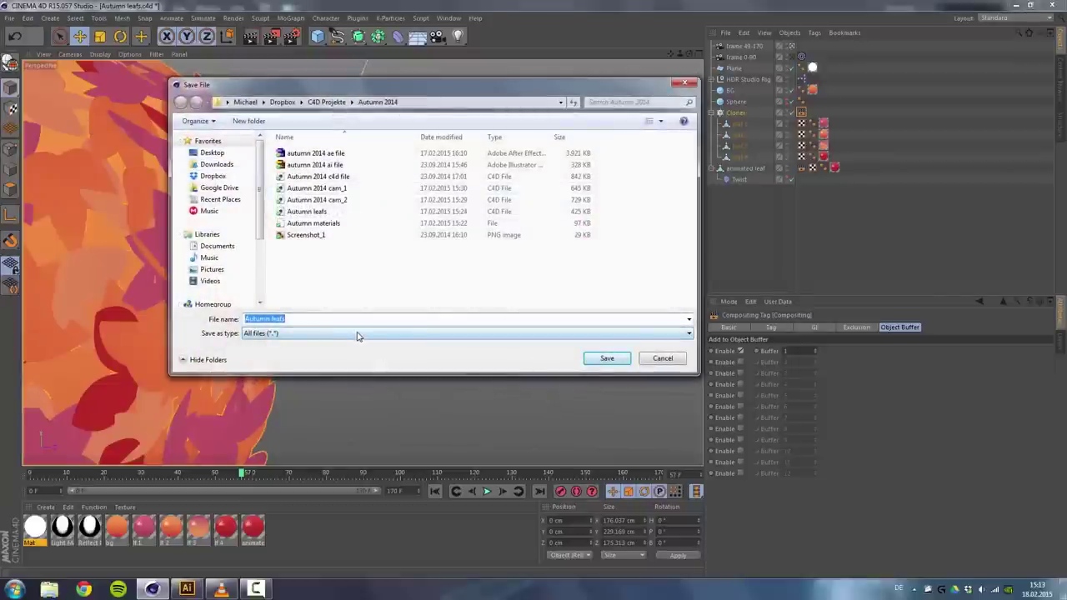
pyautogui.write('cam_1')
pyautogui.press('Return')
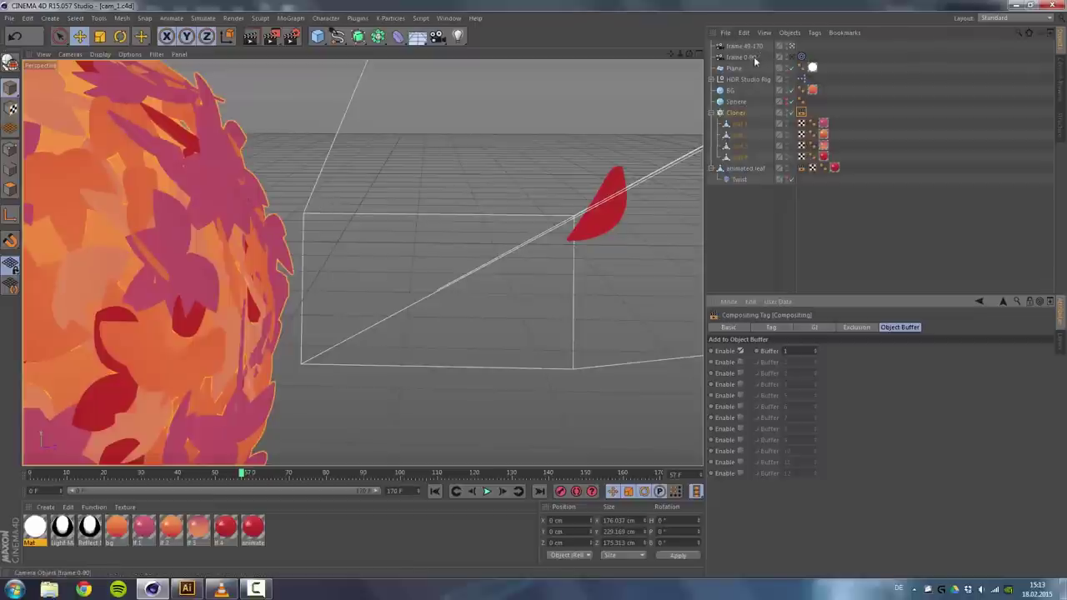
# Look through the frame 0-90 camera, set the timeline's end frame to 90, and scrub to about frame 75.
pyautogui.click(792, 58)
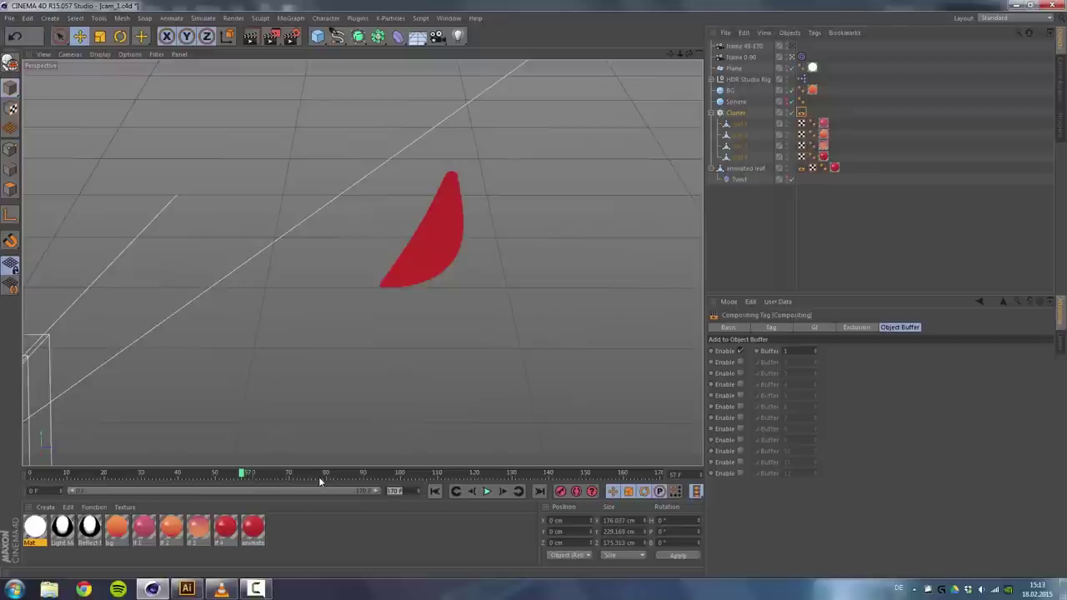
pyautogui.write('90')
pyautogui.press('Return')
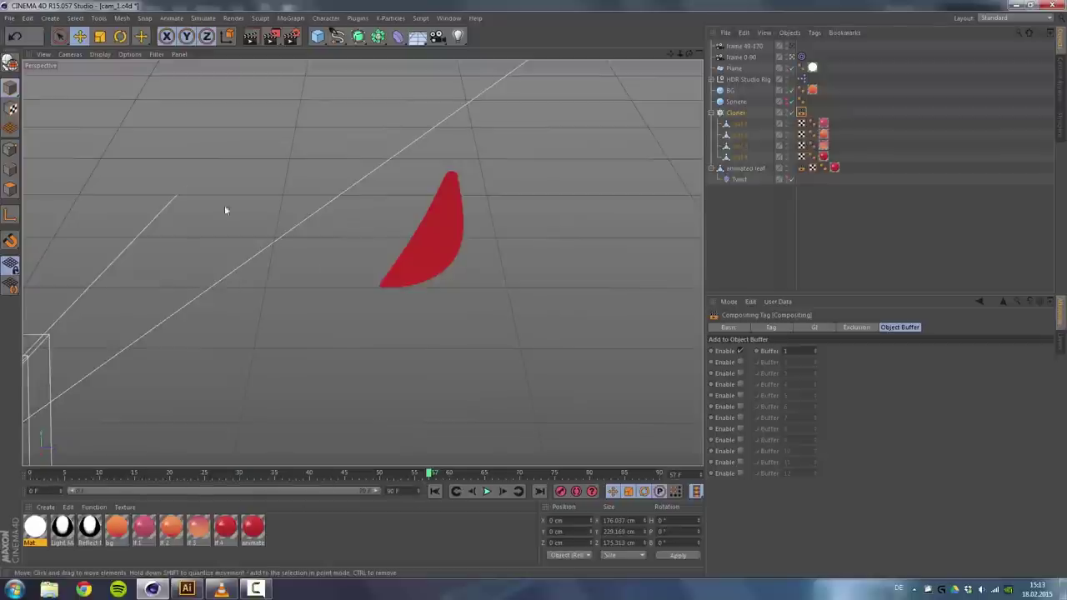
pyautogui.moveTo(429, 479); pyautogui.dragTo(564, 438)
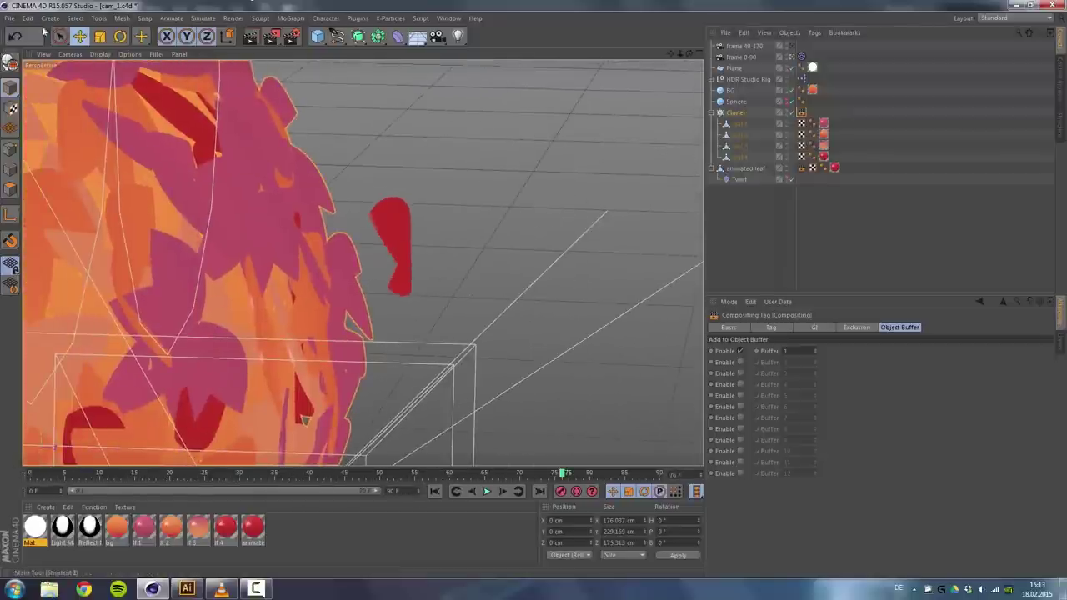
# Look through the frame 49-170 camera, and set the timeline from frame 49 to 170 with the preview range covering all of it.
pyautogui.click(793, 47)
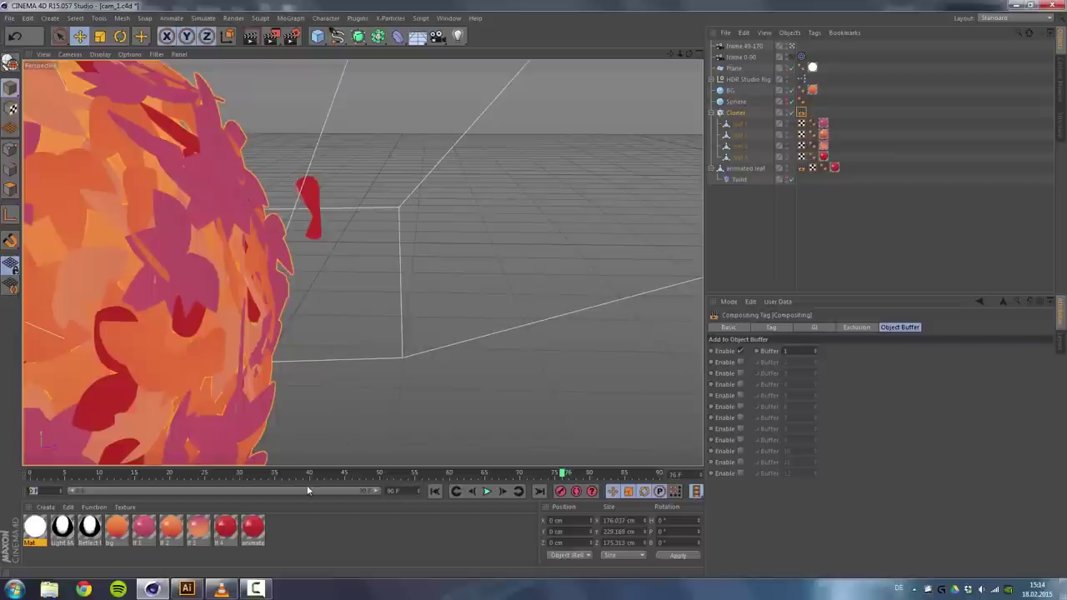
pyautogui.press('Tab')
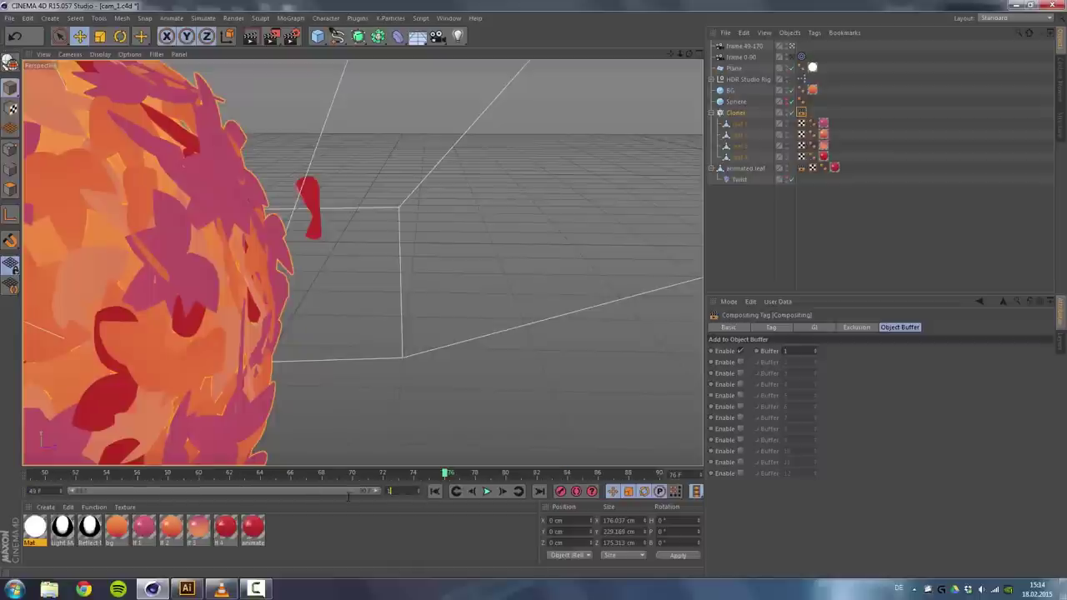
pyautogui.click(739, 263)
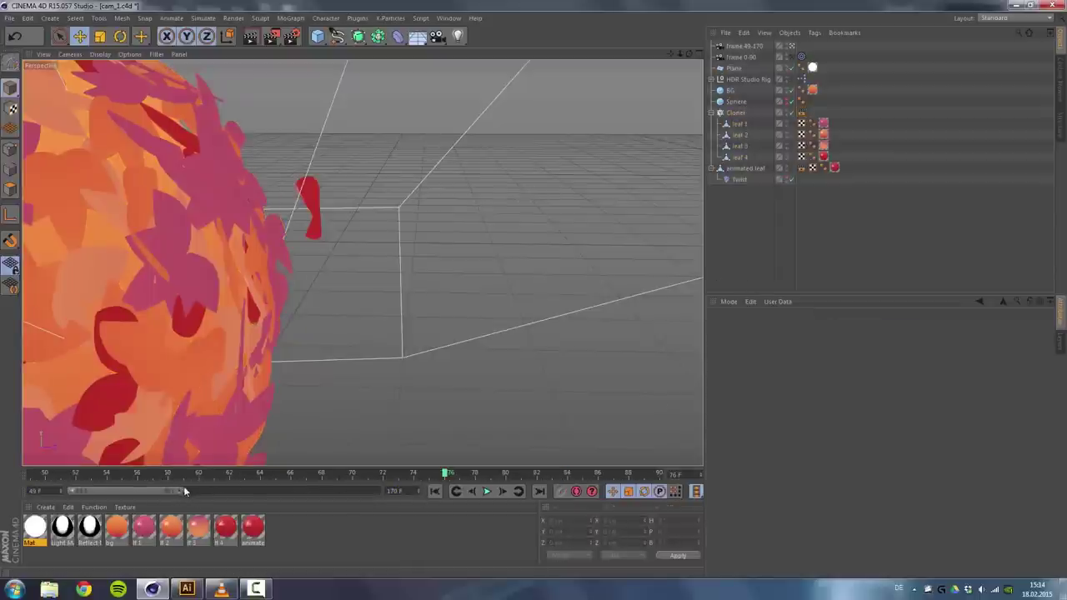
pyautogui.moveTo(184, 491); pyautogui.dragTo(472, 471)
# Play the animation from the first frame of the range and scrub through it to preview the leaf's motion.
pyautogui.click(435, 491)
pyautogui.click(486, 491)
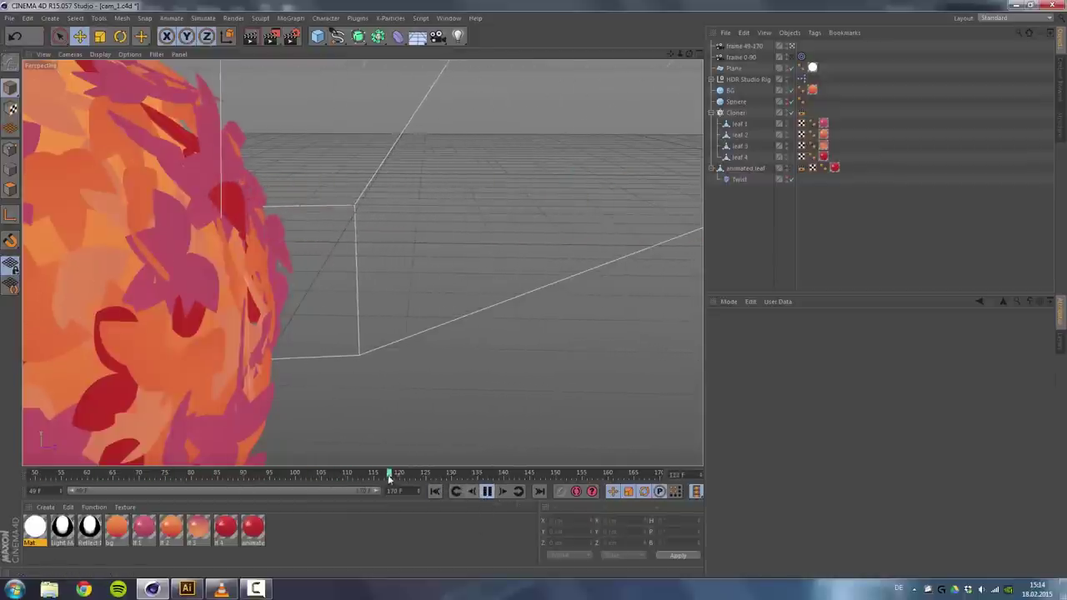
pyautogui.click(495, 477)
pyautogui.moveTo(273, 485)
pyautogui.mouseDown()
pyautogui.moveTo(1, 472)
pyautogui.moveTo(270, 476)
pyautogui.mouseUp()
pyautogui.click(484, 495)
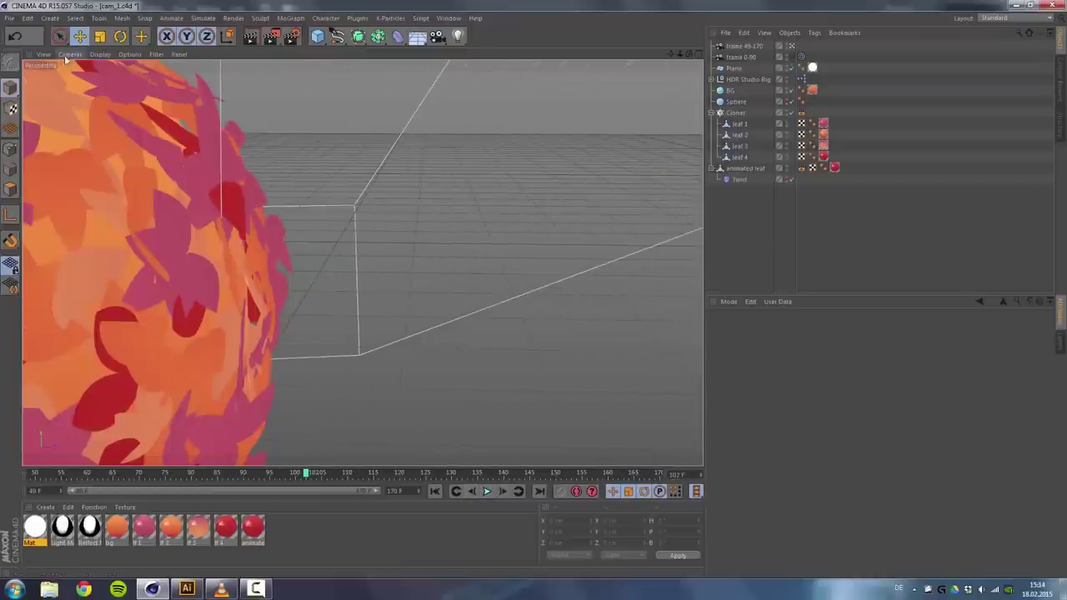
# Check the output size and frame range in the render settings, and close them.
pyautogui.click(291, 36)
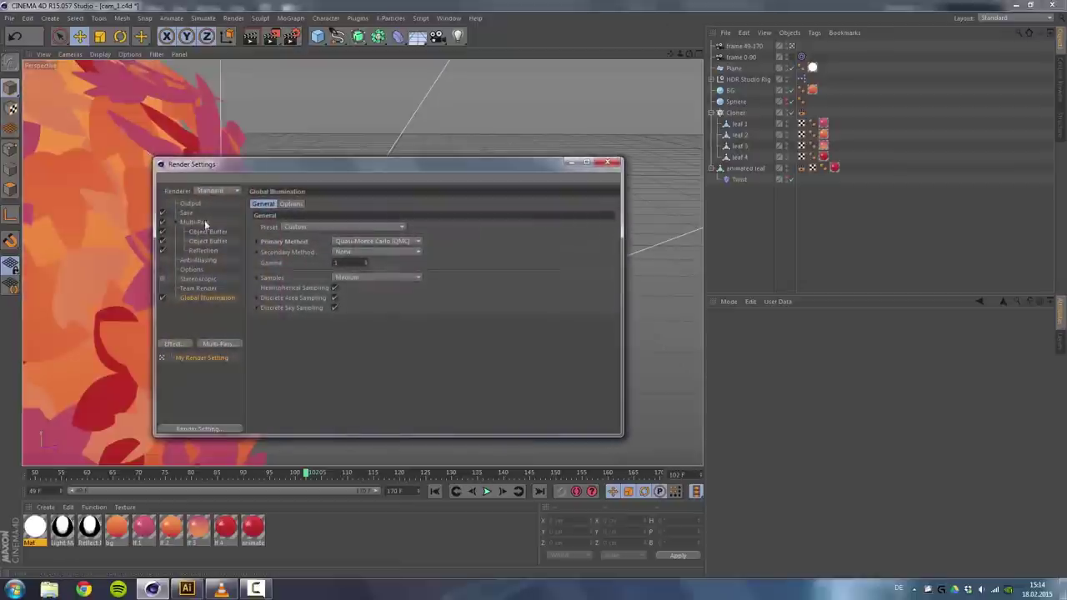
pyautogui.click(189, 206)
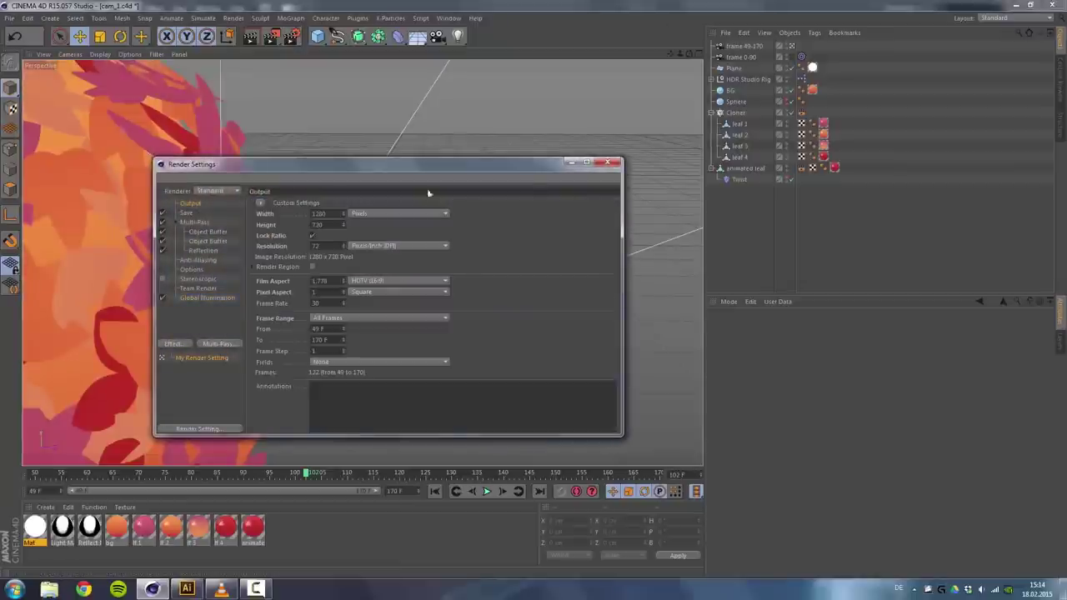
pyautogui.click(611, 163)
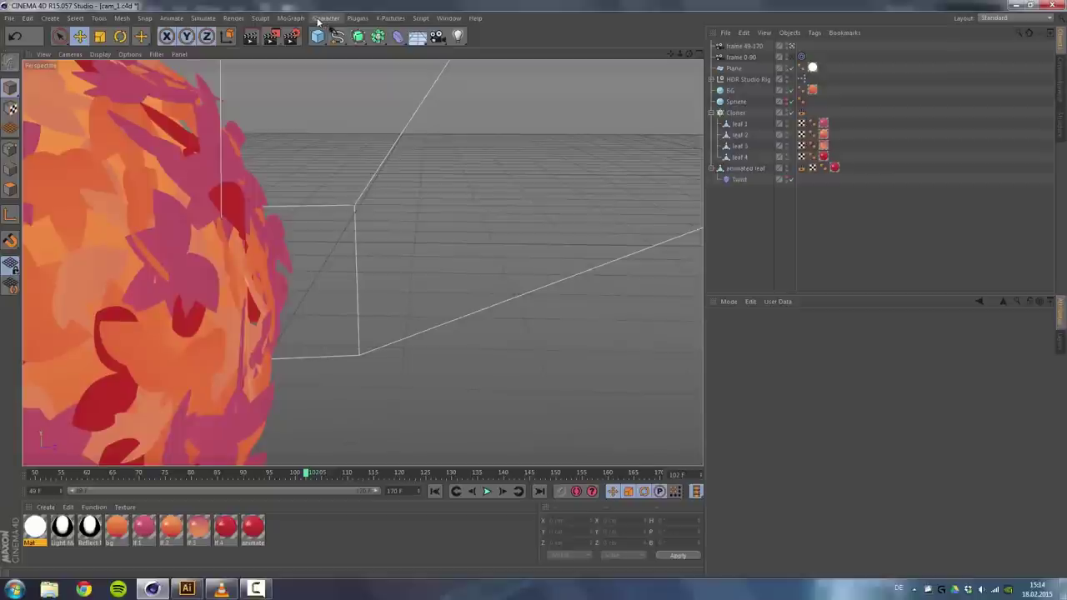
# Open the Render Queue from the current project.
pyautogui.click(233, 18)
pyautogui.click(233, 18)
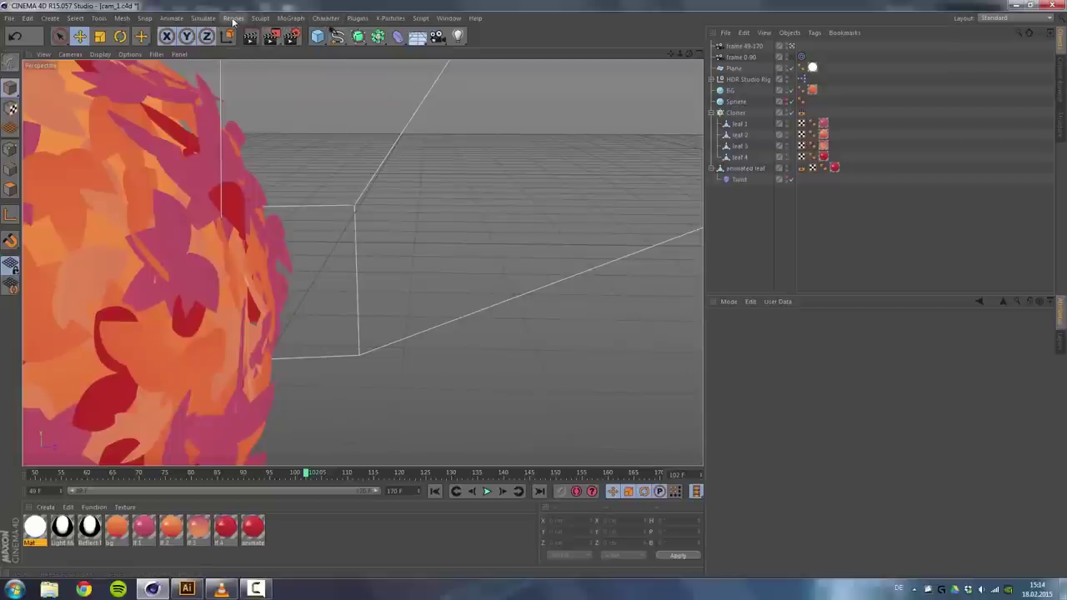
pyautogui.click(233, 18)
pyautogui.click(298, 112)
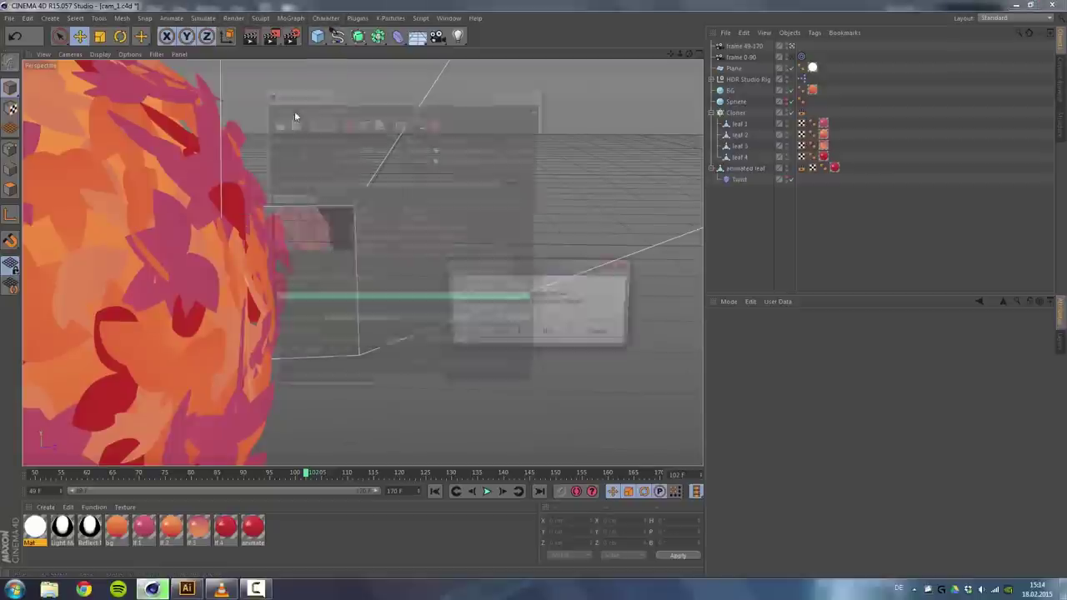
pyautogui.click(494, 333)
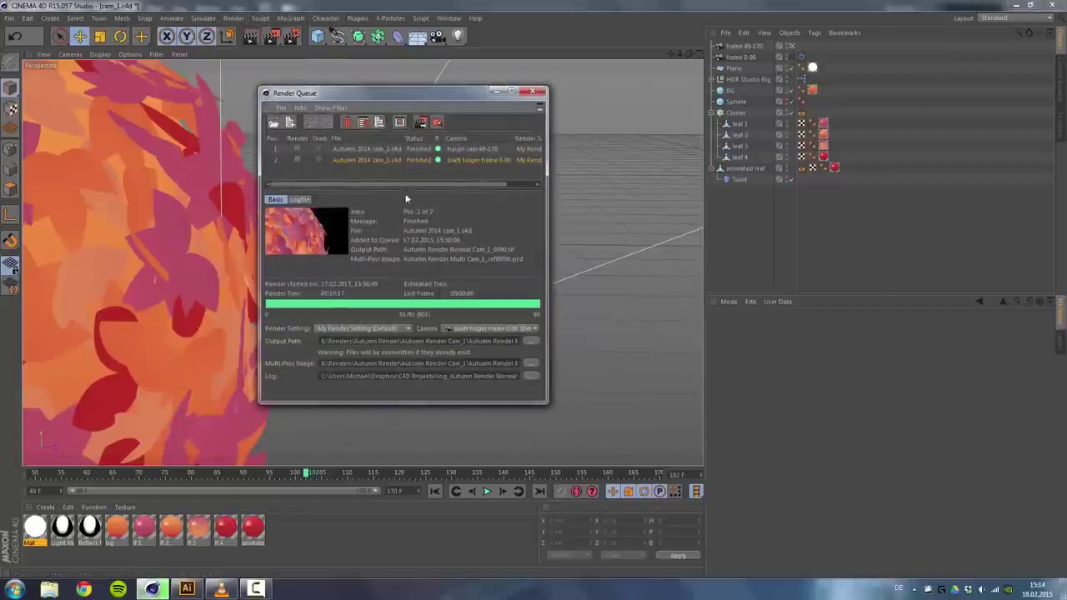
# Review the cam_1 and cam_2 jobs in the Render Queue, comparing their cameras, output paths and multi-pass image paths.
pyautogui.click(369, 160)
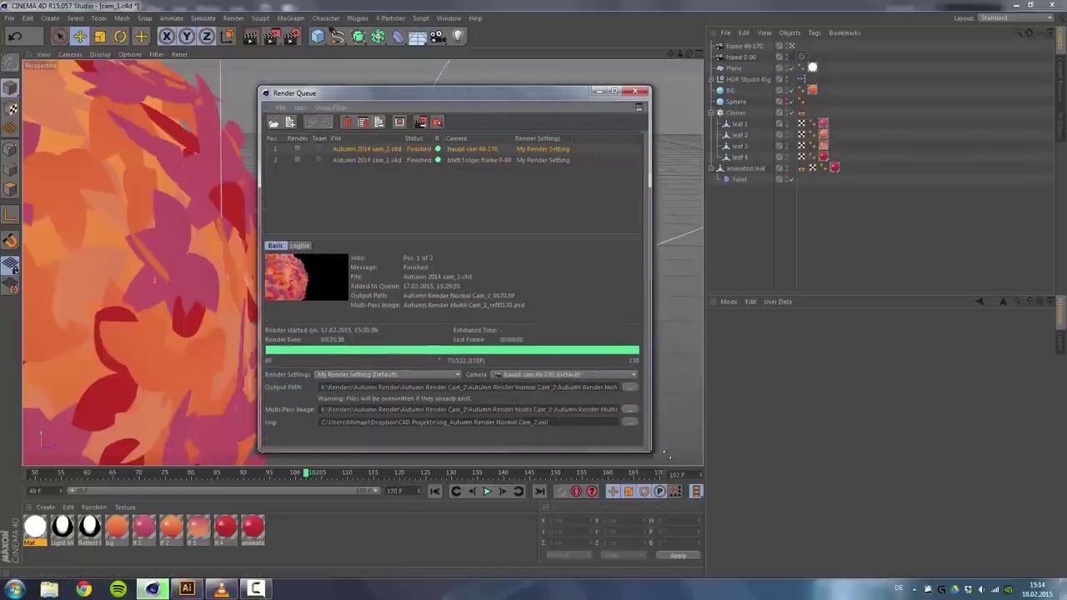
pyautogui.click(372, 160)
pyautogui.click(366, 151)
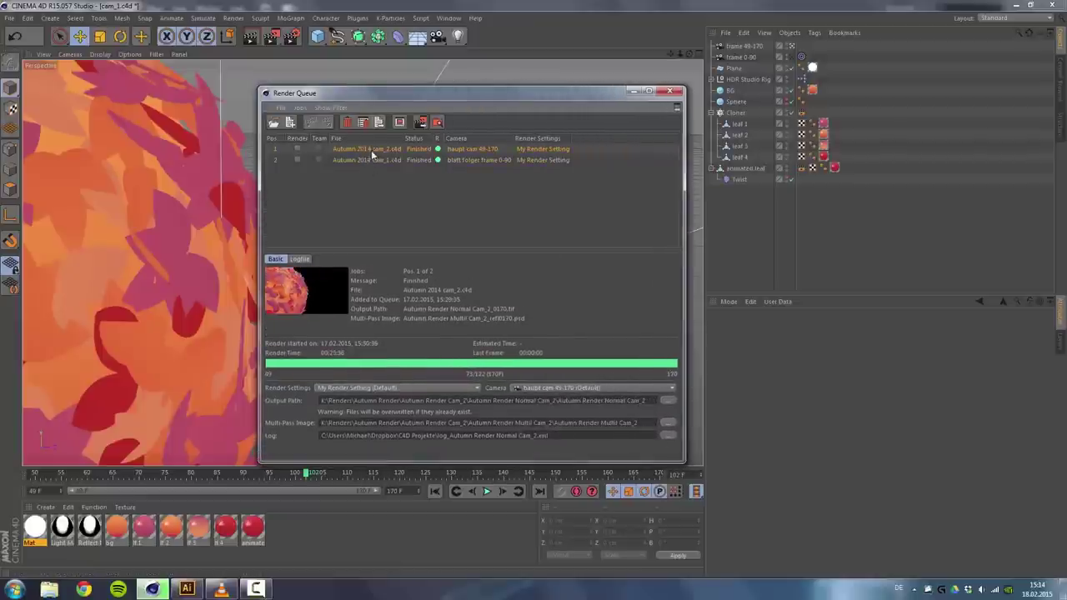
pyautogui.click(373, 161)
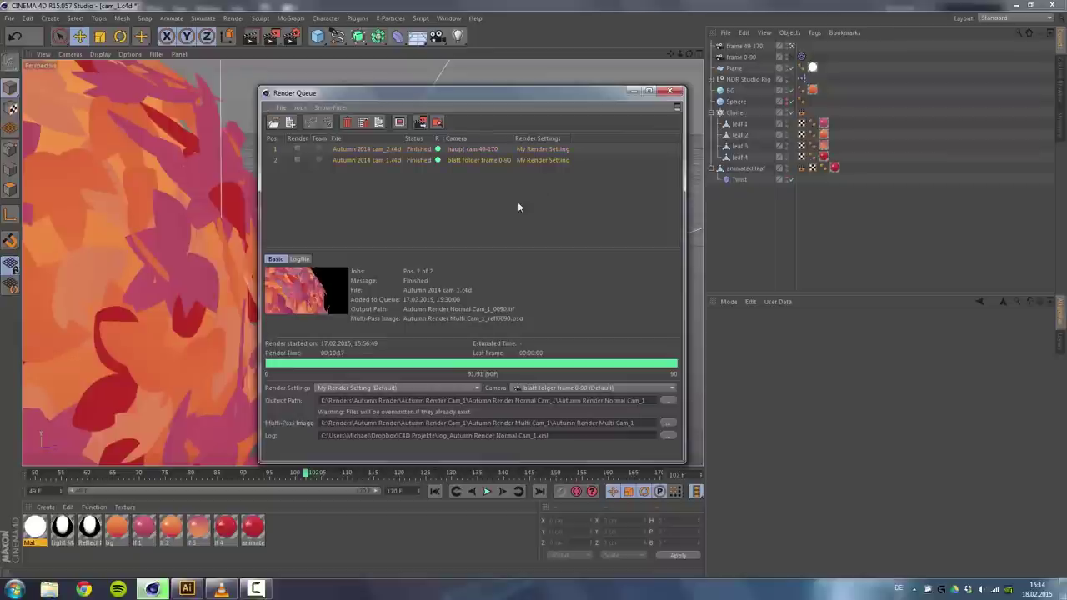
pyautogui.moveTo(430, 99)
pyautogui.mouseDown()
pyautogui.moveTo(381, 79)
pyautogui.moveTo(418, 97)
pyautogui.mouseUp()
pyautogui.click(368, 148)
pyautogui.click(365, 150)
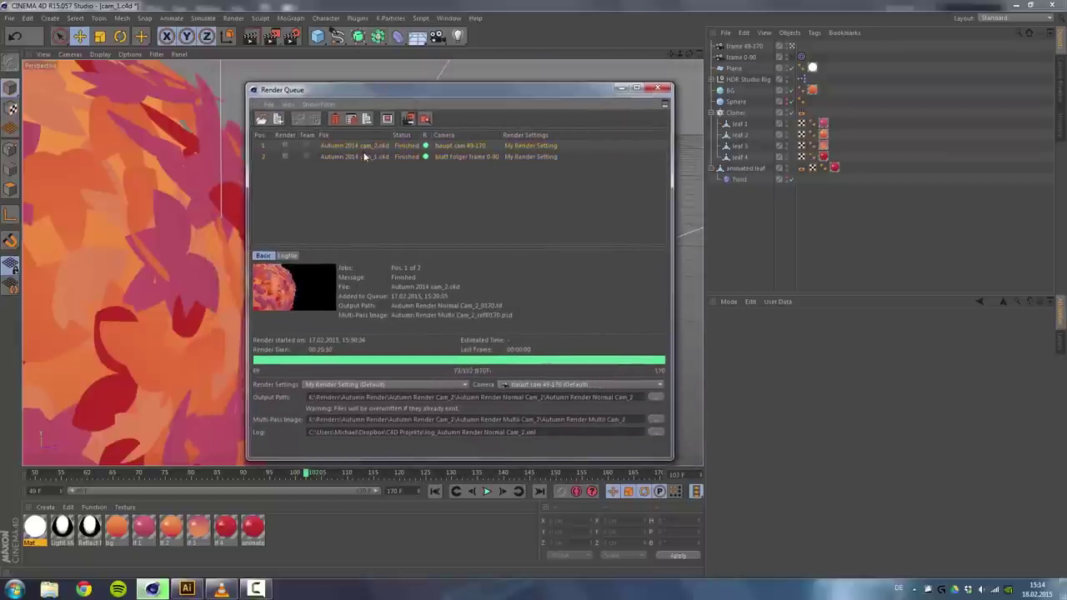
pyautogui.click(363, 156)
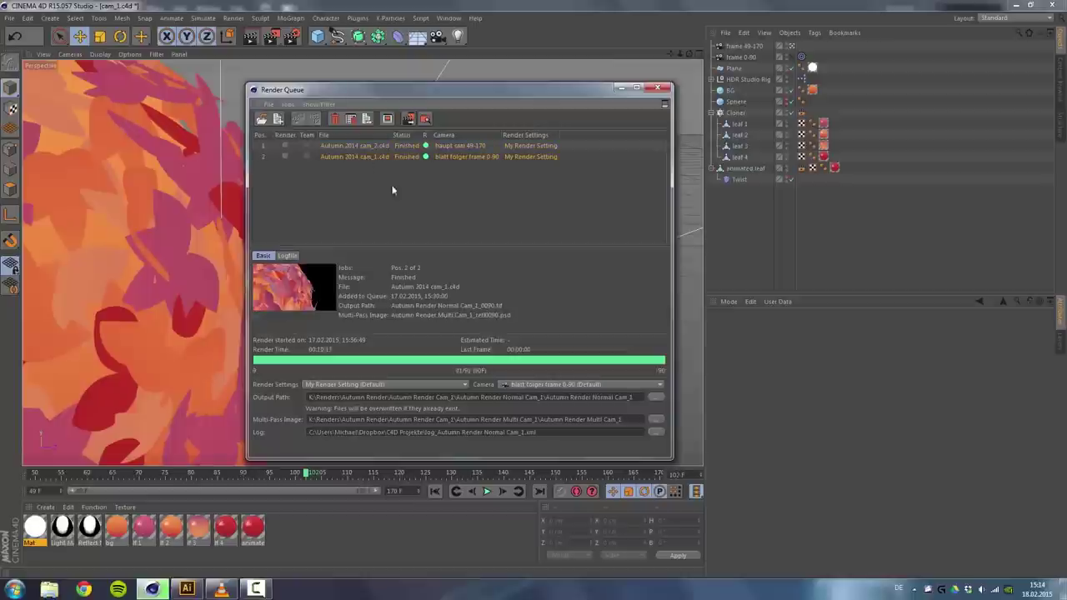
pyautogui.moveTo(532, 93); pyautogui.dragTo(503, 79)
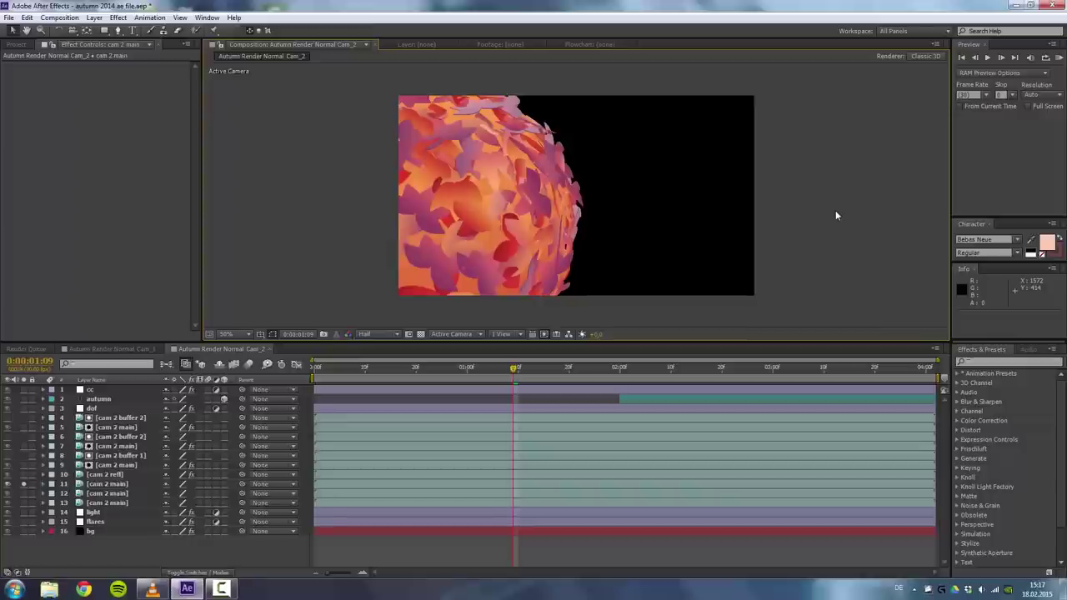
# In After Effects, open the Autumn Render Normal Cam_1 composition and solo the uppermost unmatted cam 1 main layer.
pyautogui.moveTo(403, 370); pyautogui.dragTo(426, 369)
pyautogui.click(117, 348)
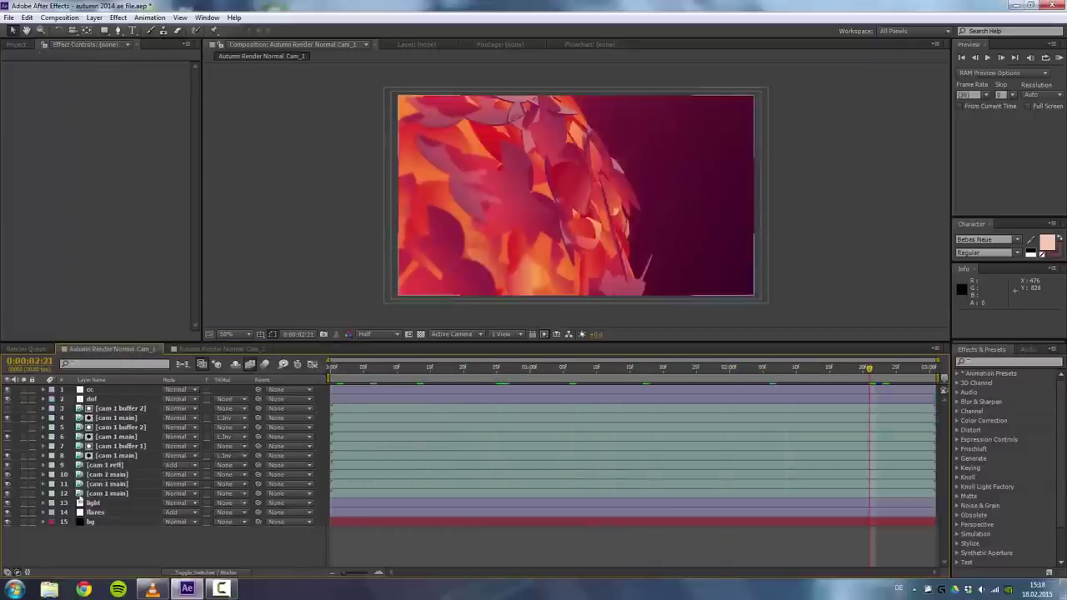
pyautogui.click(25, 476)
# Preview the soloed cam 1 main pass at several times across the composition's timeline.
pyautogui.click(484, 371)
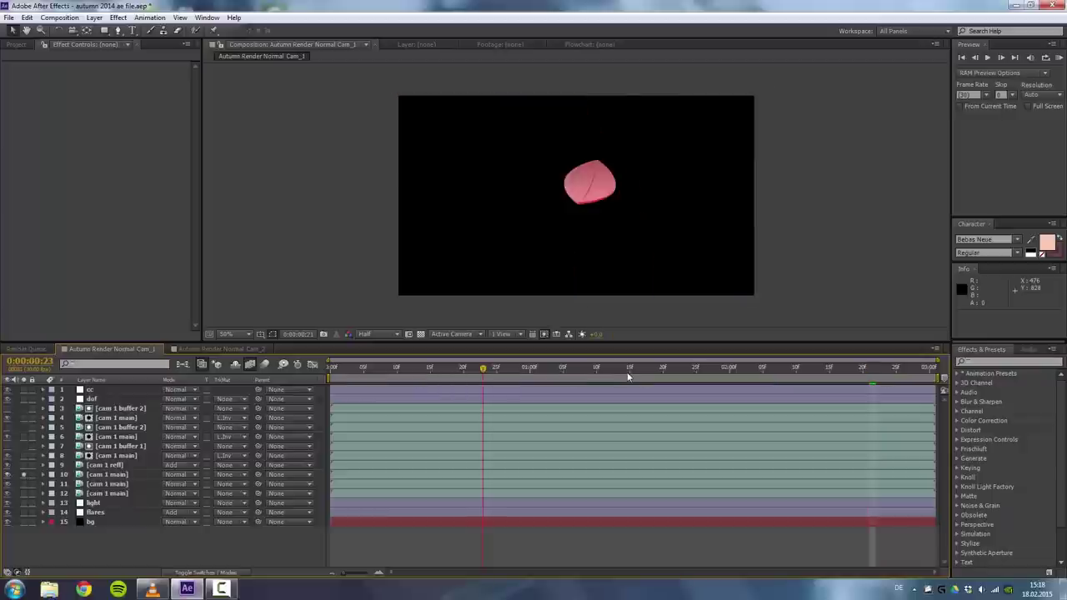
pyautogui.moveTo(627, 371); pyautogui.dragTo(803, 372)
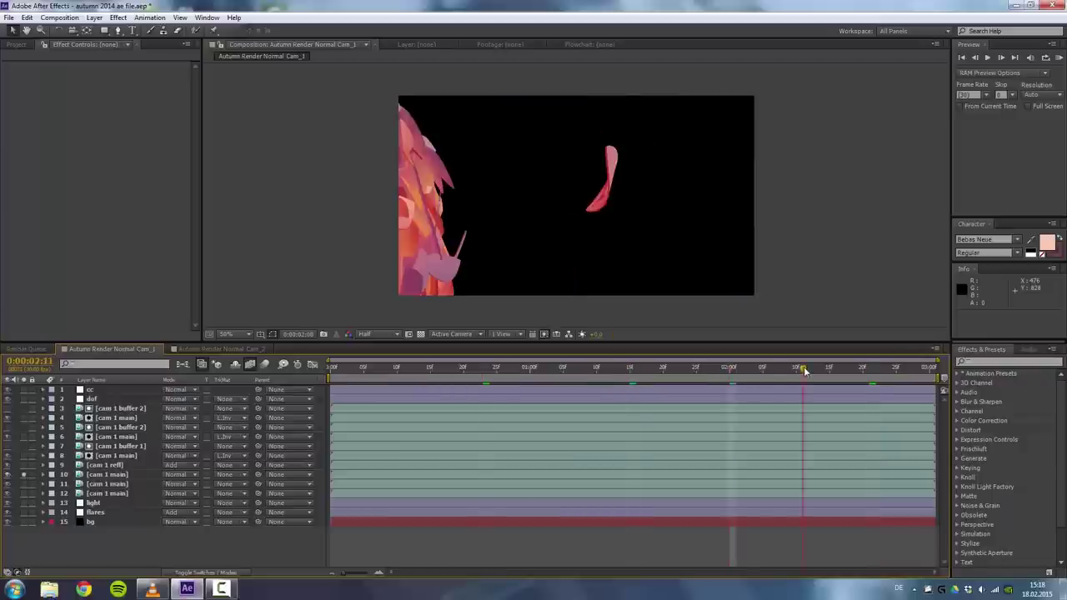
pyautogui.click(889, 367)
pyautogui.click(642, 368)
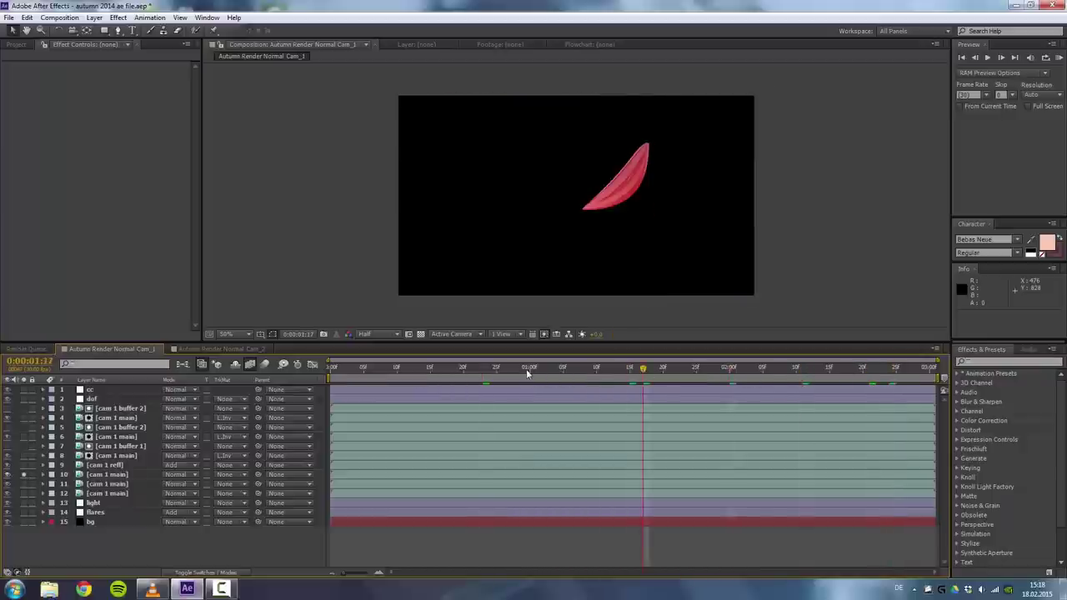
pyautogui.click(523, 367)
pyautogui.click(411, 383)
pyautogui.click(358, 384)
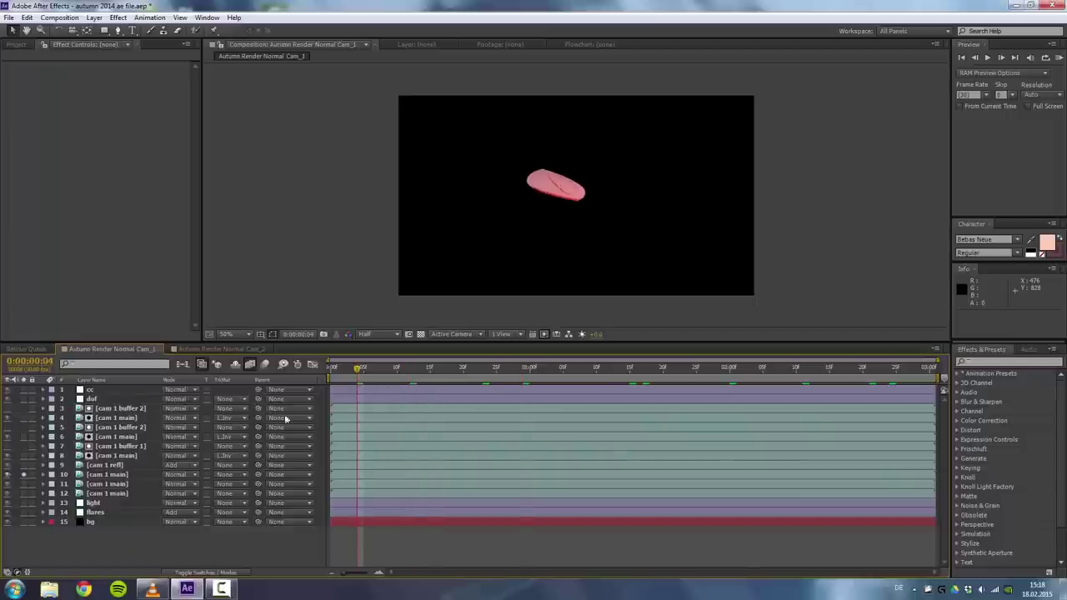
# Look at the Cam_2 composition, return to Cam_1, solo the cam 1 refl layer and check its Curves effect.
pyautogui.click(207, 348)
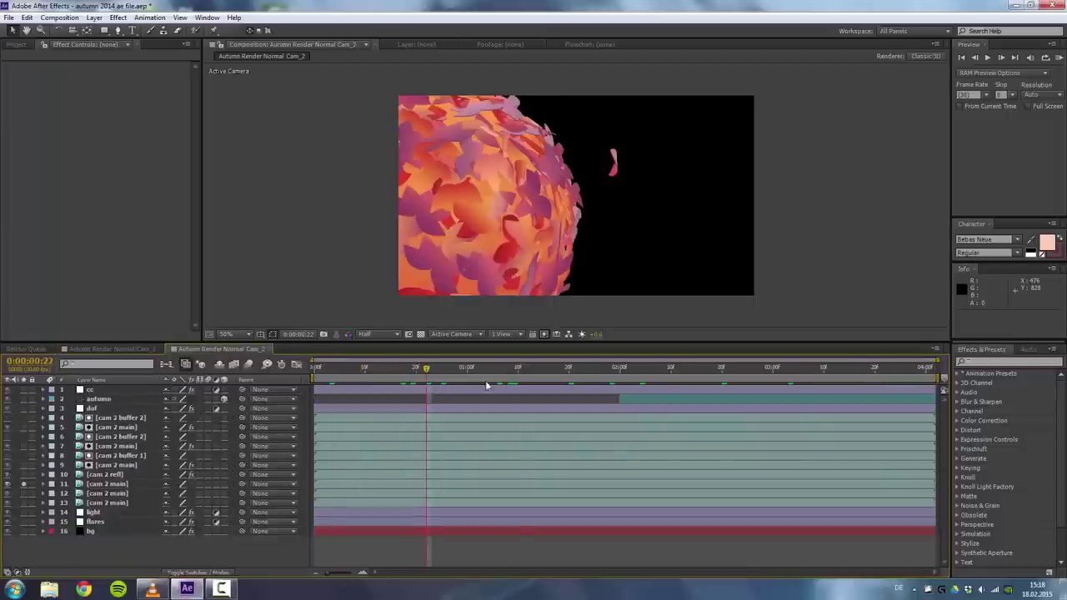
pyautogui.click(109, 349)
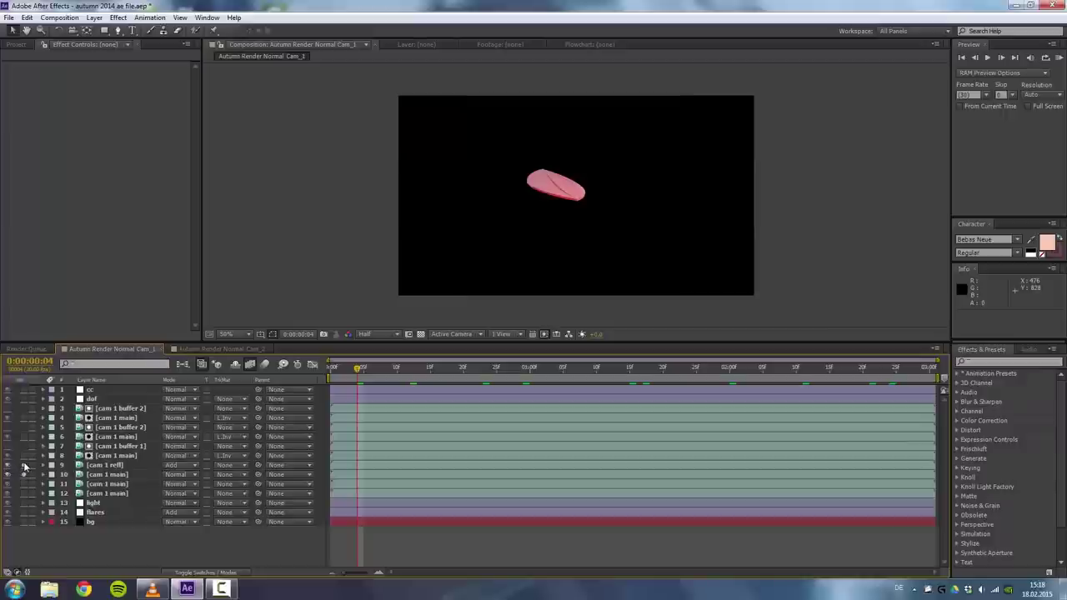
pyautogui.click(116, 465)
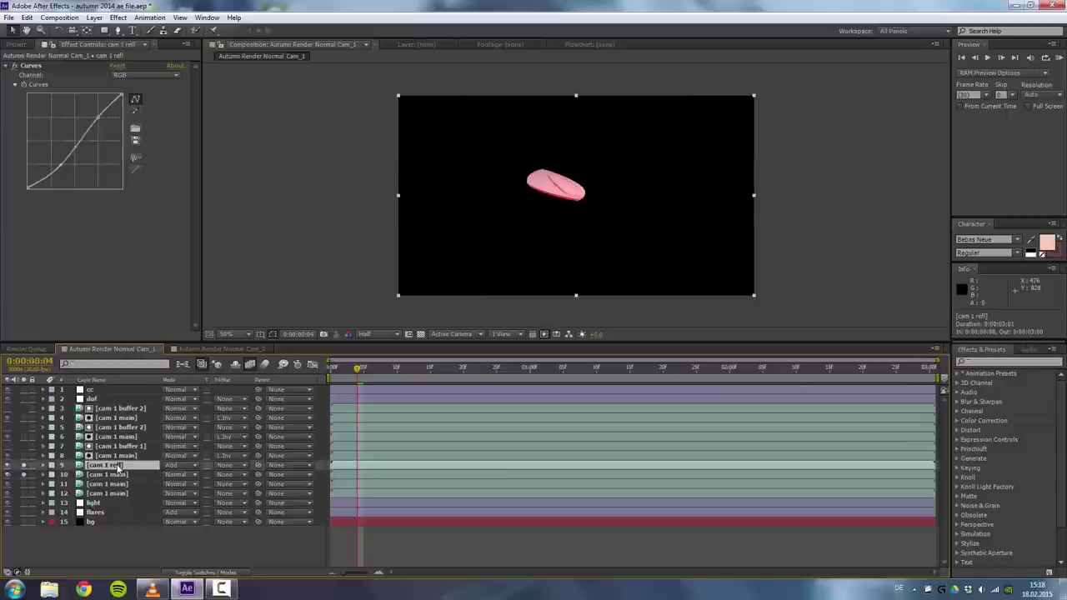
pyautogui.click(17, 66)
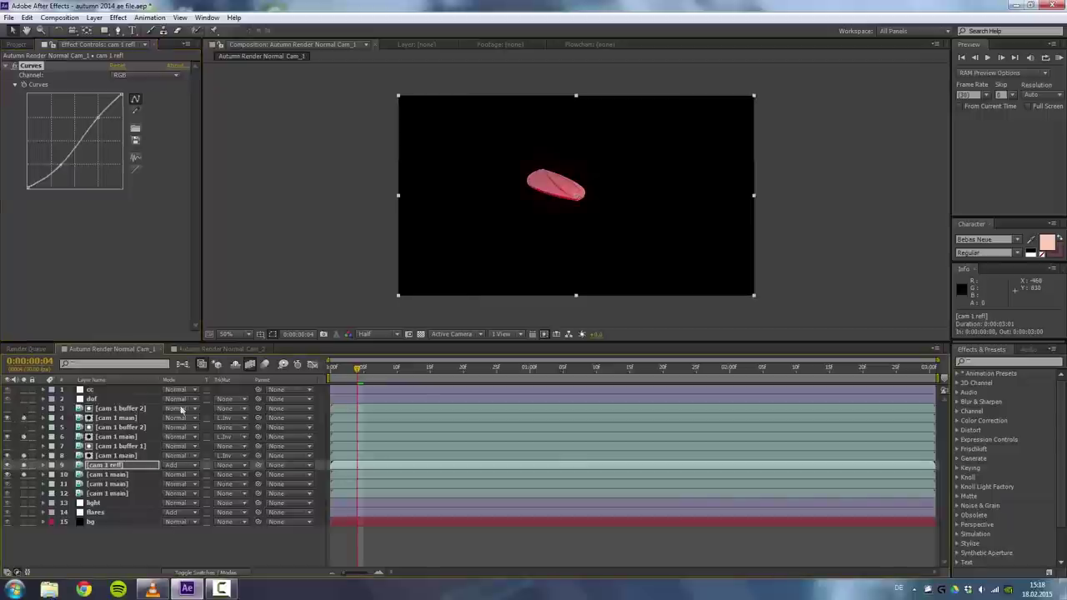
# With the three matted cam 1 main layers also soloed, preview the combined passes up to 0:00:02:15.
pyautogui.click(528, 370)
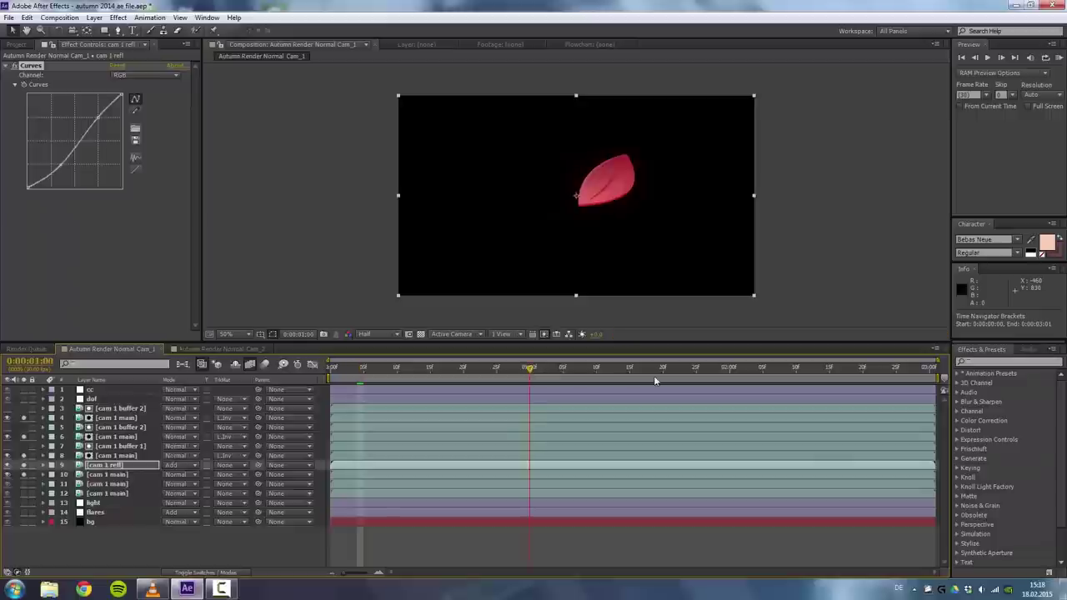
pyautogui.click(658, 373)
pyautogui.click(763, 379)
pyautogui.click(830, 372)
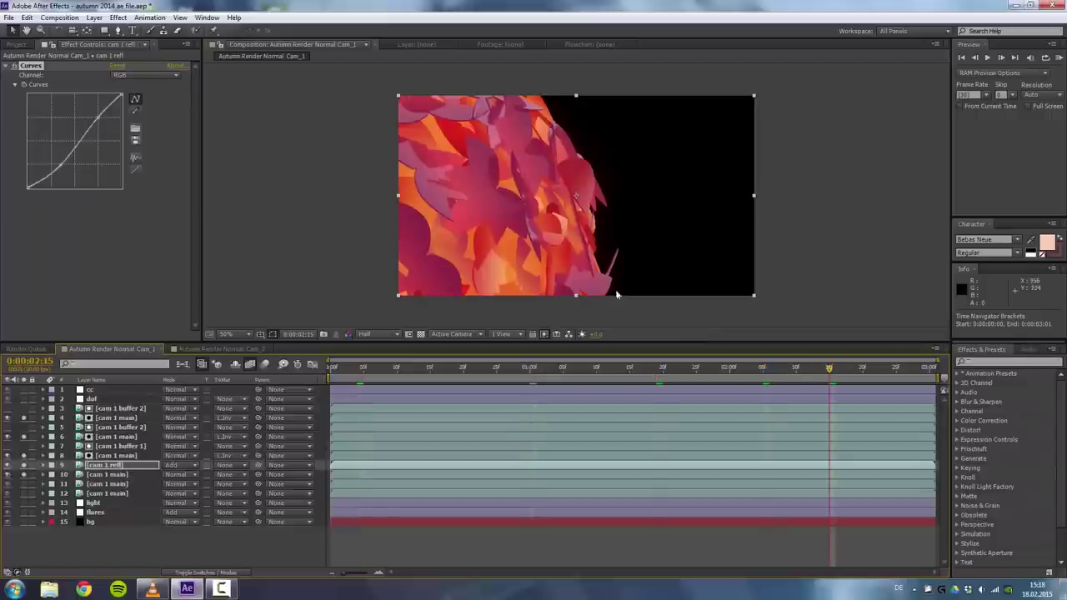
# Inspect the Glow and Curves effects on the matted cam 1 main layers by comparing the image without and with them.
pyautogui.click(123, 418)
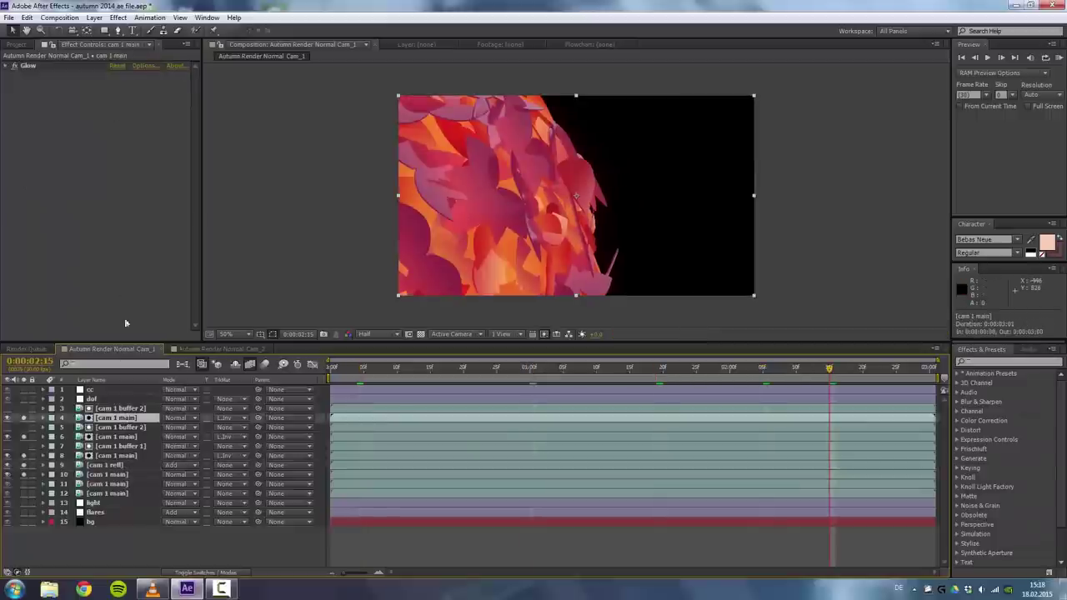
pyautogui.click(14, 66)
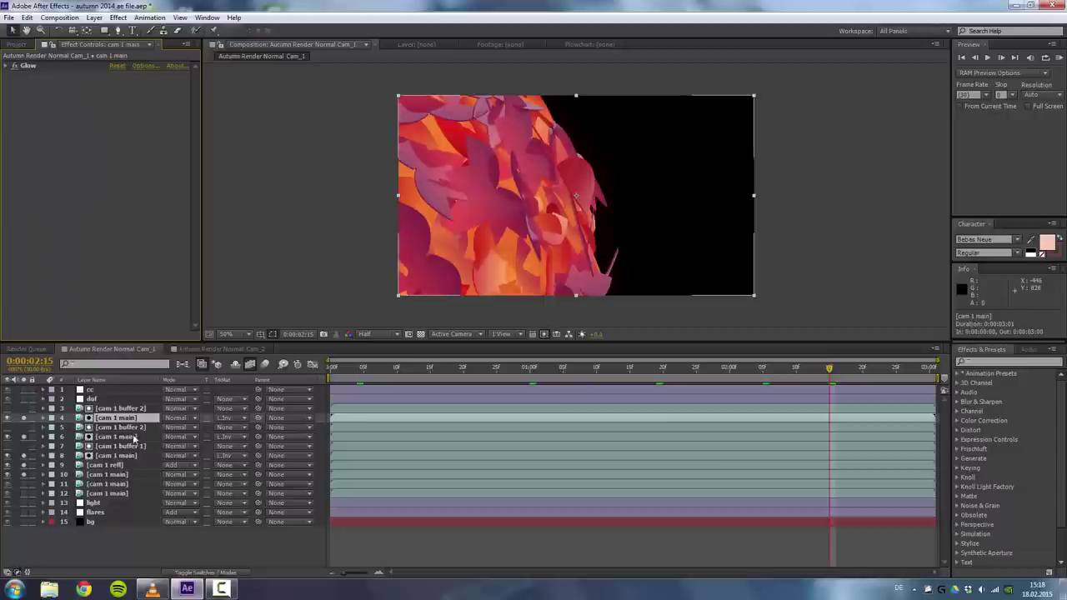
pyautogui.click(133, 437)
pyautogui.click(15, 67)
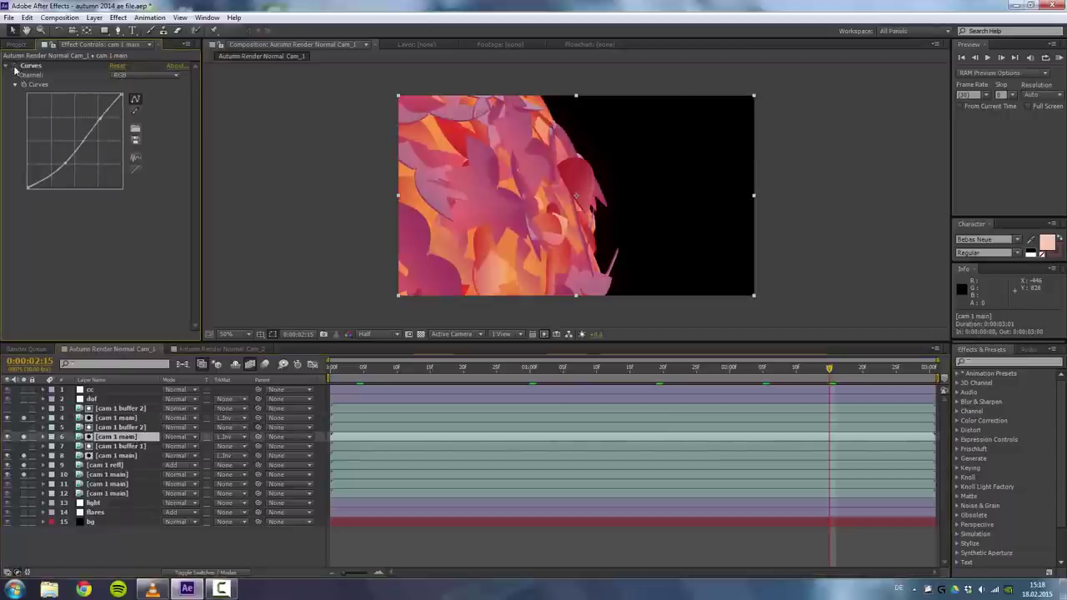
pyautogui.click(14, 66)
pyautogui.click(126, 457)
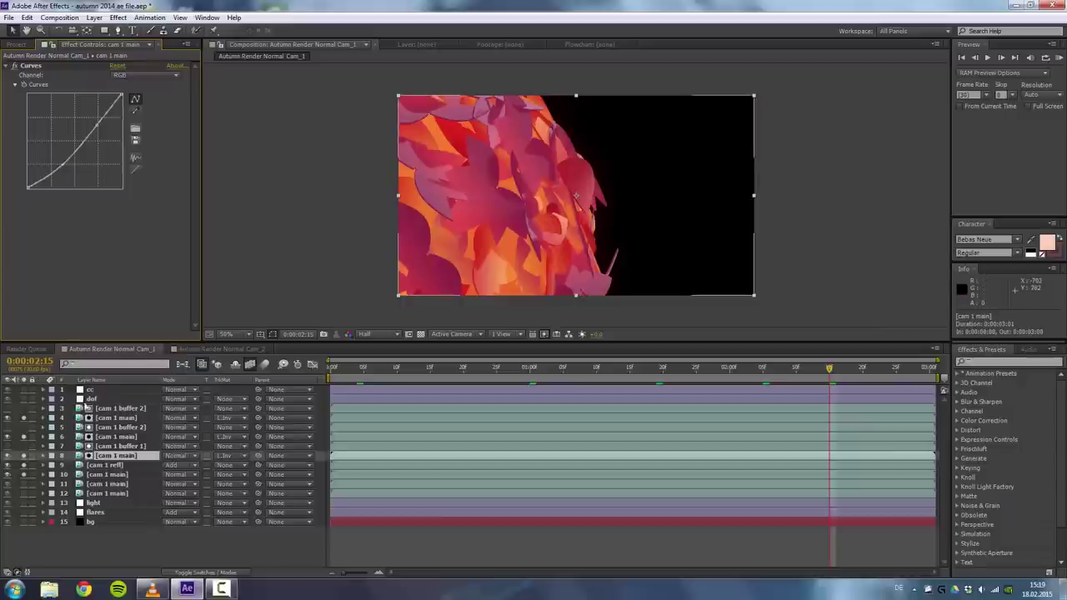
# Solo the two lower unmatted cam 1 main layers and the bg layer.
pyautogui.click(24, 484)
pyautogui.click(24, 494)
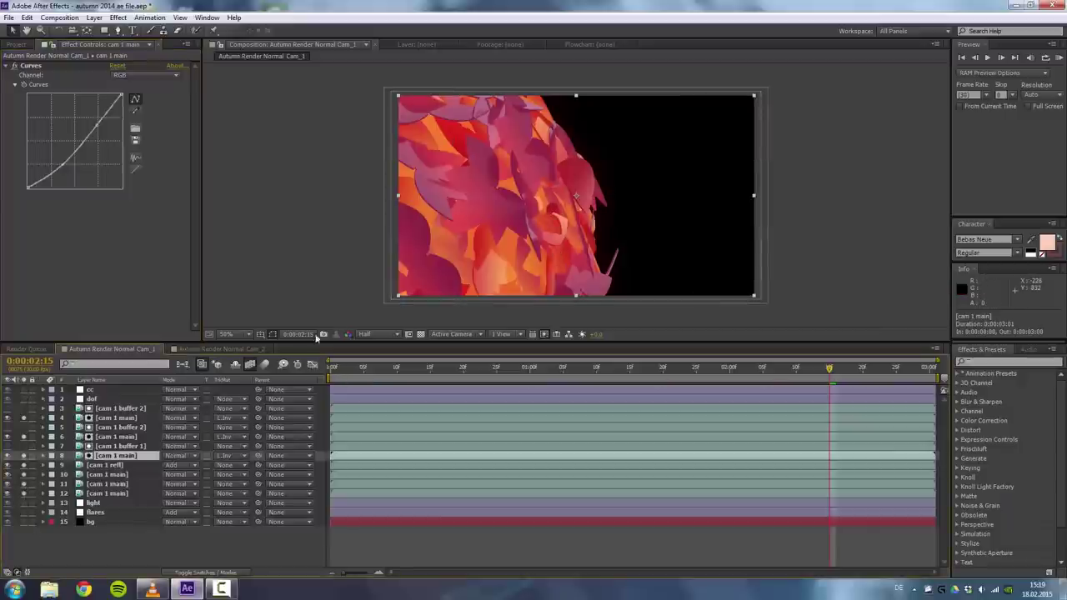
pyautogui.click(105, 475)
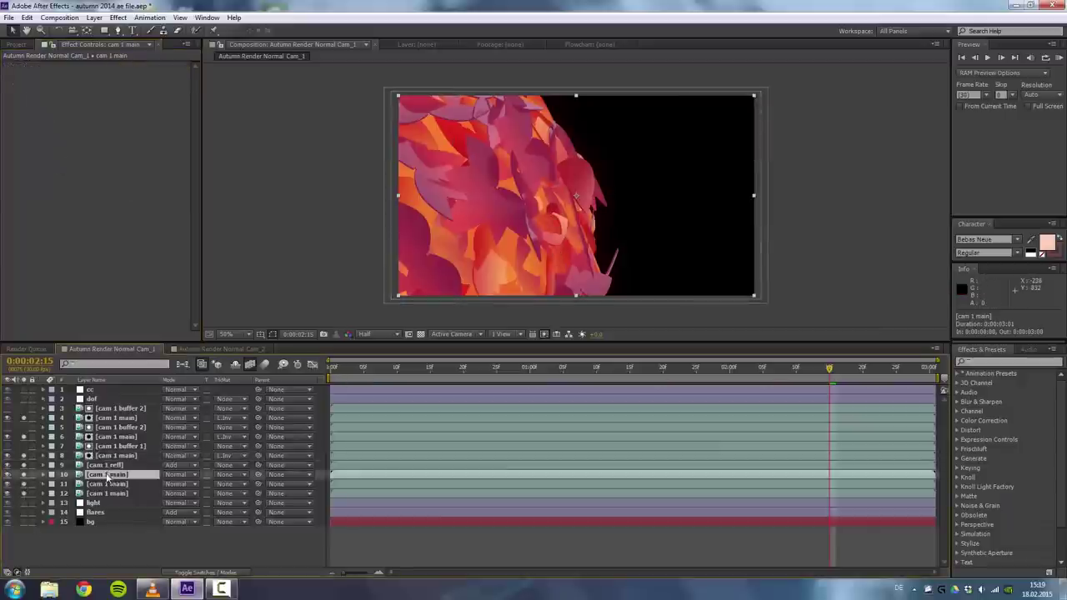
pyautogui.click(26, 522)
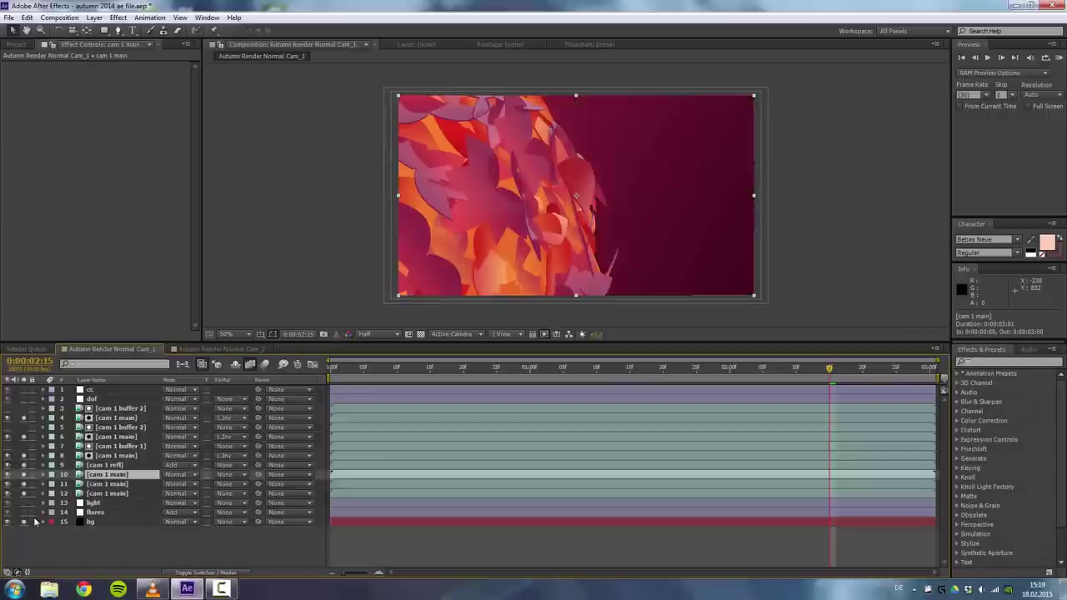
# Compare the bg layer's ramp without and with its Curves effect, and solo the flares and light layers.
pyautogui.click(91, 522)
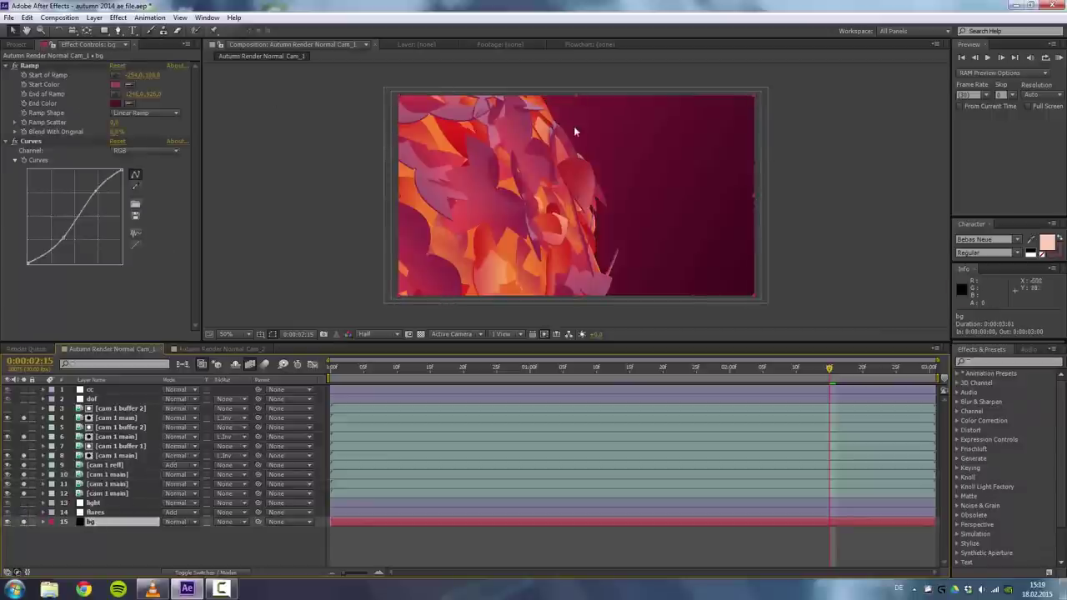
pyautogui.click(15, 142)
pyautogui.click(15, 142)
pyautogui.click(15, 141)
pyautogui.click(15, 142)
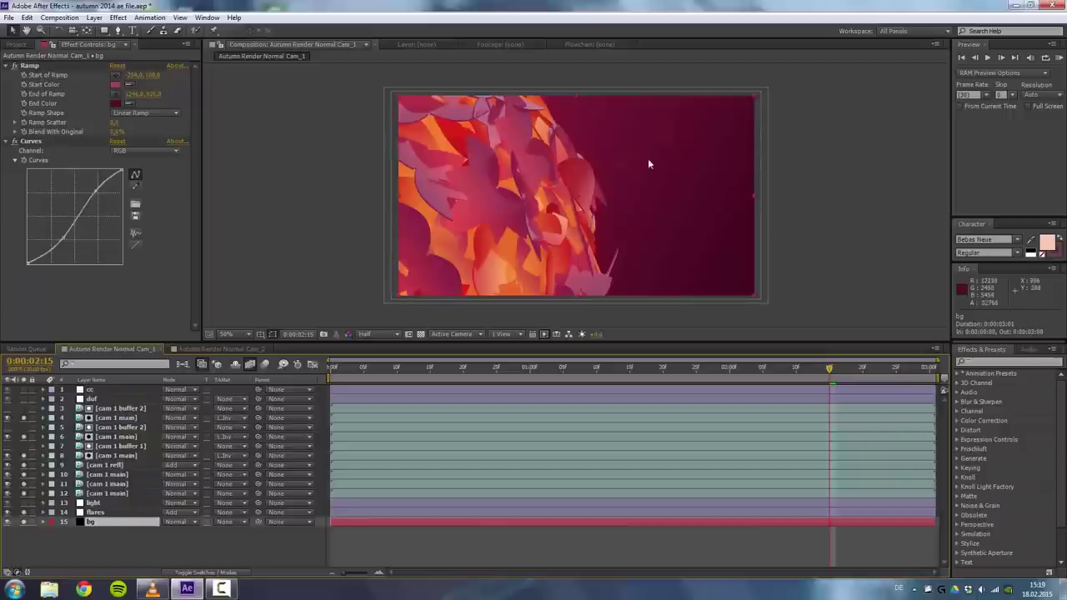
pyautogui.scroll(2, 644, 150)
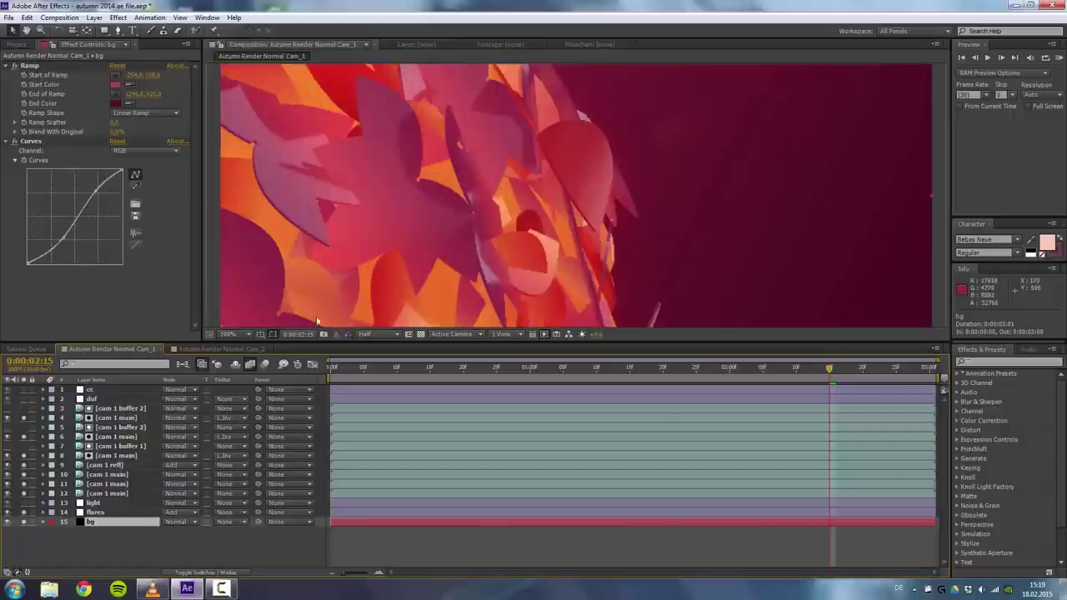
pyautogui.scroll(-2, 320, 310)
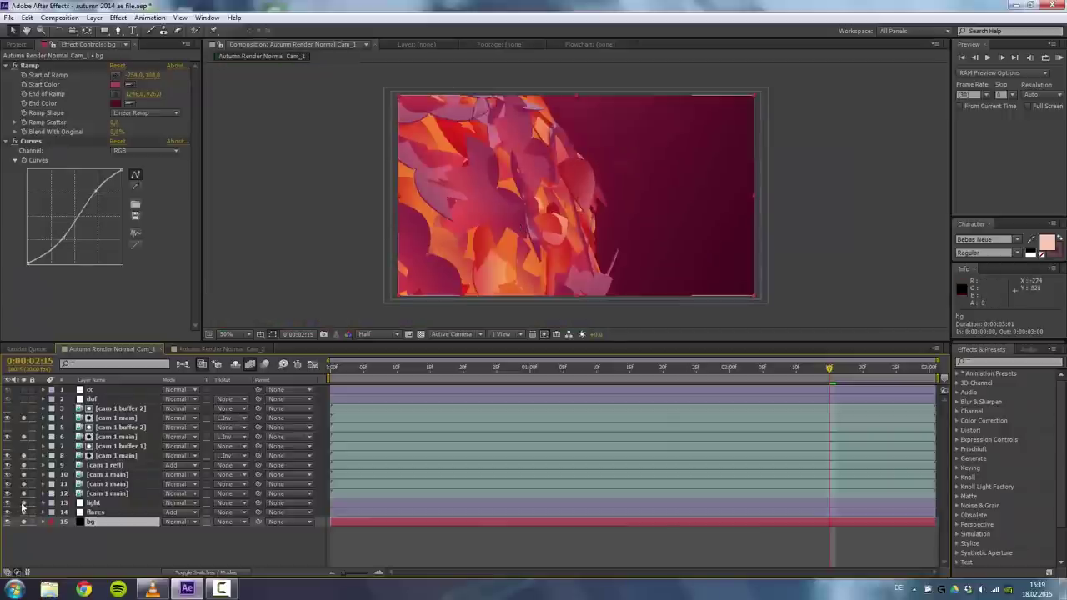
# Show the Scale and then the Opacity property of the lowest cam 1 main layer.
pyautogui.click(107, 493)
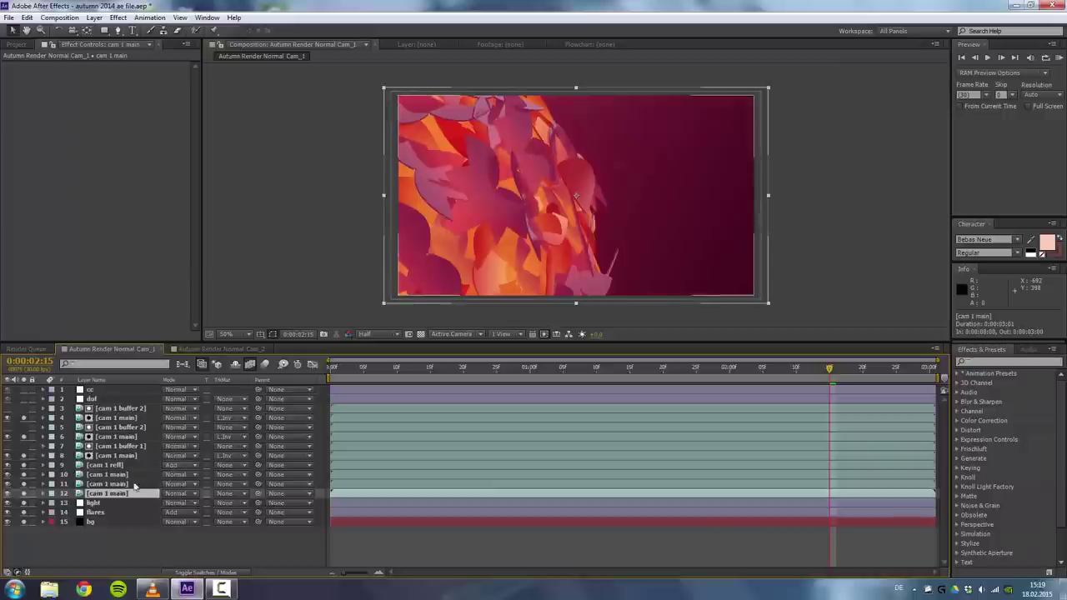
pyautogui.press('s')
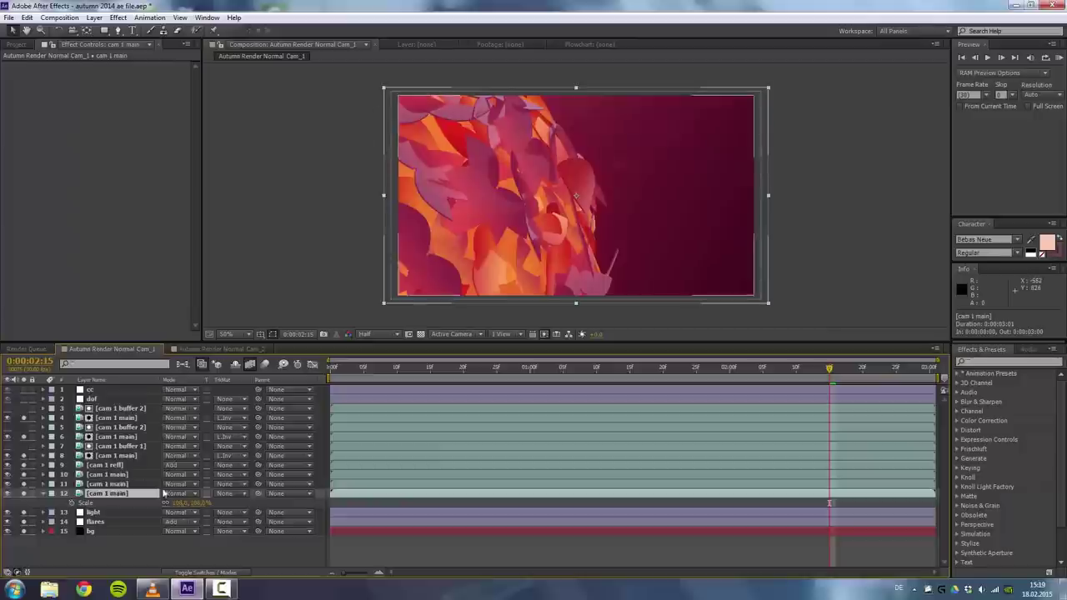
pyautogui.press('t')
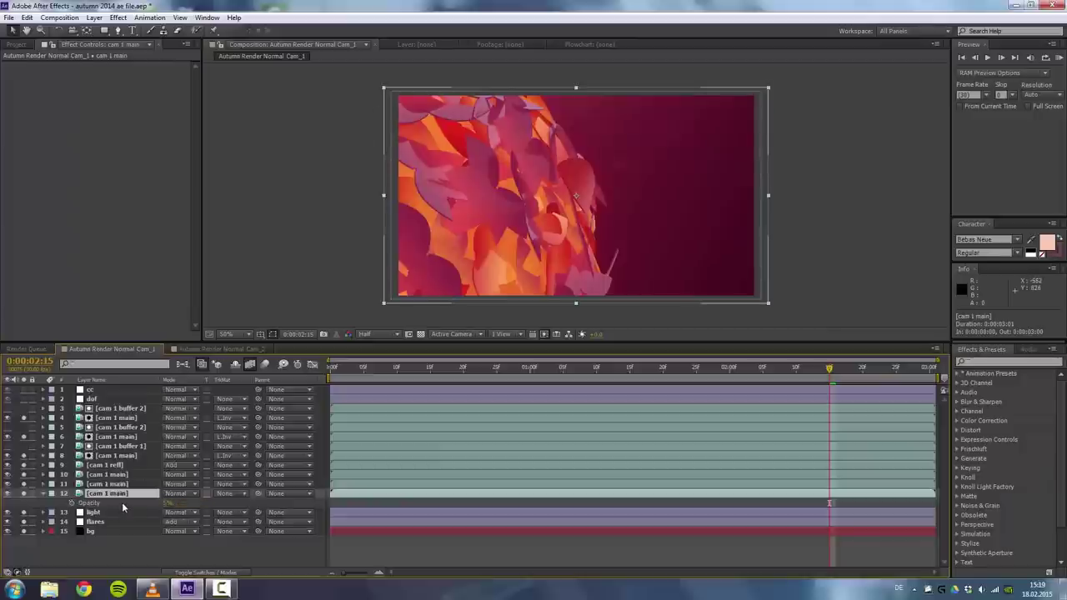
# Set the preview resolution to Full, inspect the leaf edges up close, and go to 0:00:00:21.
pyautogui.press('.')
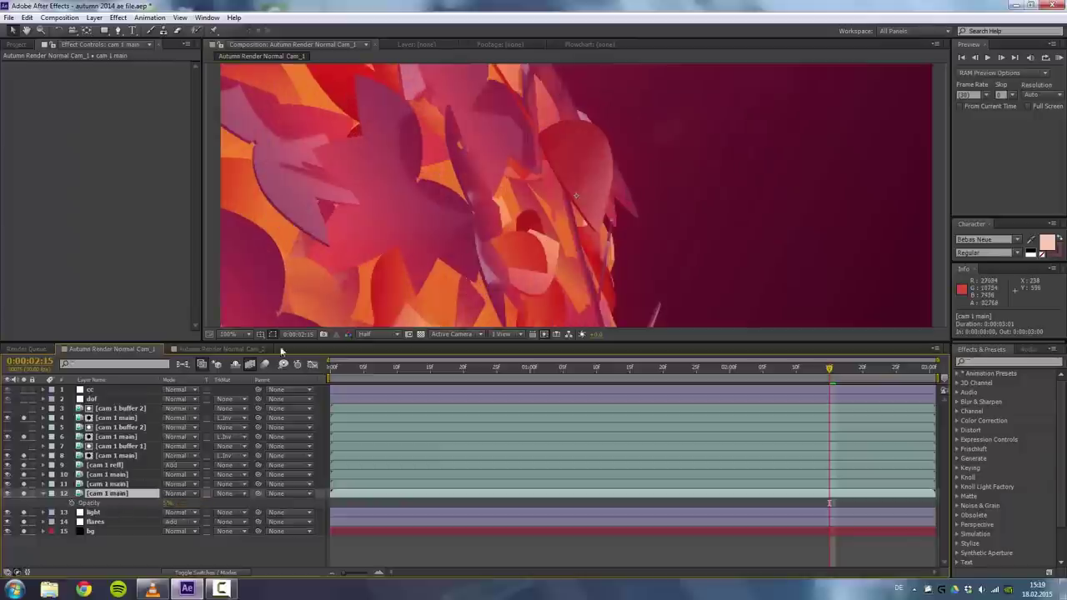
pyautogui.click(374, 333)
pyautogui.click(374, 359)
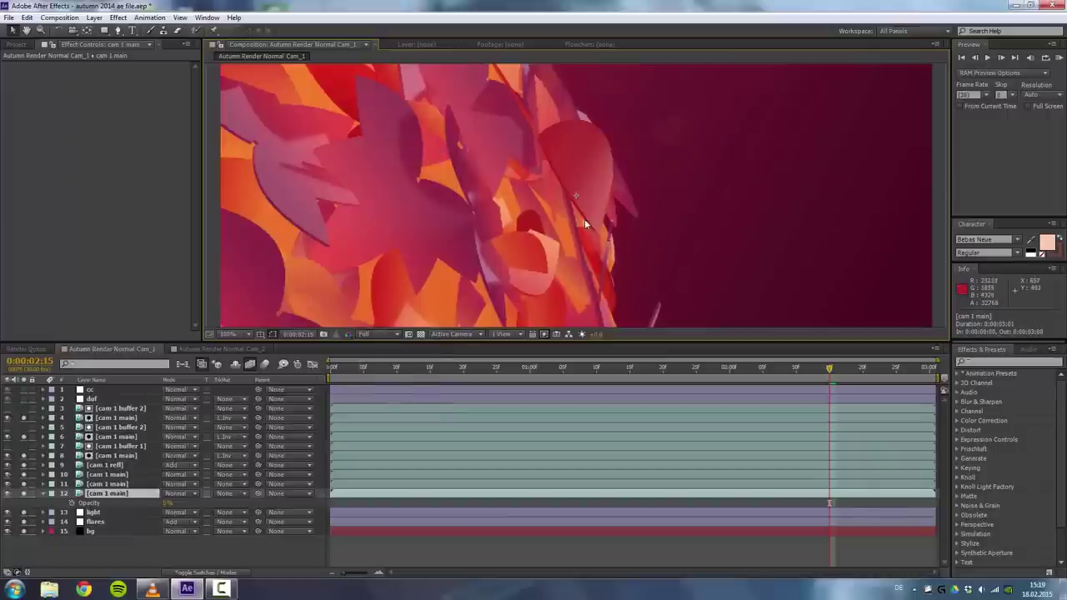
pyautogui.press(',')
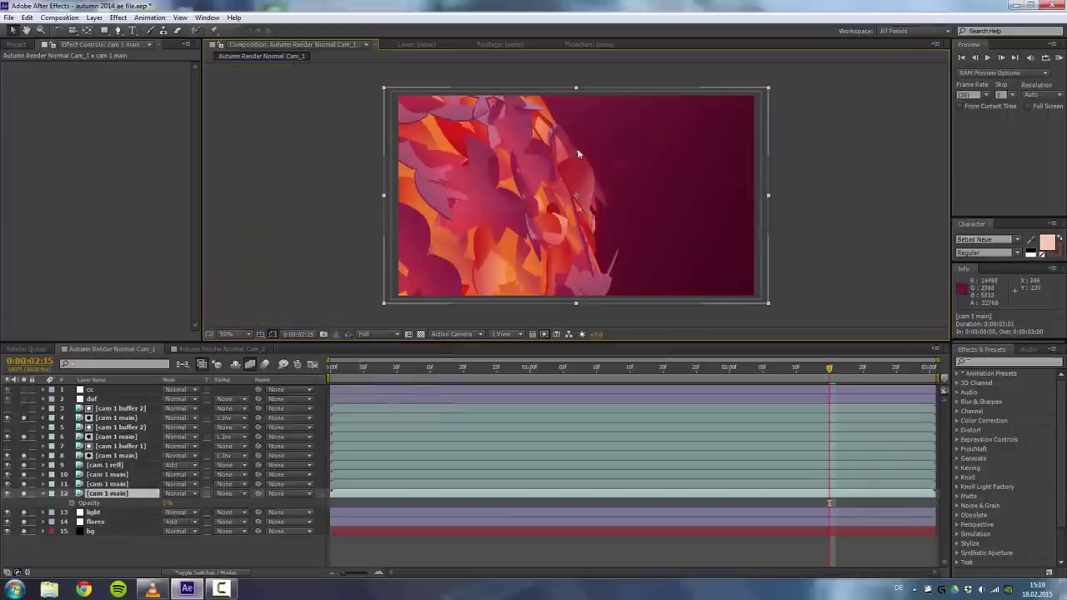
pyautogui.click(472, 367)
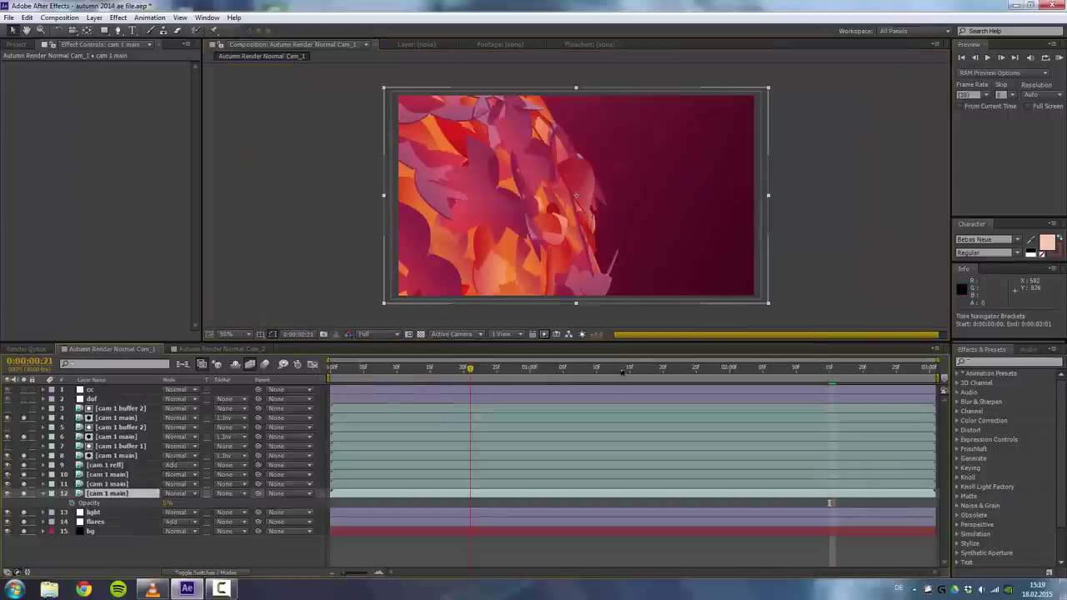
# Inspect the falling leaf up close at 0:00:01:23, and go to 0:00:01:01.
pyautogui.click(681, 368)
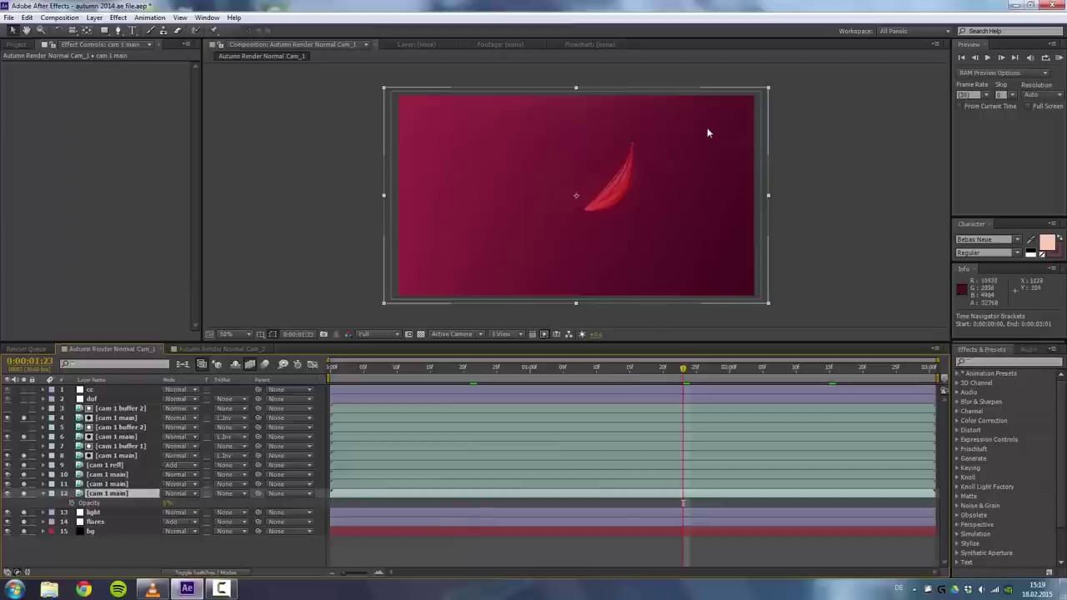
pyautogui.press('.')
pyautogui.press('space')
pyautogui.moveTo(633, 186); pyautogui.dragTo(517, 257)
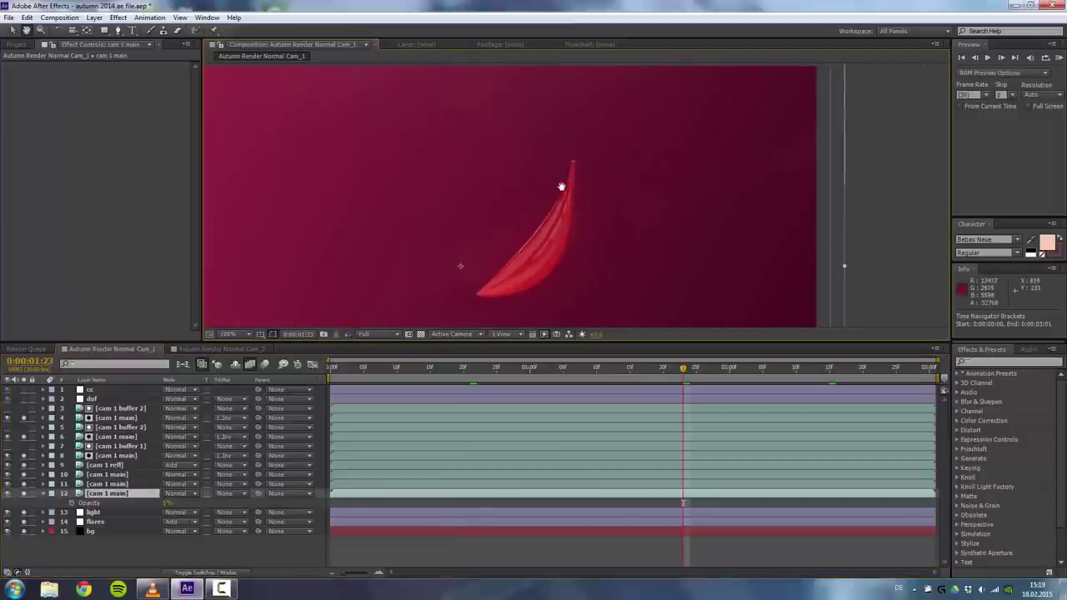
pyautogui.scroll(-2, 576, 176)
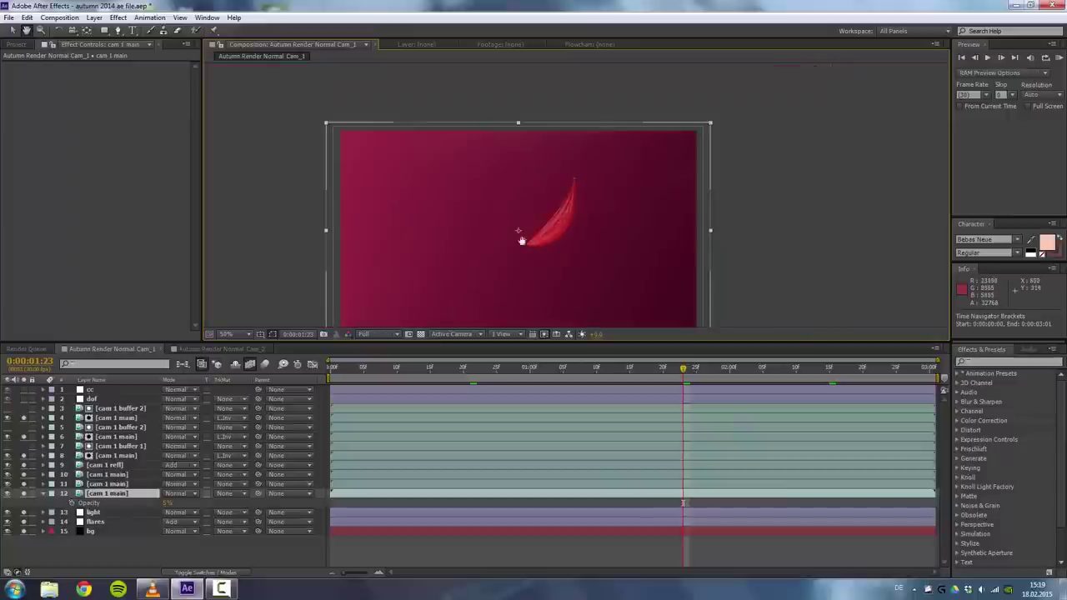
pyautogui.moveTo(521, 241); pyautogui.dragTo(536, 211)
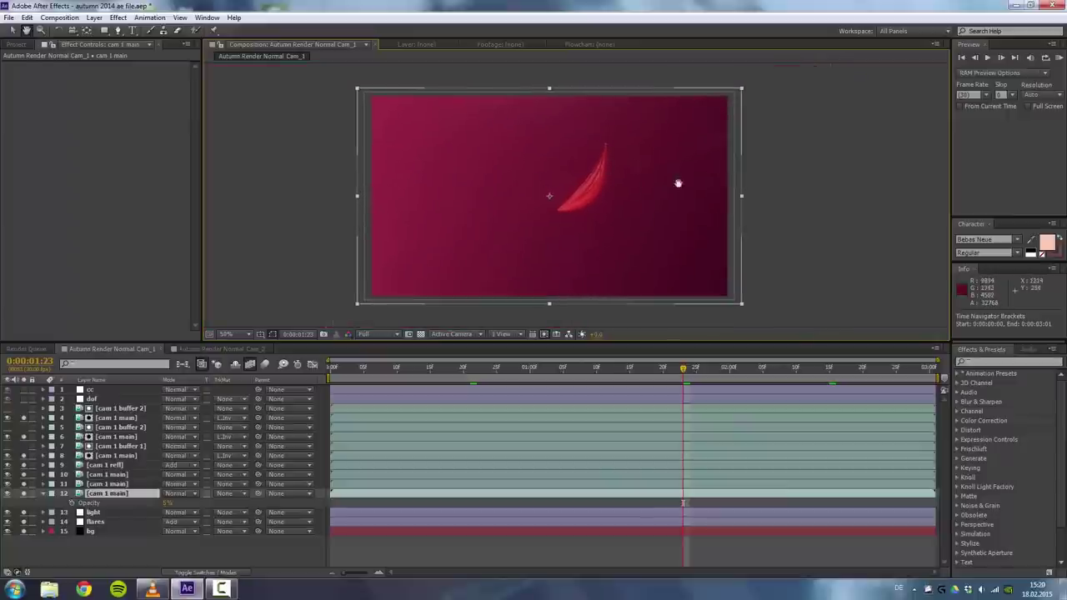
pyautogui.click(536, 367)
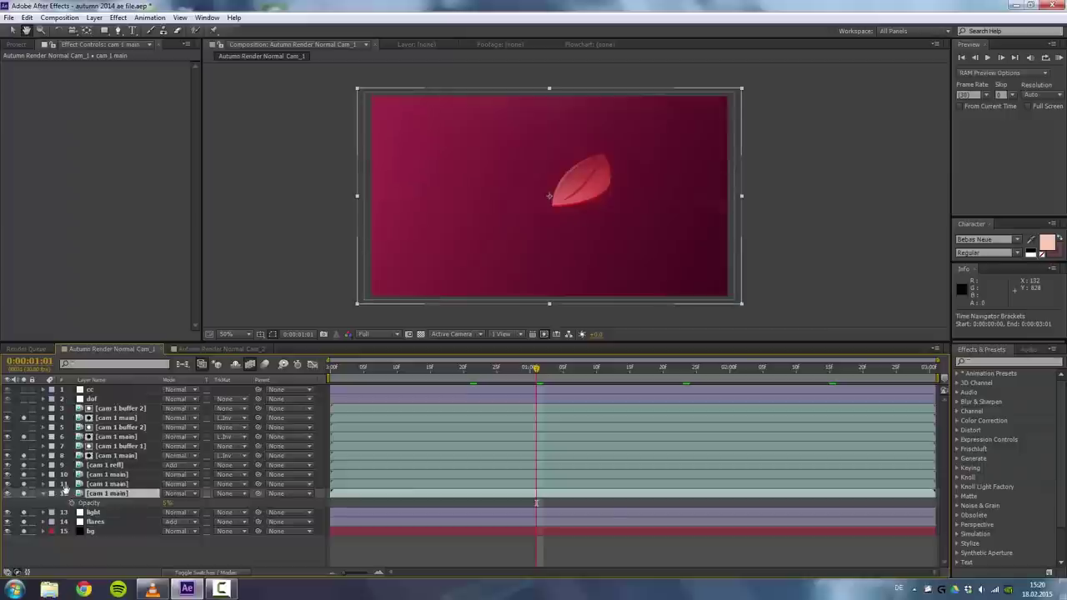
# Show the Scale and Opacity of the middle unmatted cam 1 main layer, and collapse the Opacity of both lower cam 1 main layers.
pyautogui.click(131, 484)
pyautogui.press('s')
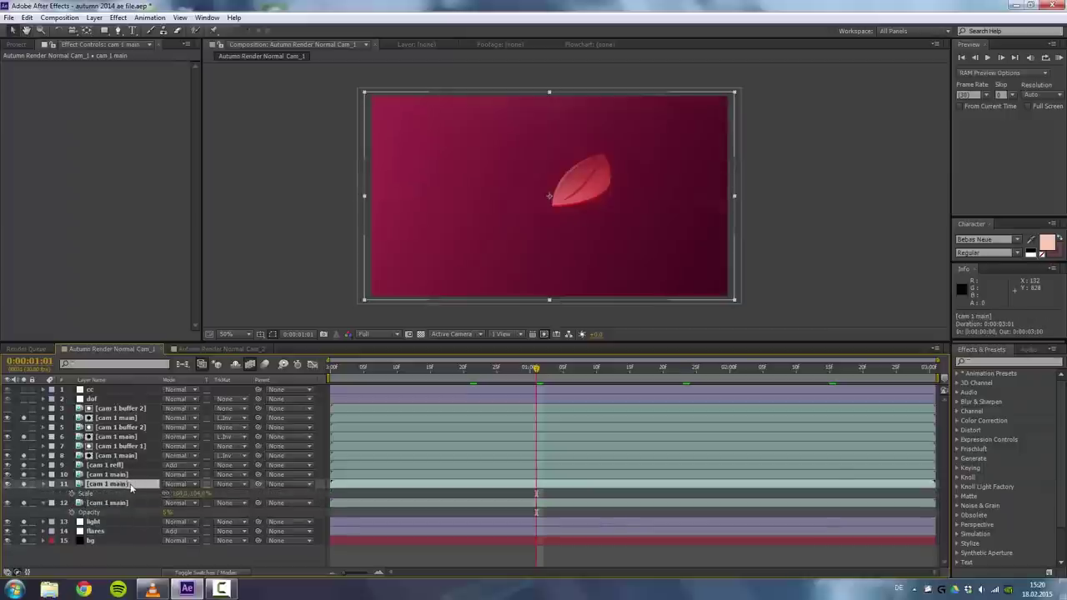
pyautogui.press('t')
pyautogui.press('t')
pyautogui.click(127, 496)
pyautogui.press('t')
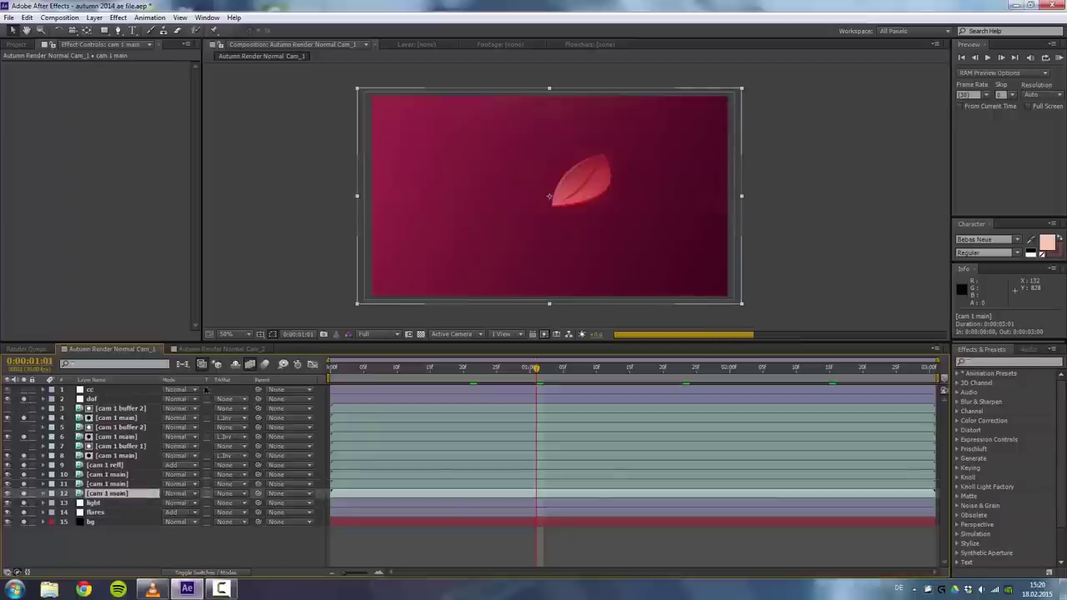
# Solo the dof layer, show its mask and Fast Blur, and check the blur at several times up to 0:00:02:12.
pyautogui.click(437, 380)
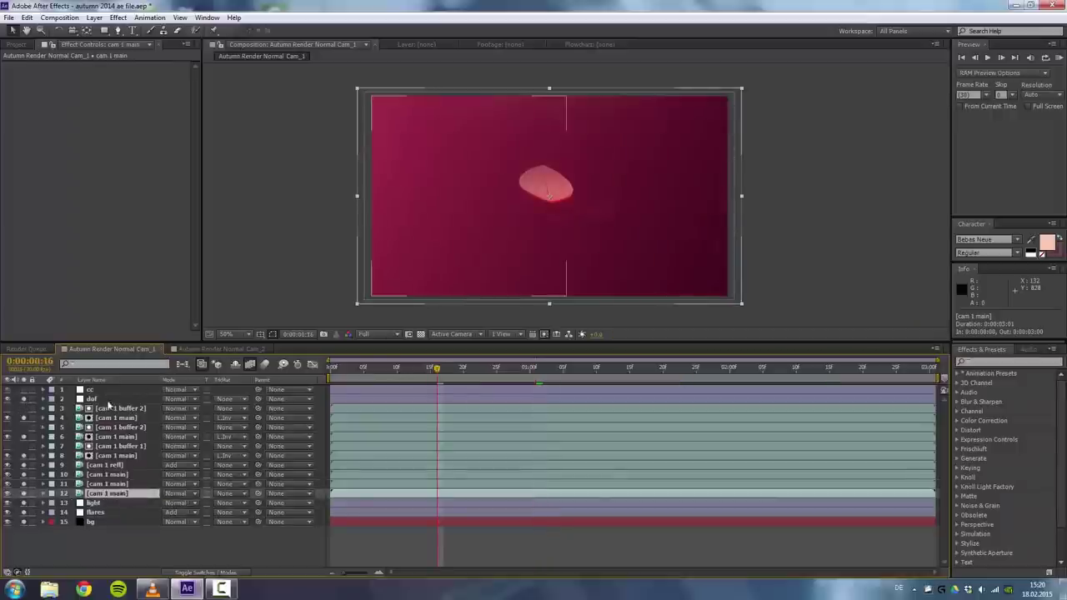
pyautogui.click(103, 399)
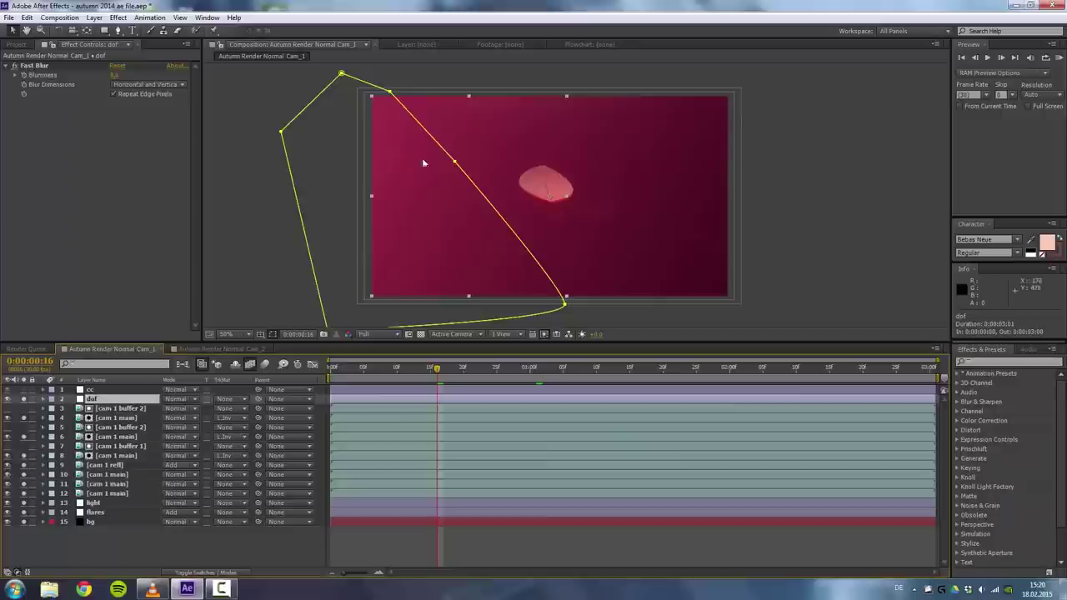
pyautogui.click(609, 370)
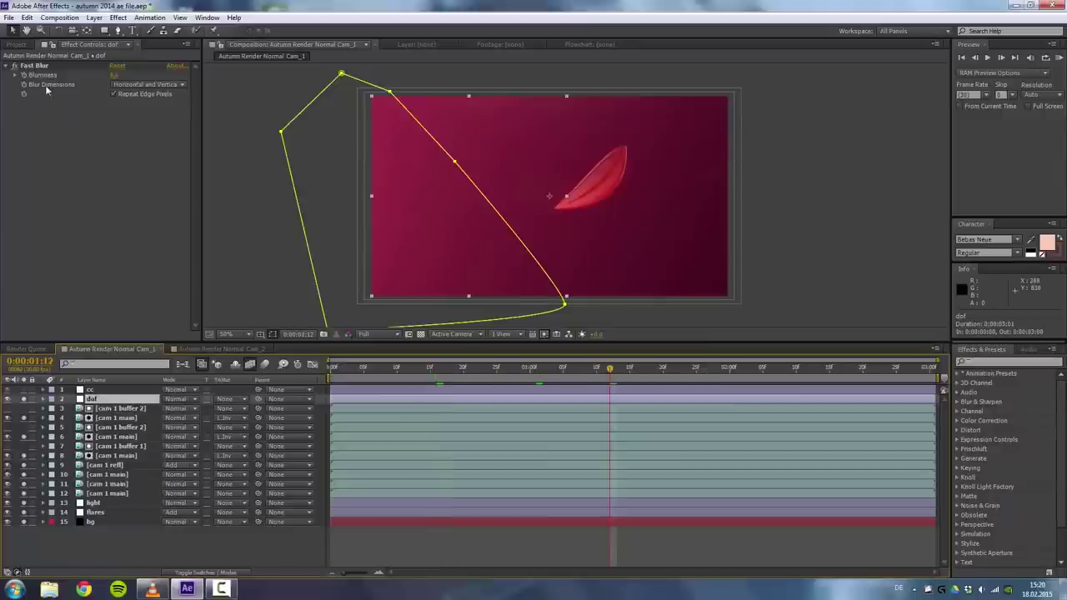
pyautogui.click(743, 370)
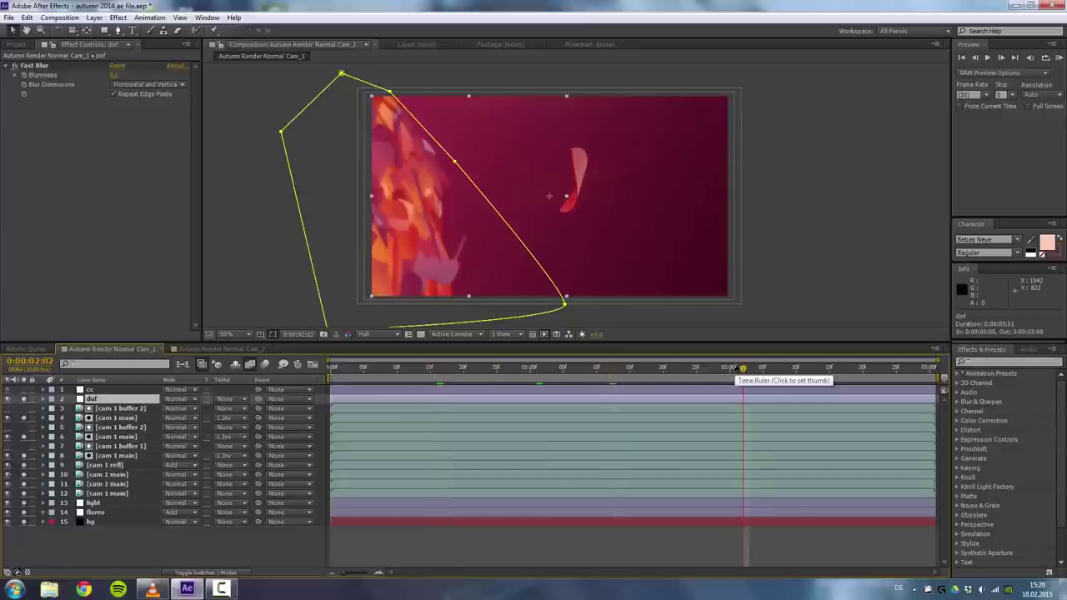
pyautogui.click(808, 368)
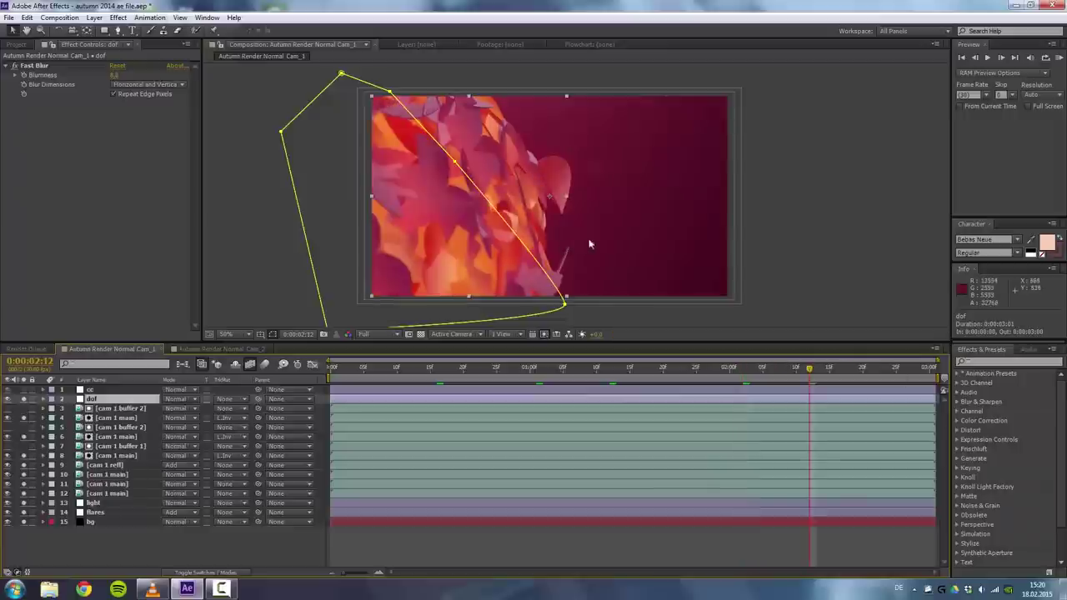
pyautogui.click(342, 204)
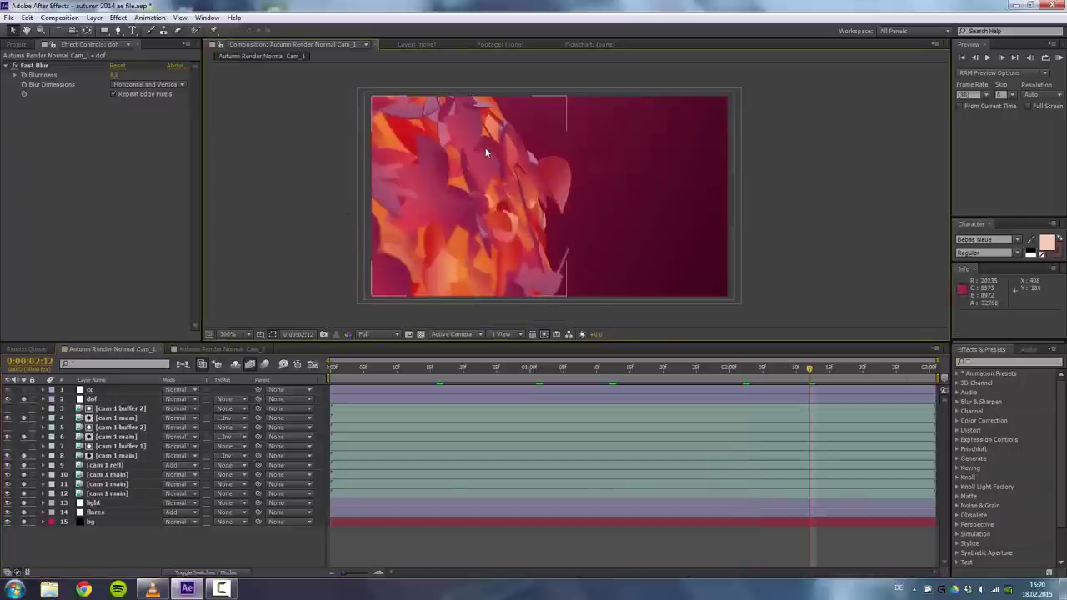
# Inspect the blurred leaves and the sharp leaf edges up close at 0:00:02:12.
pyautogui.scroll(1, 486, 148)
pyautogui.scroll(-1, 484, 147)
pyautogui.scroll(1, 437, 163)
pyautogui.scroll(-1, 429, 169)
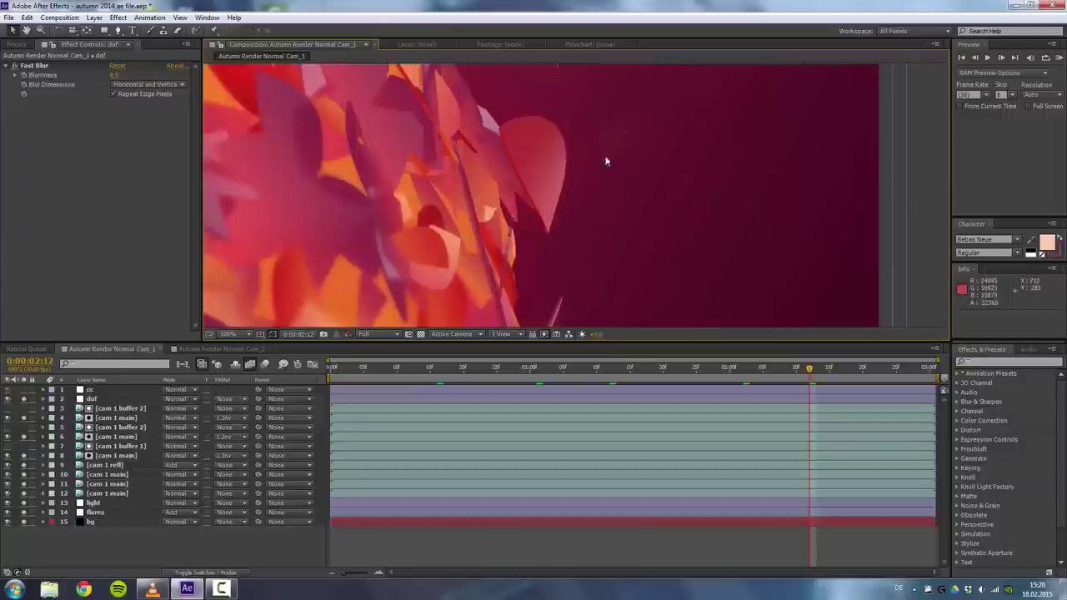
pyautogui.scroll(2, 606, 161)
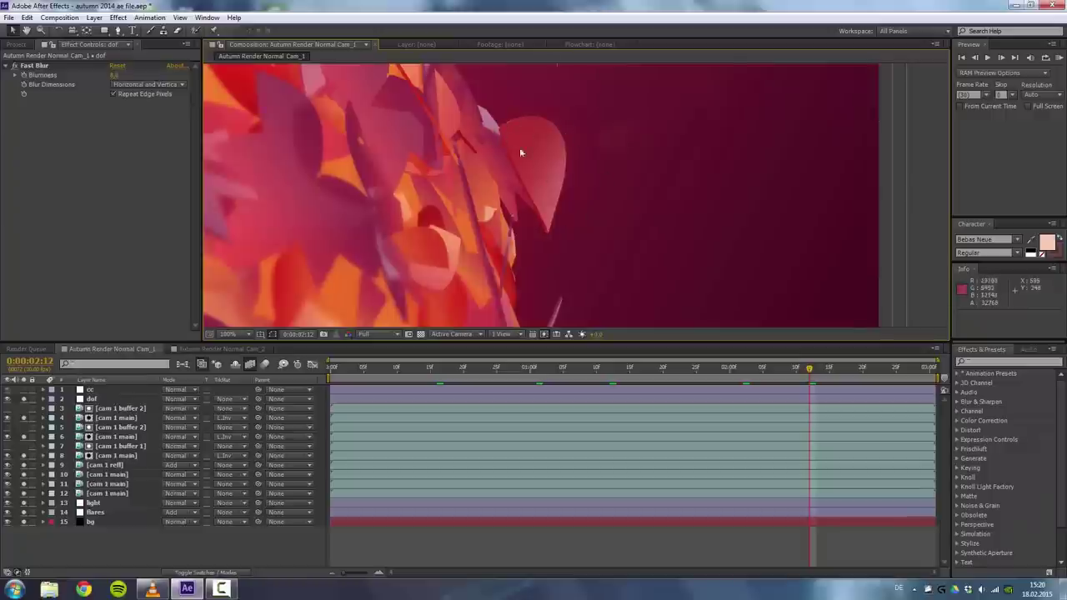
pyautogui.scroll(-2, 507, 182)
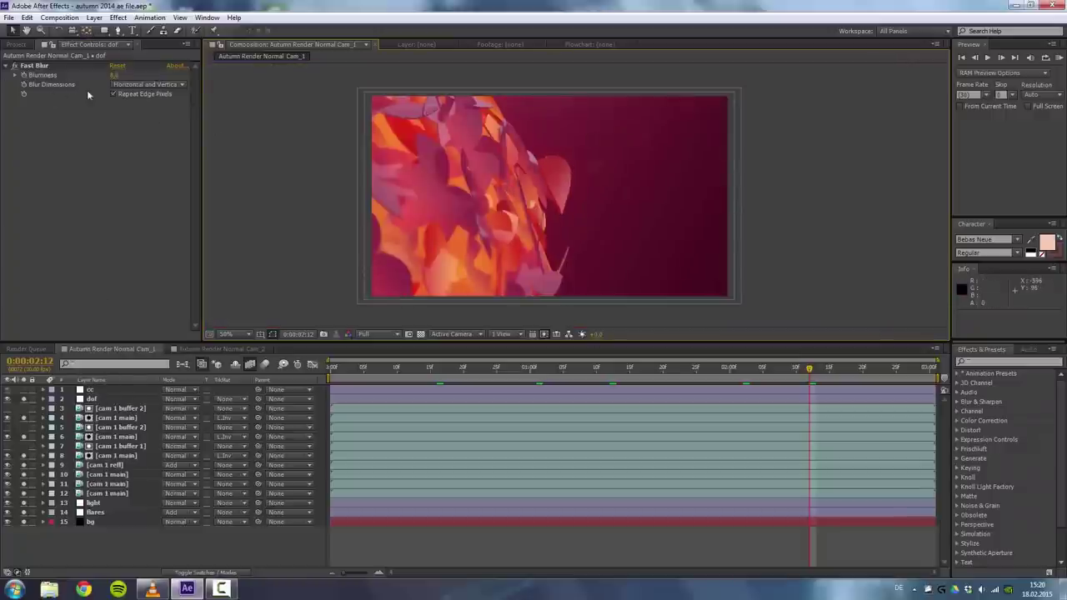
# Show the Curves effect of the cc layer and solo that layer.
pyautogui.click(159, 390)
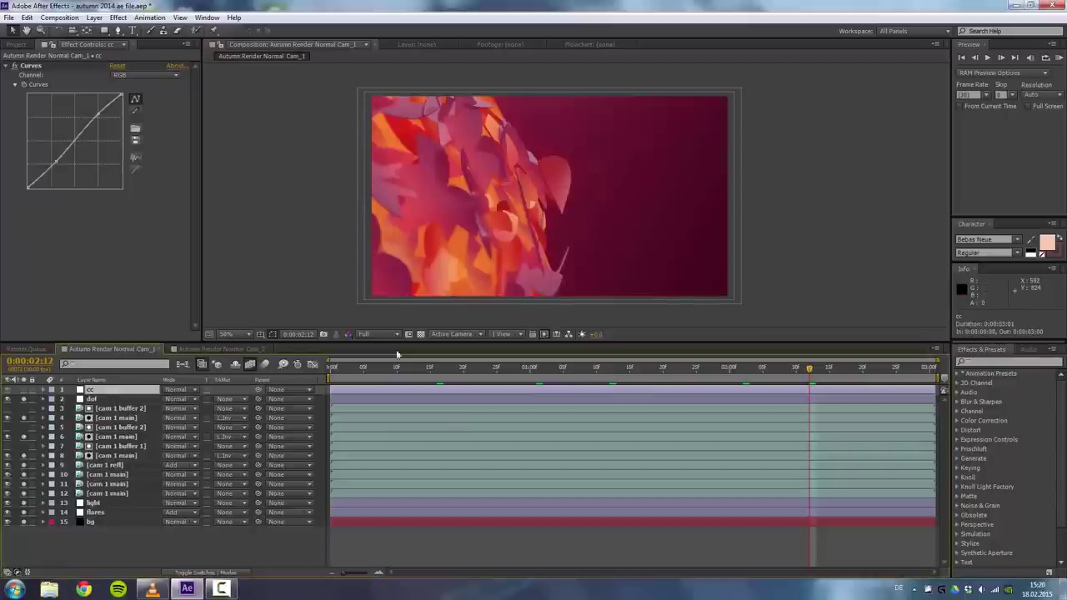
pyautogui.click(99, 399)
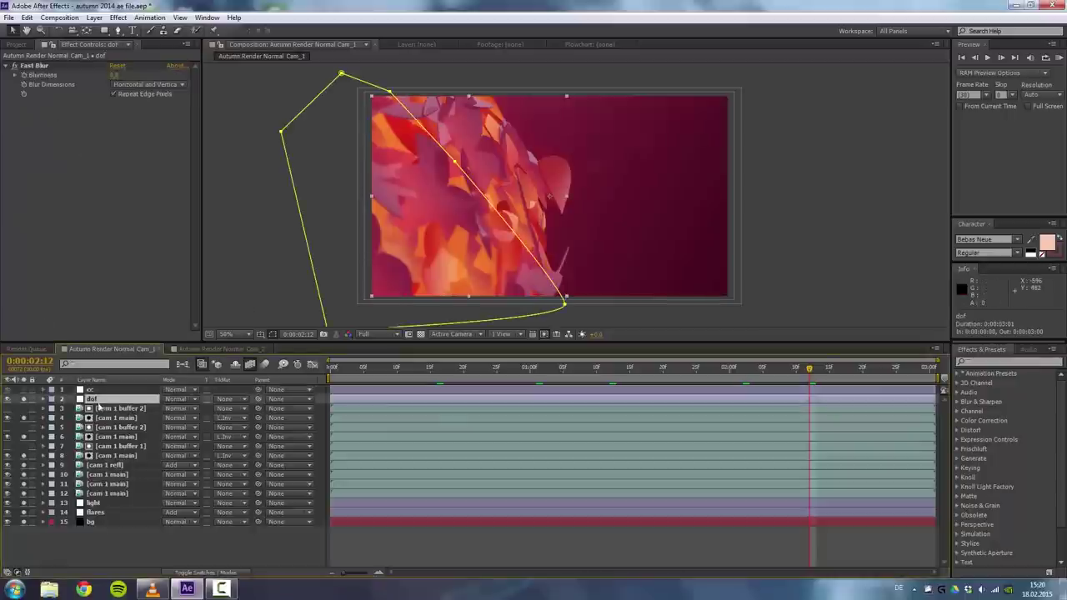
pyautogui.click(46, 390)
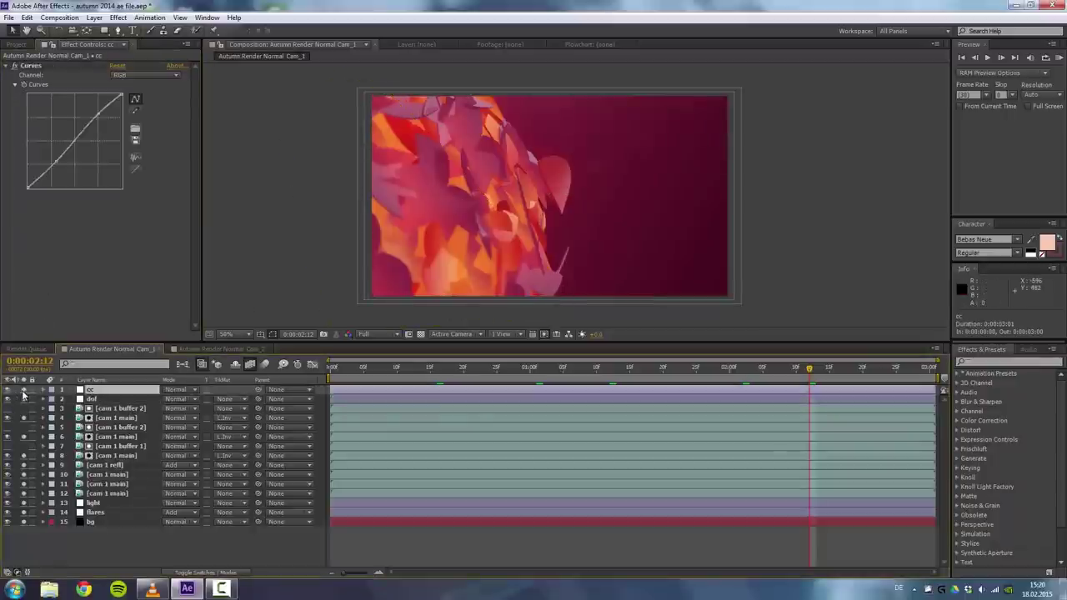
pyautogui.click(23, 391)
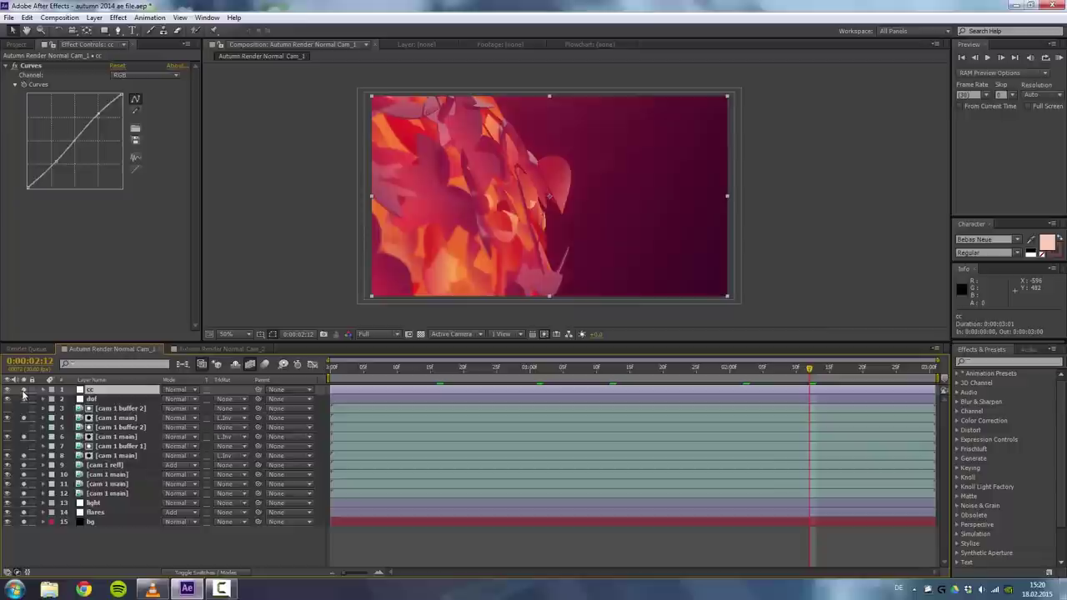
# Review the Blue, Red, Green and RGB curves of the cc layer, and check the grading at 0:00:01:05.
pyautogui.click(144, 75)
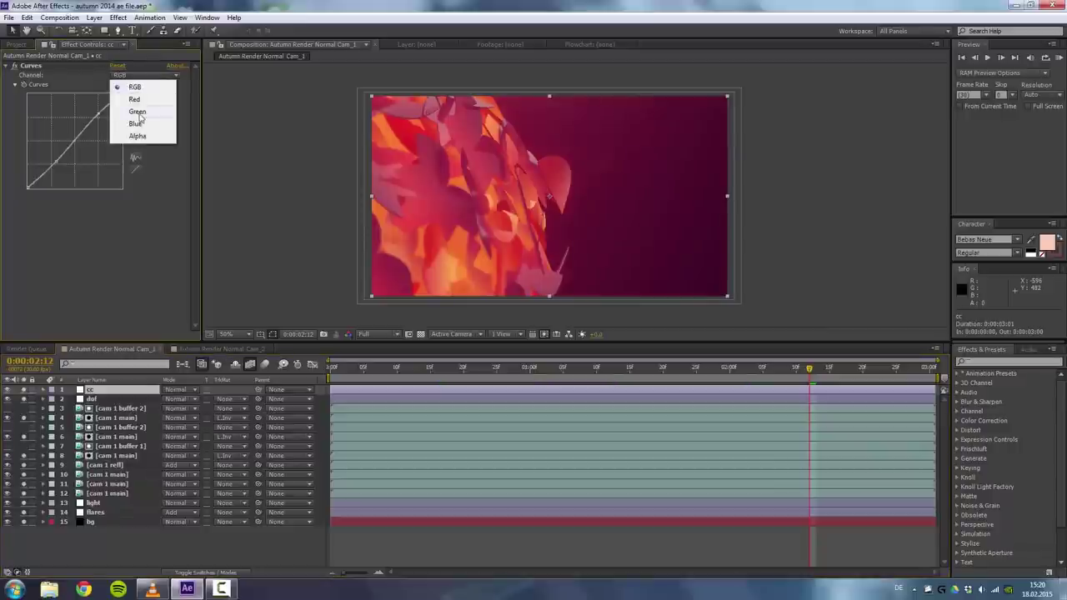
pyautogui.click(140, 119)
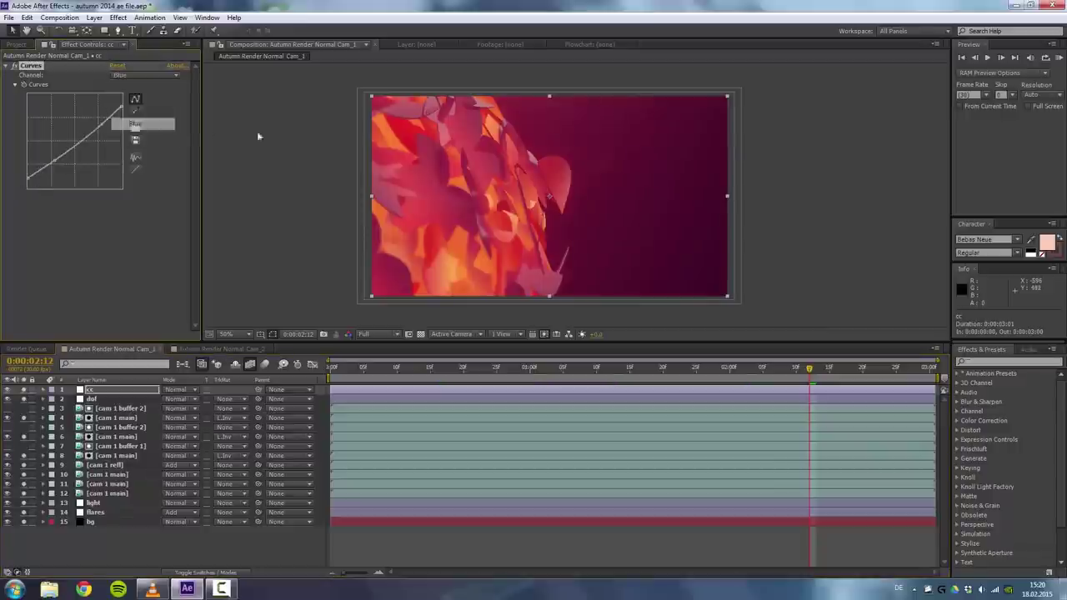
pyautogui.click(143, 75)
pyautogui.click(136, 100)
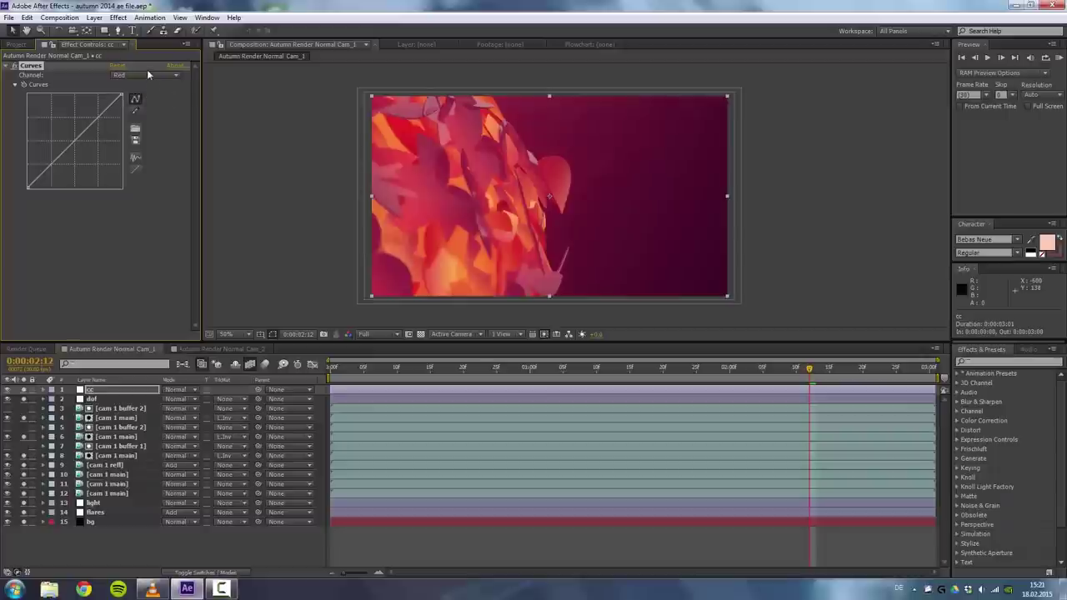
pyautogui.click(148, 74)
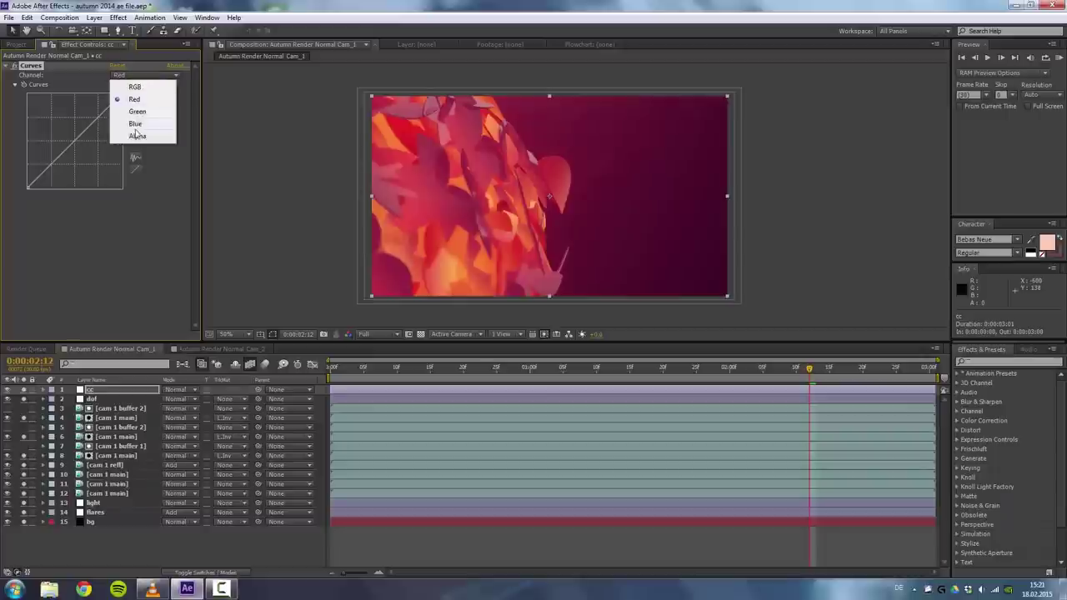
pyautogui.click(138, 111)
pyautogui.click(148, 76)
pyautogui.click(147, 87)
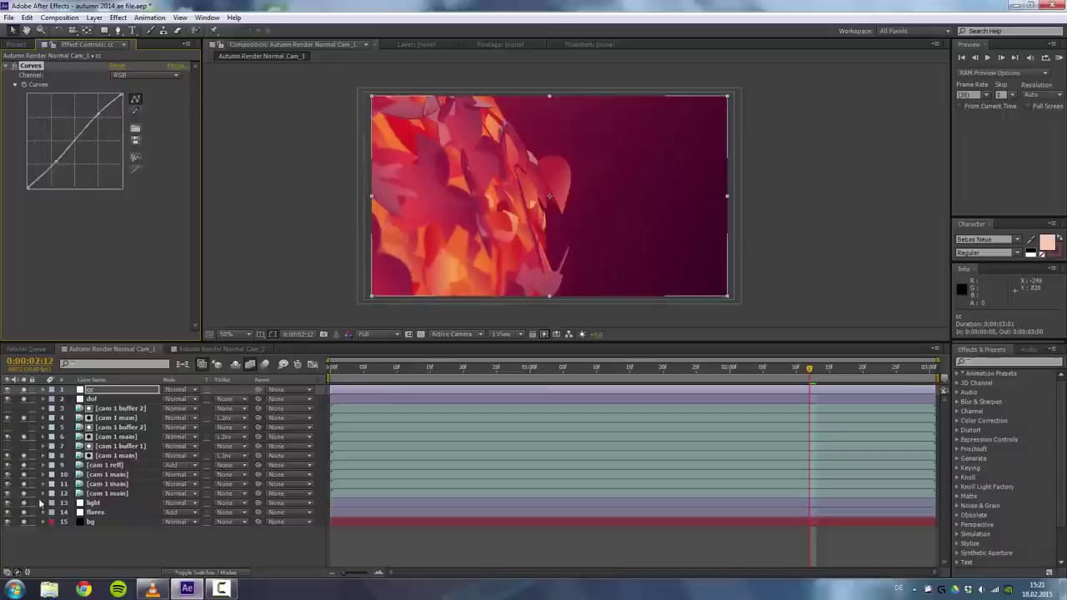
pyautogui.click(566, 368)
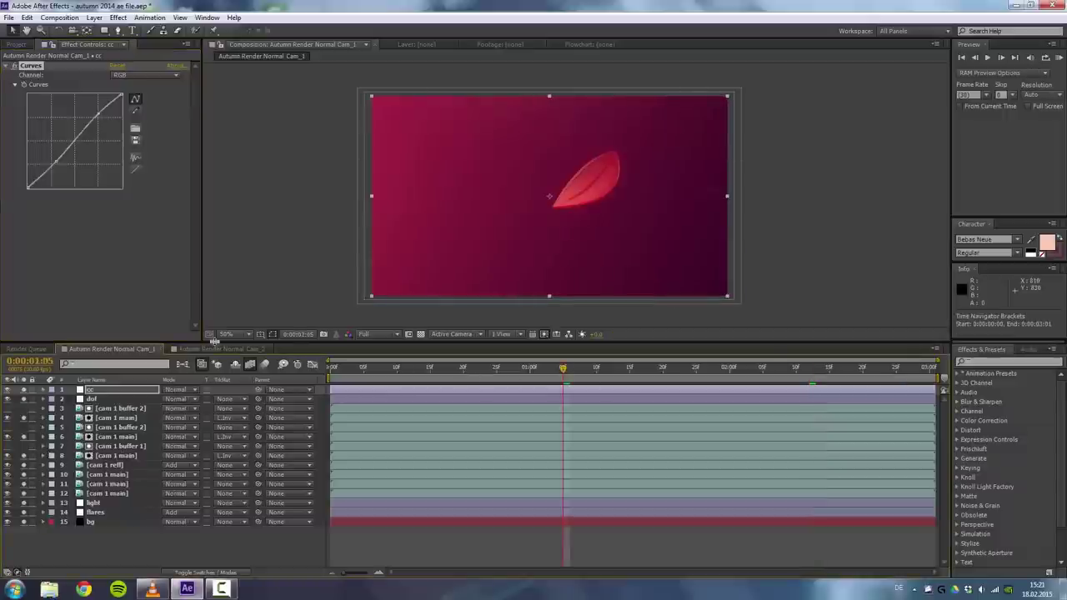
# Switch to the Autumn Render Normal Cam_2 composition and solo its lower unmatted cam 2 main layers plus light, flares and bg.
pyautogui.click(218, 349)
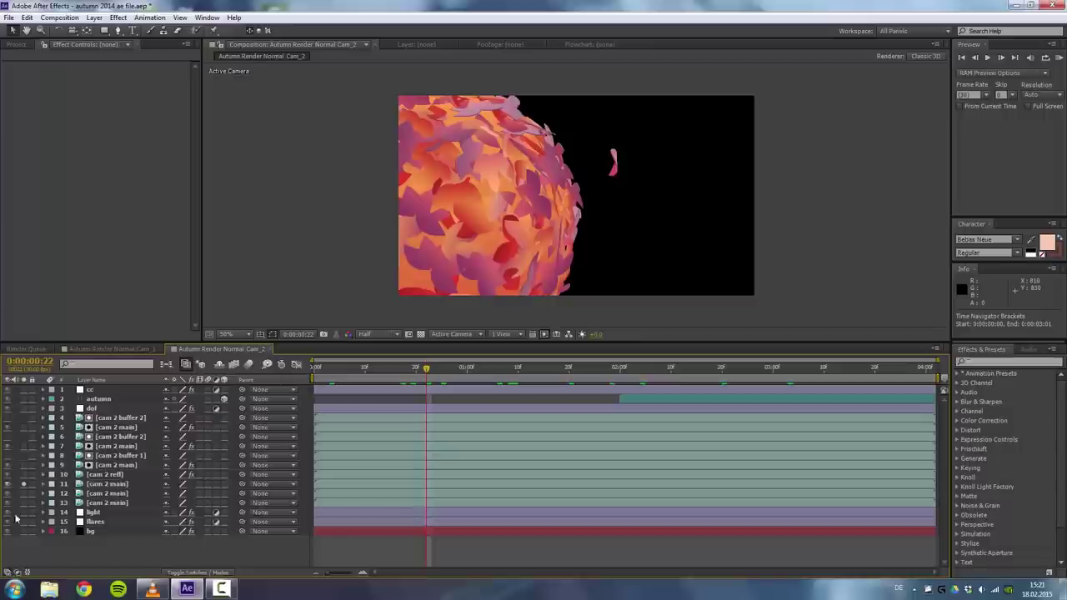
pyautogui.moveTo(24, 495); pyautogui.dragTo(23, 504)
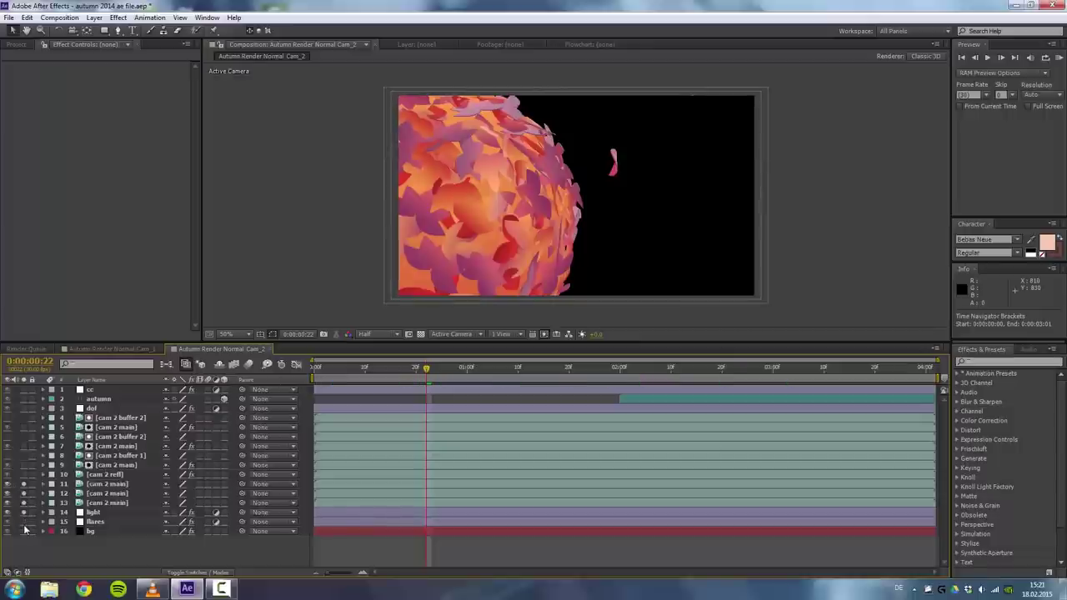
pyautogui.click(23, 531)
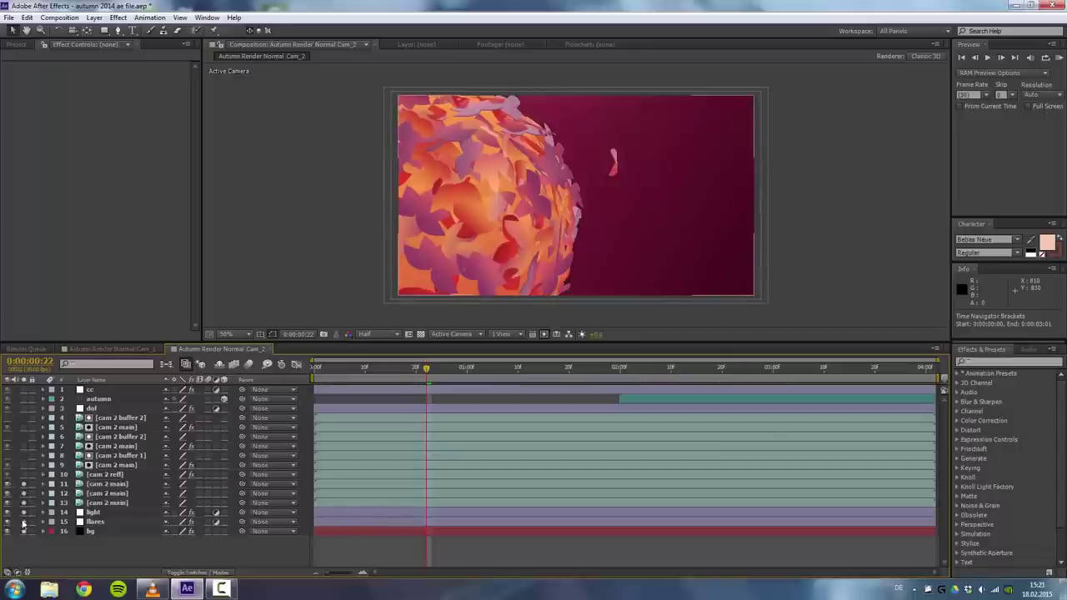
pyautogui.click(23, 521)
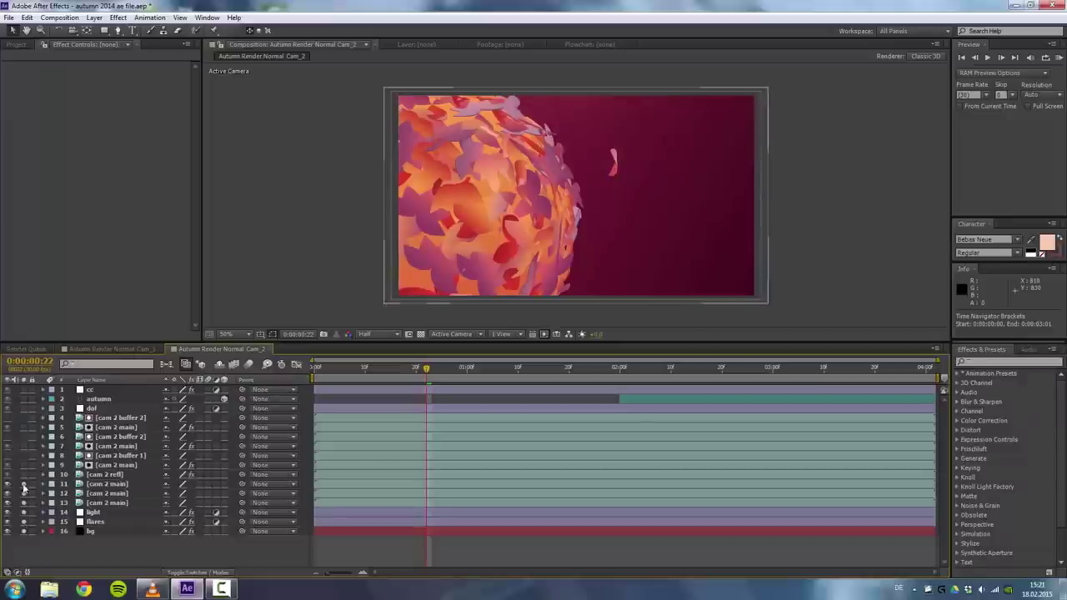
# Compare the image without and with the matted cam 2 main layer below the second buffer 2, keep it soloed and show its Curves.
pyautogui.click(23, 449)
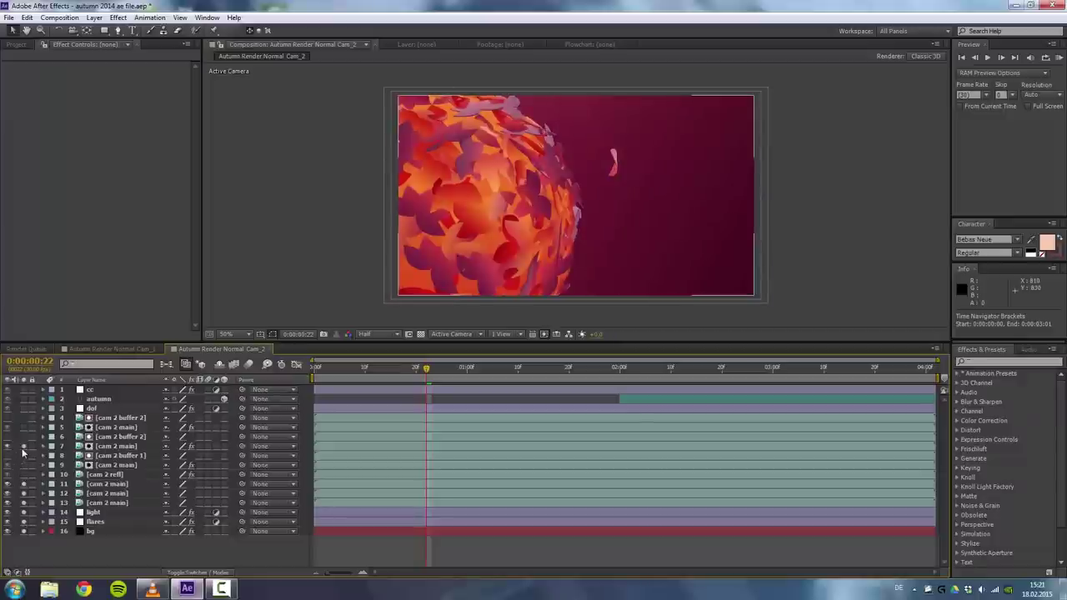
pyautogui.click(23, 448)
pyautogui.click(23, 448)
pyautogui.click(23, 448)
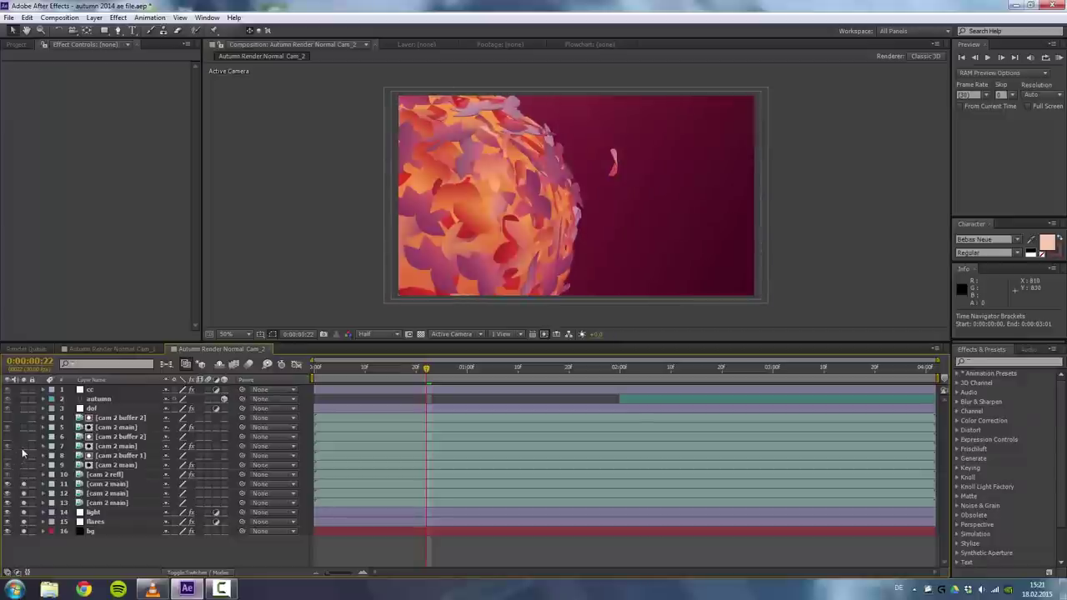
pyautogui.click(24, 448)
pyautogui.click(121, 446)
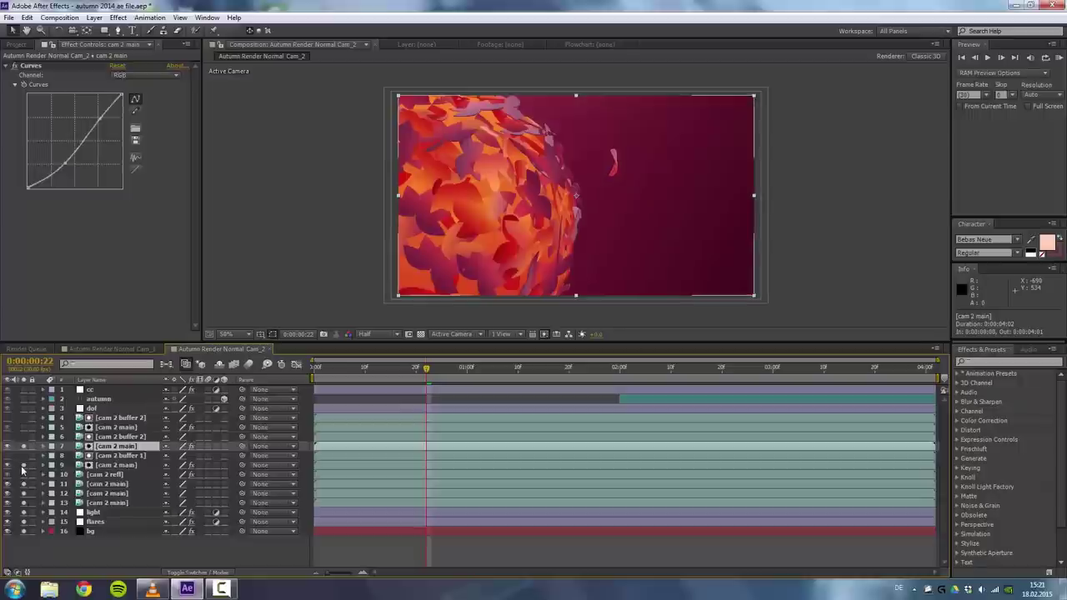
# Set the composition preview resolution to Full and inspect the flying leaf up close before returning to the whole frame.
pyautogui.scroll(2, 660, 148)
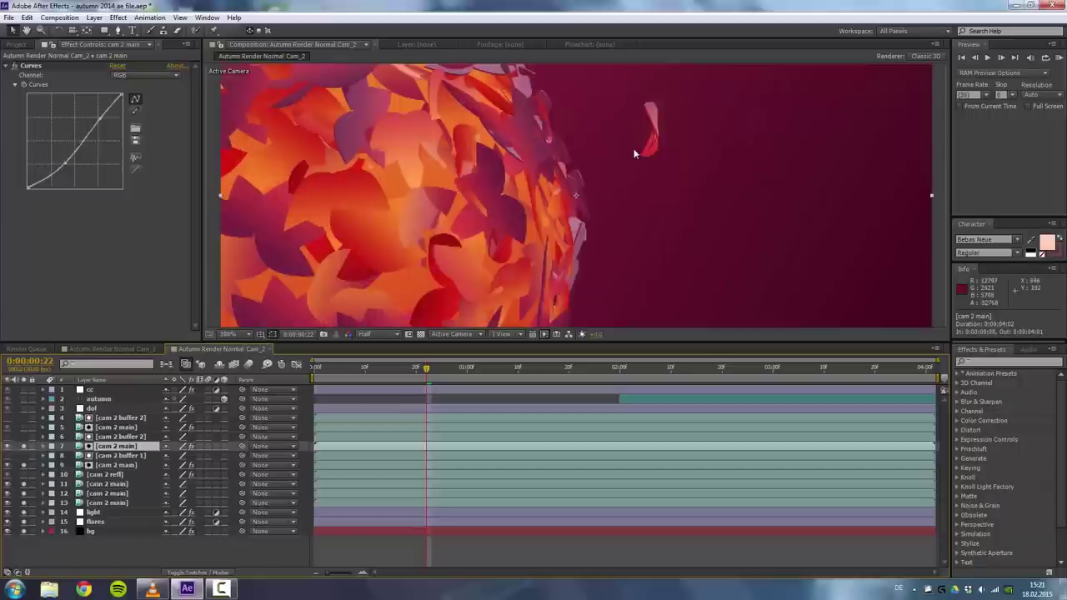
pyautogui.click(367, 334)
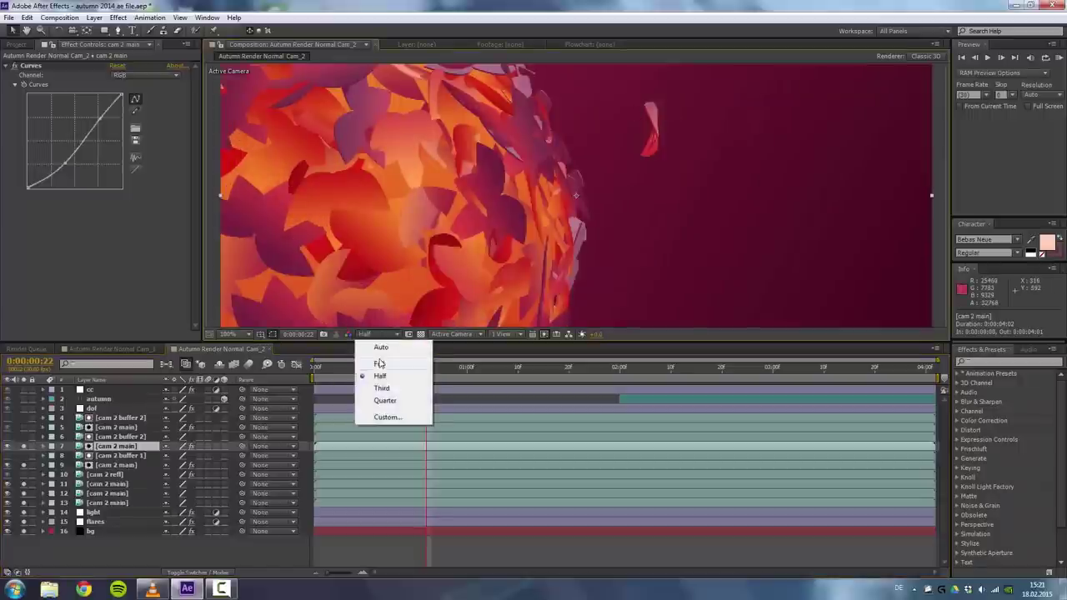
pyautogui.click(373, 363)
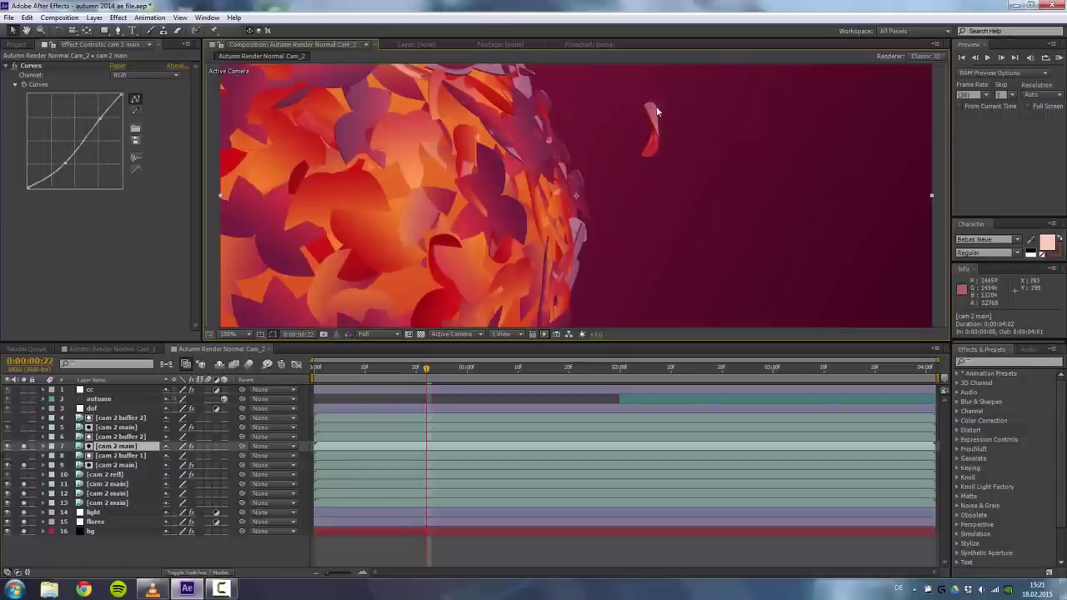
pyautogui.press(',')
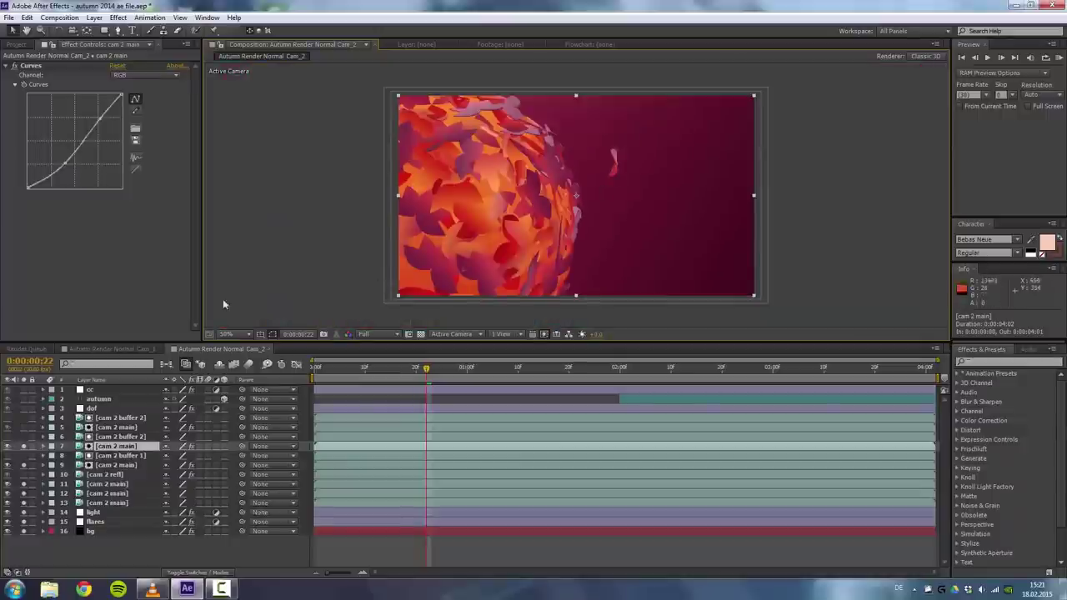
# Compare the image with and without the cam 2 refl layer, keep it soloed and show its Curves effect.
pyautogui.click(29, 474)
pyautogui.click(29, 476)
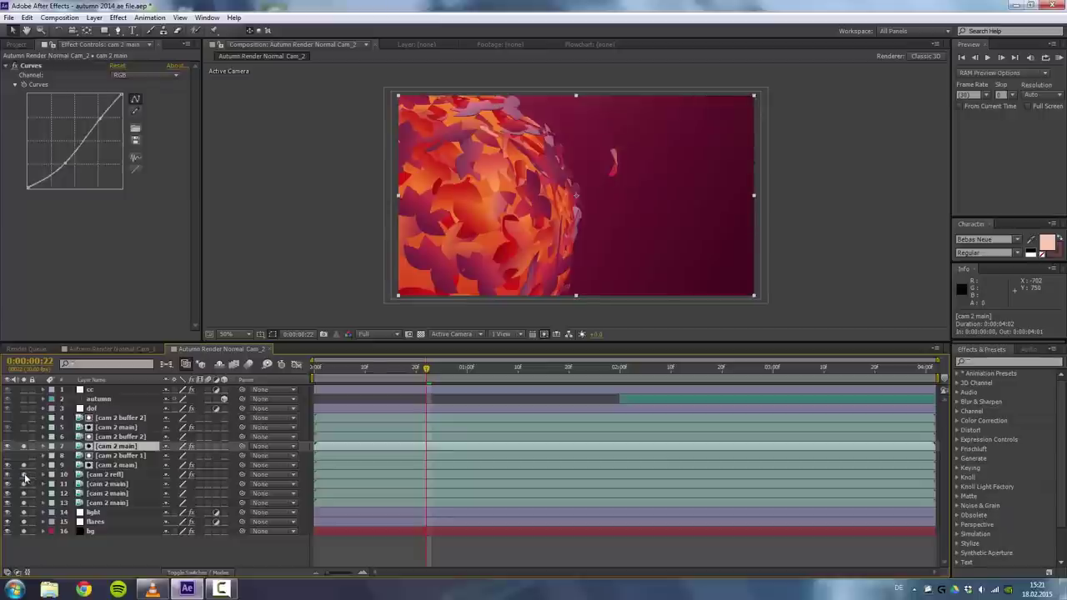
pyautogui.click(25, 476)
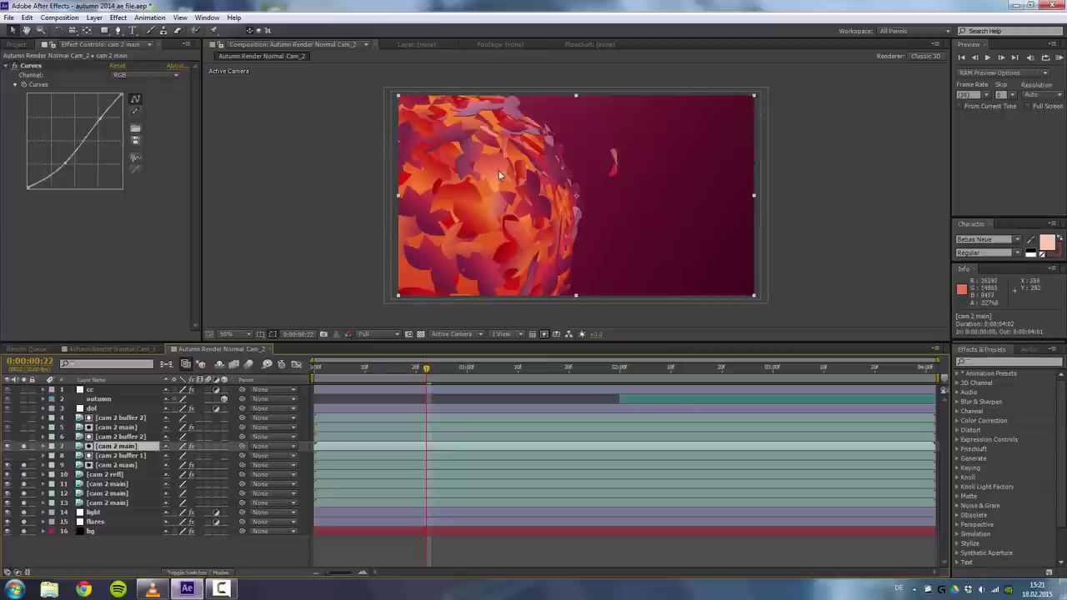
pyautogui.click(117, 476)
# Solo the topmost cam 2 main layer and the dof layer, and show their Glow and Fast Blur effects.
pyautogui.click(23, 427)
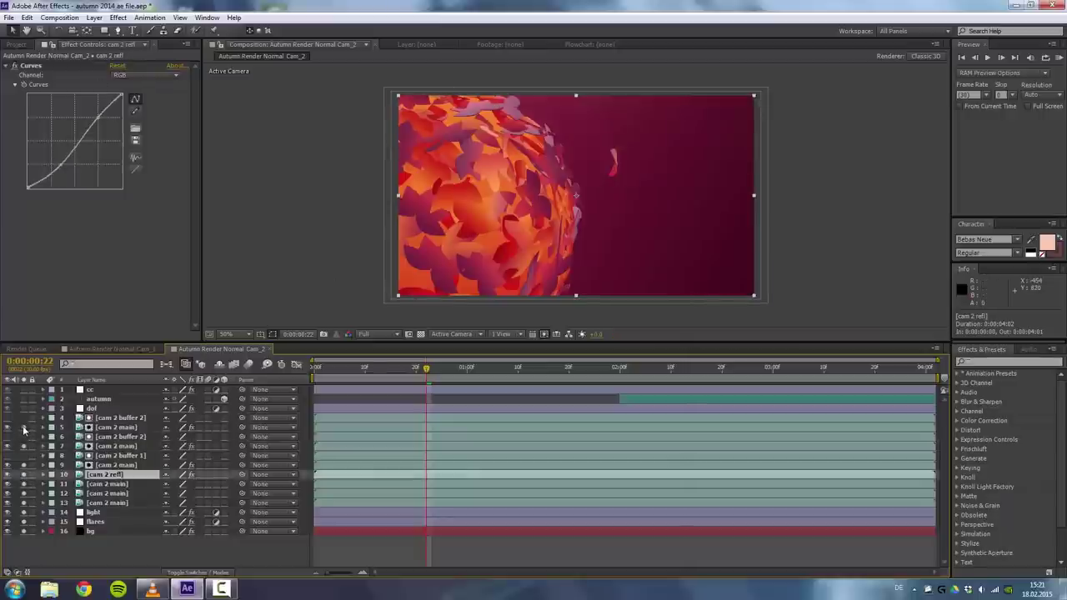
pyautogui.click(105, 428)
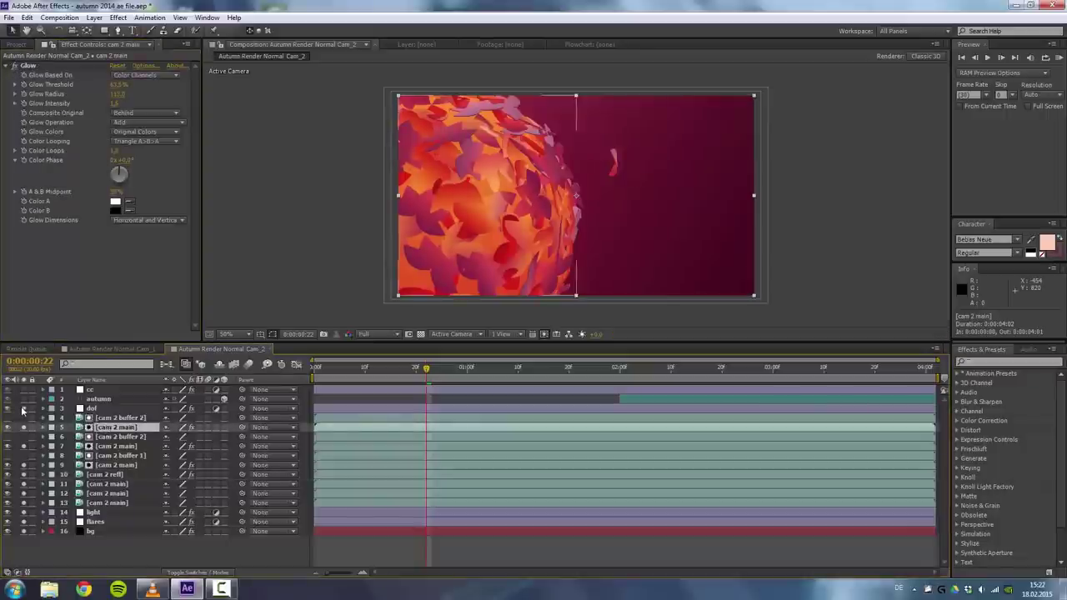
pyautogui.click(111, 409)
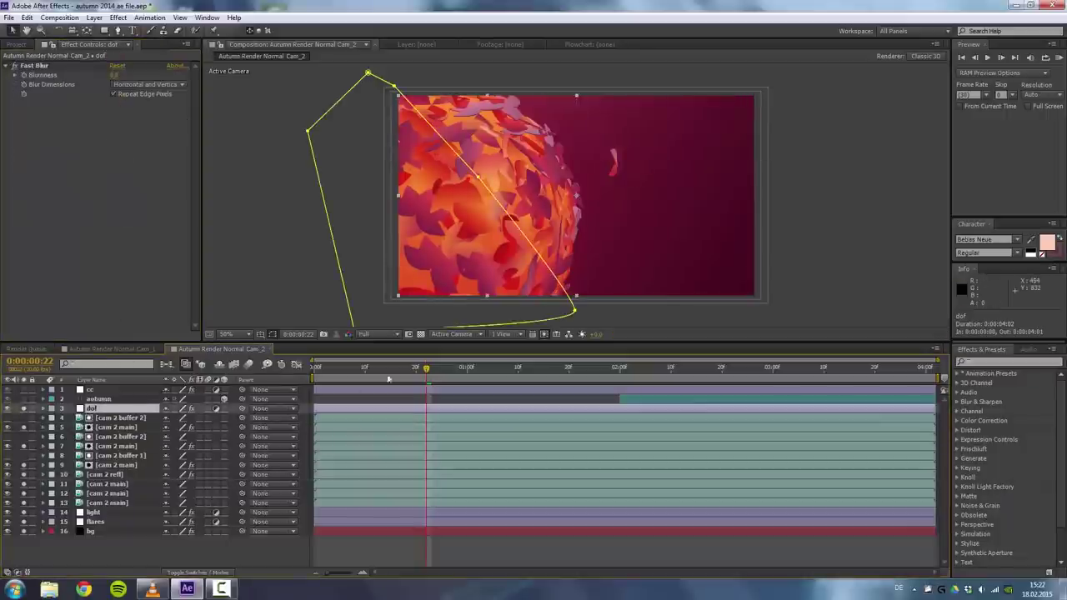
# Solo the autumn text layer, view the title at 0:00:02:16, and solo the cc layer as well.
pyautogui.click(113, 400)
pyautogui.click(27, 400)
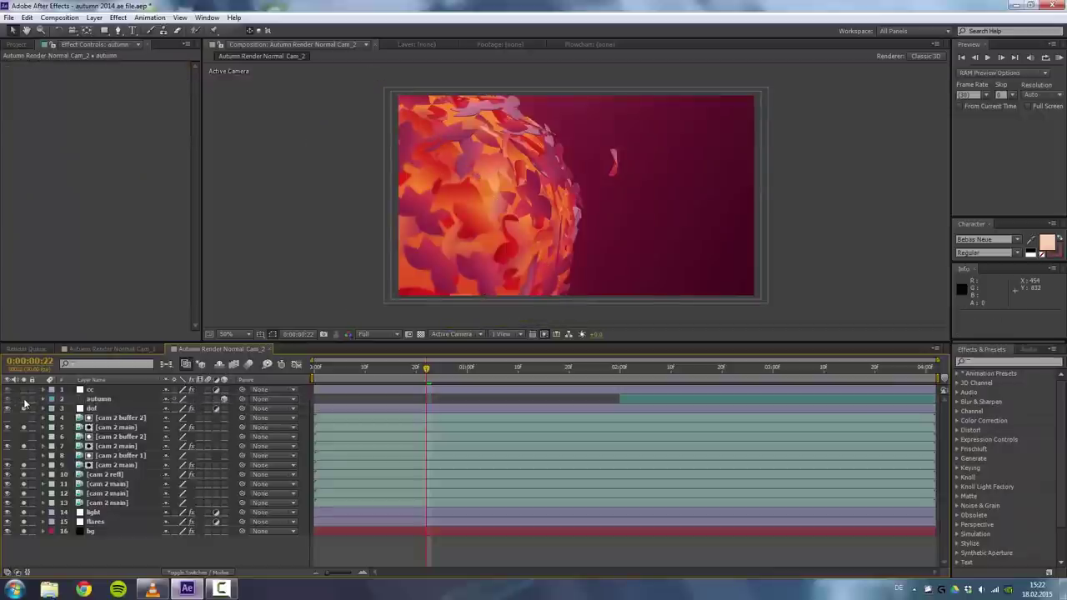
pyautogui.click(702, 372)
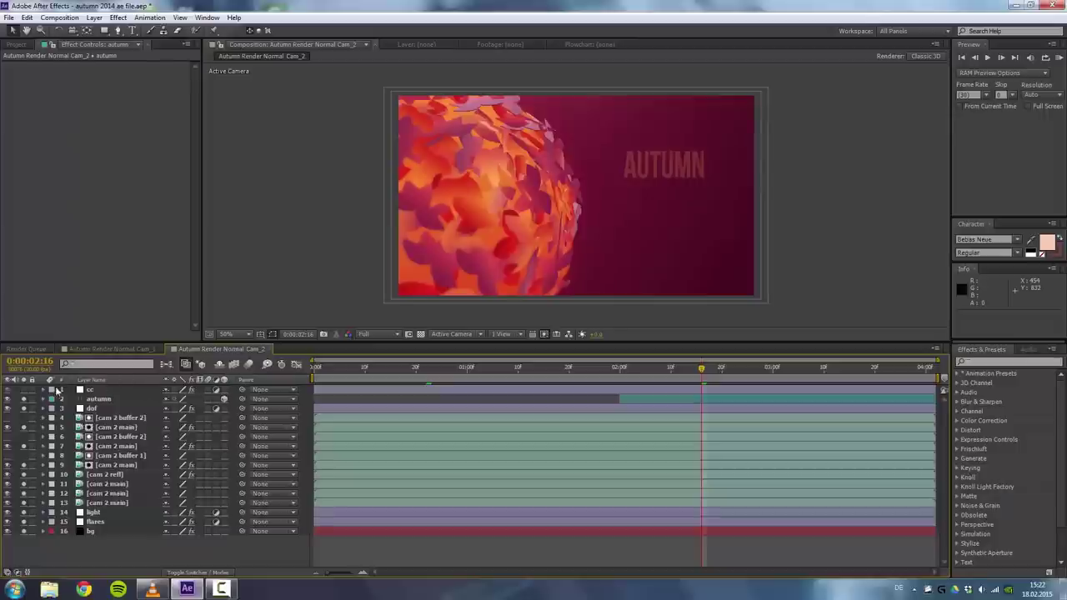
pyautogui.click(24, 391)
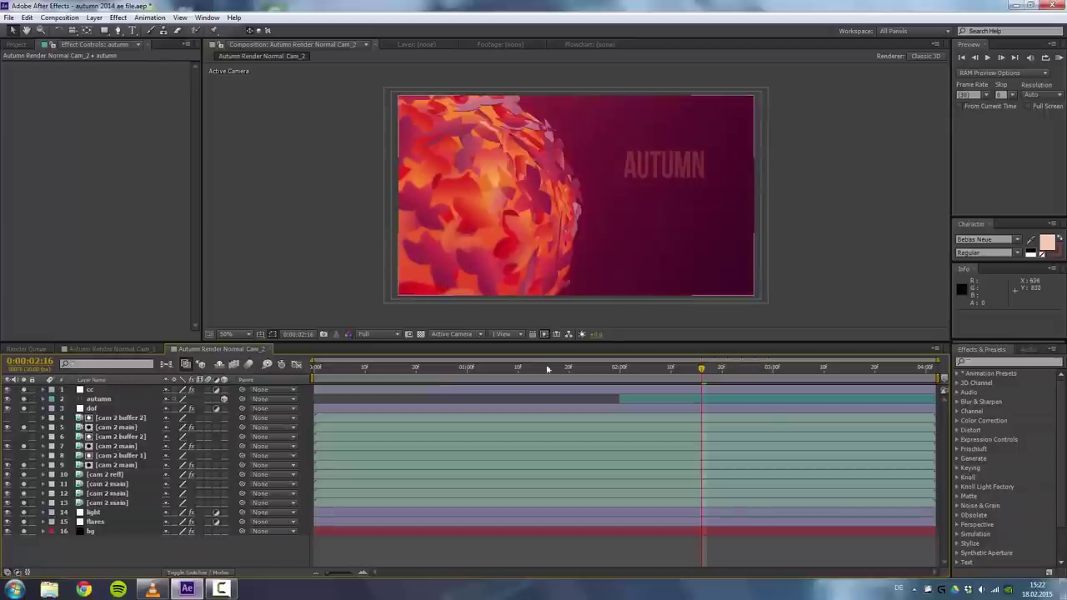
# Check the composite before the title appears, at its start at 0:00:02:00, and at 0:00:02:26.
pyautogui.click(519, 372)
pyautogui.click(621, 368)
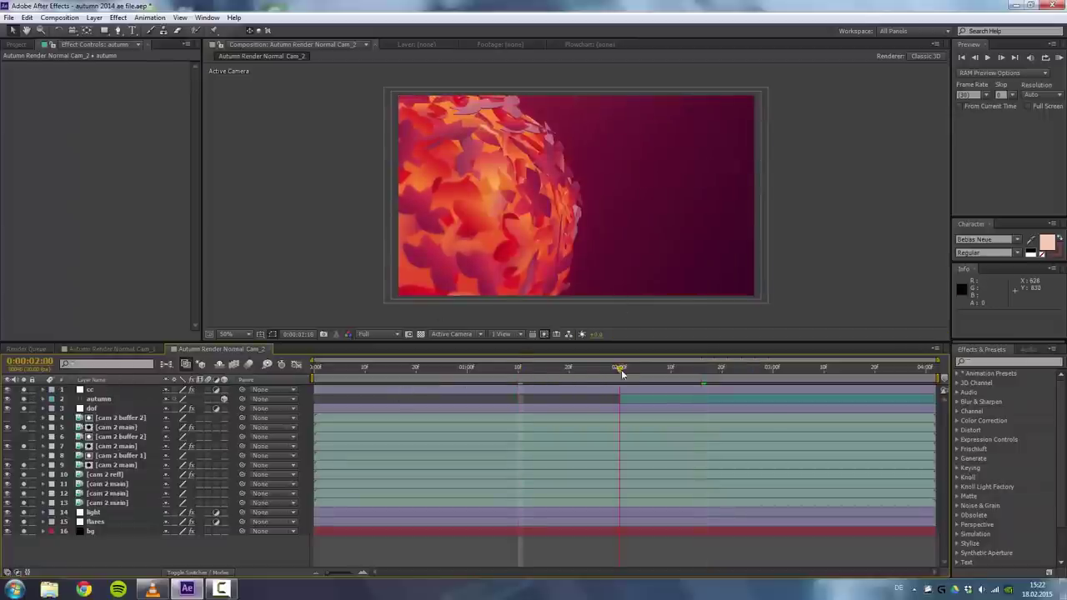
pyautogui.click(753, 368)
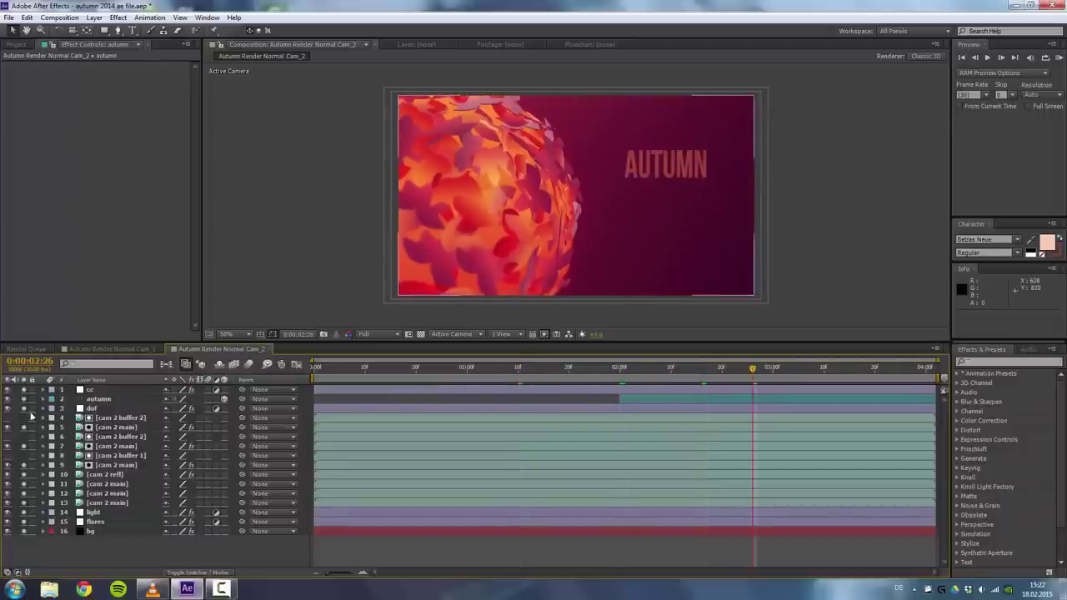